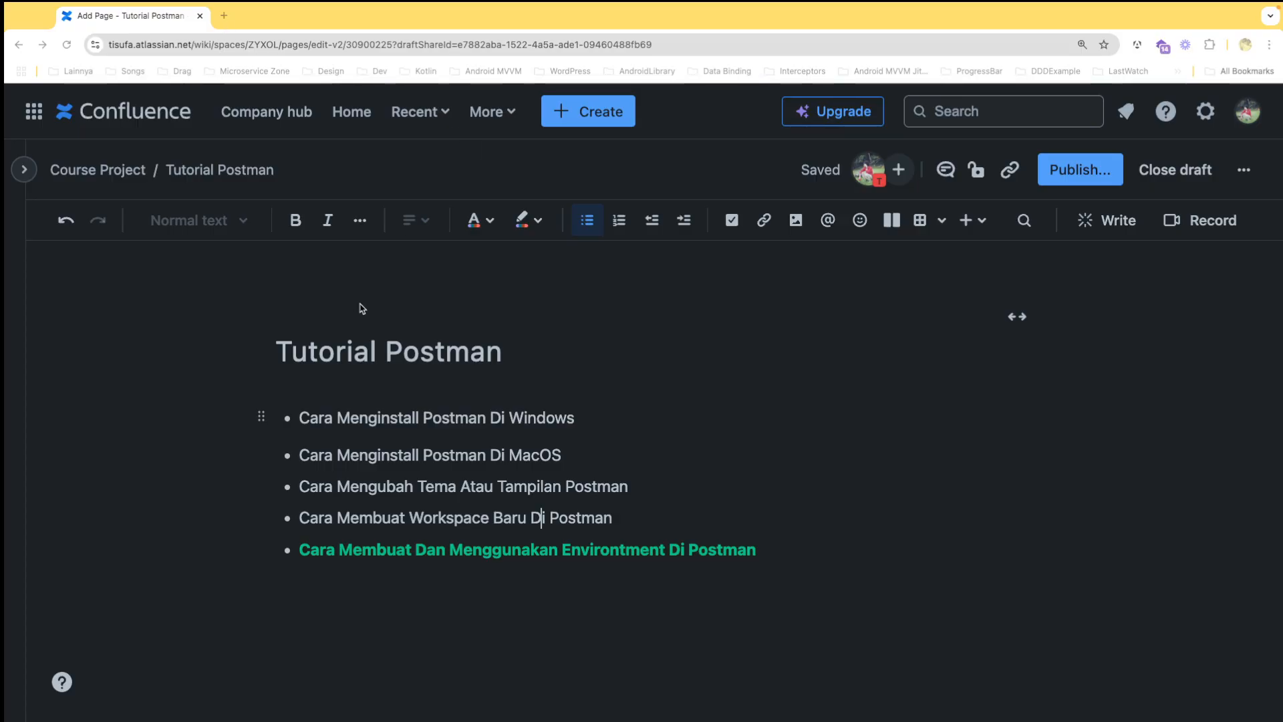
Switch to Postman and show the environments of TutorialWorkspace
{"action": "key", "text": "ctrl+Right"}
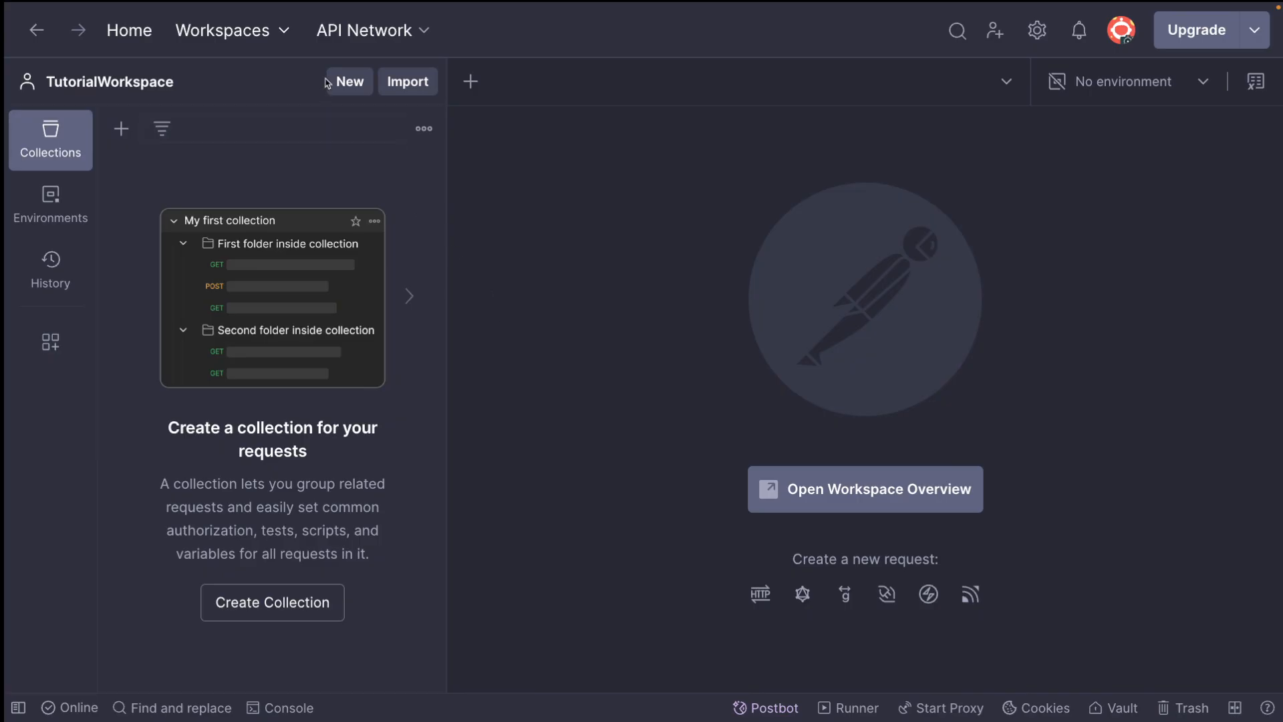
{"action": "left_click", "coordinate": [350, 83]}
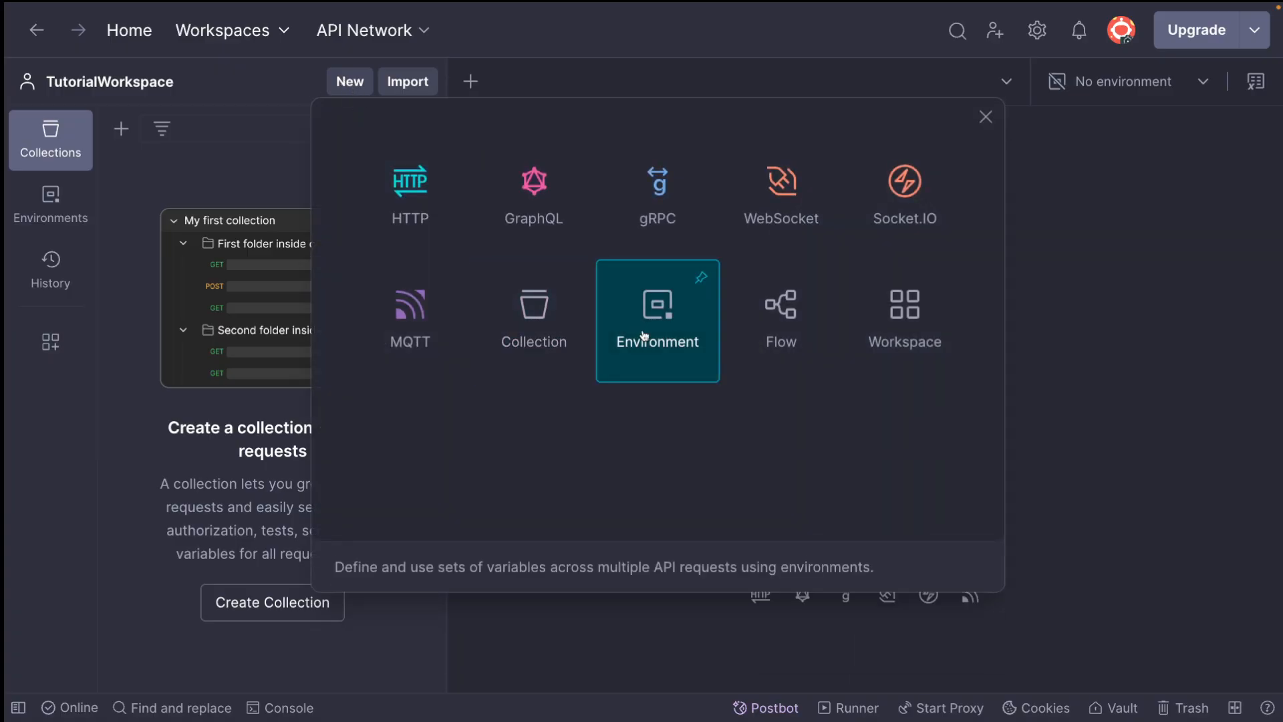
{"action": "left_click", "coordinate": [149, 166]}
{"action": "left_click", "coordinate": [23, 214]}
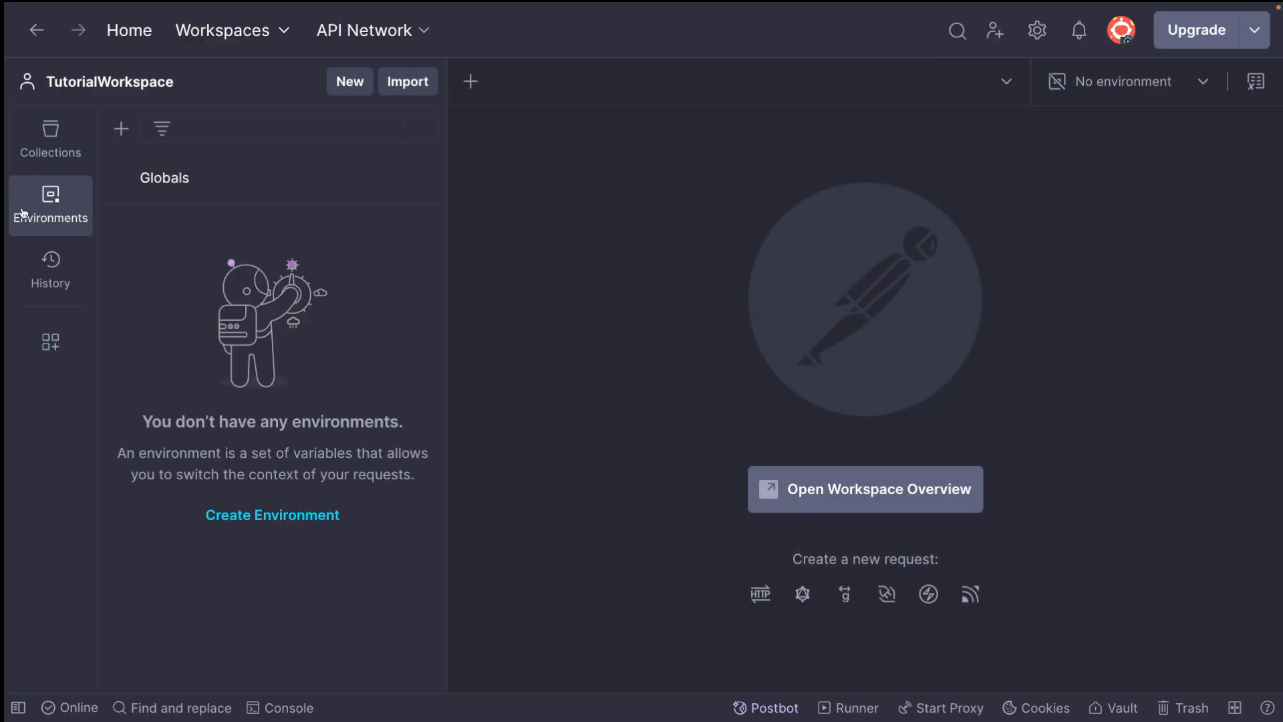
Create a new environment in TutorialWorkspace, and delete that environment again
{"action": "left_click", "coordinate": [121, 132]}
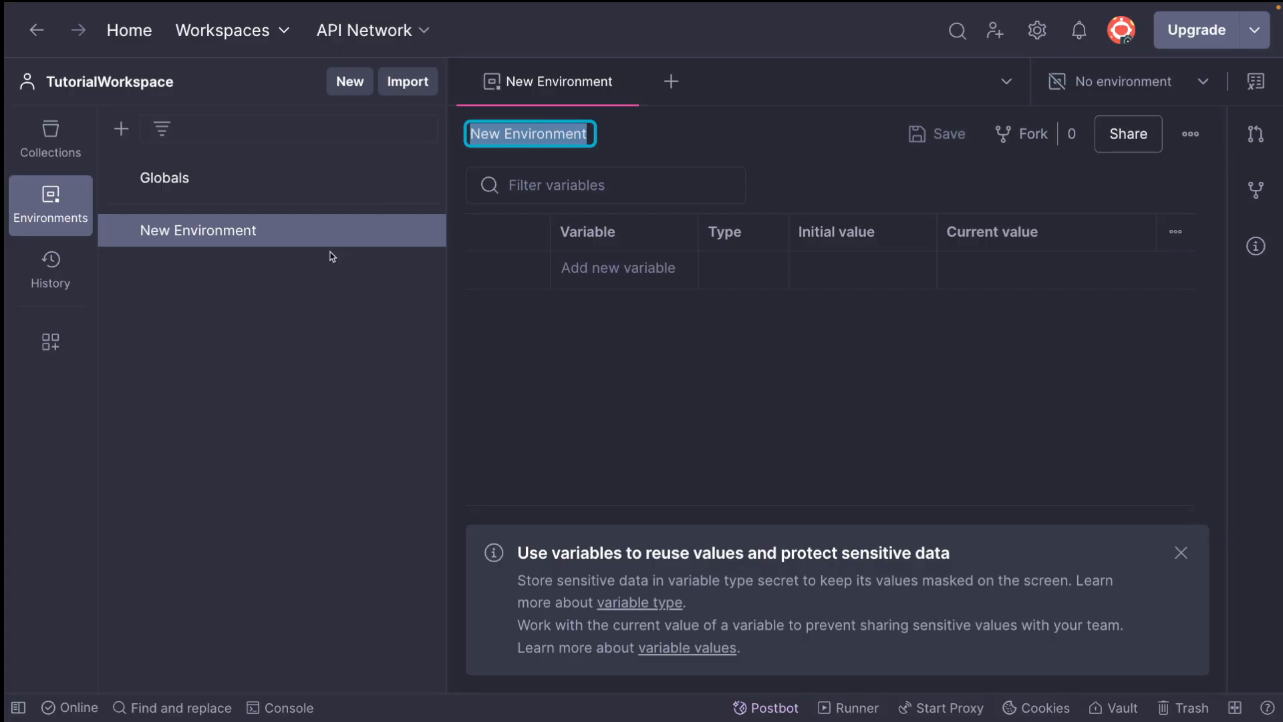
{"action": "left_click", "coordinate": [423, 230]}
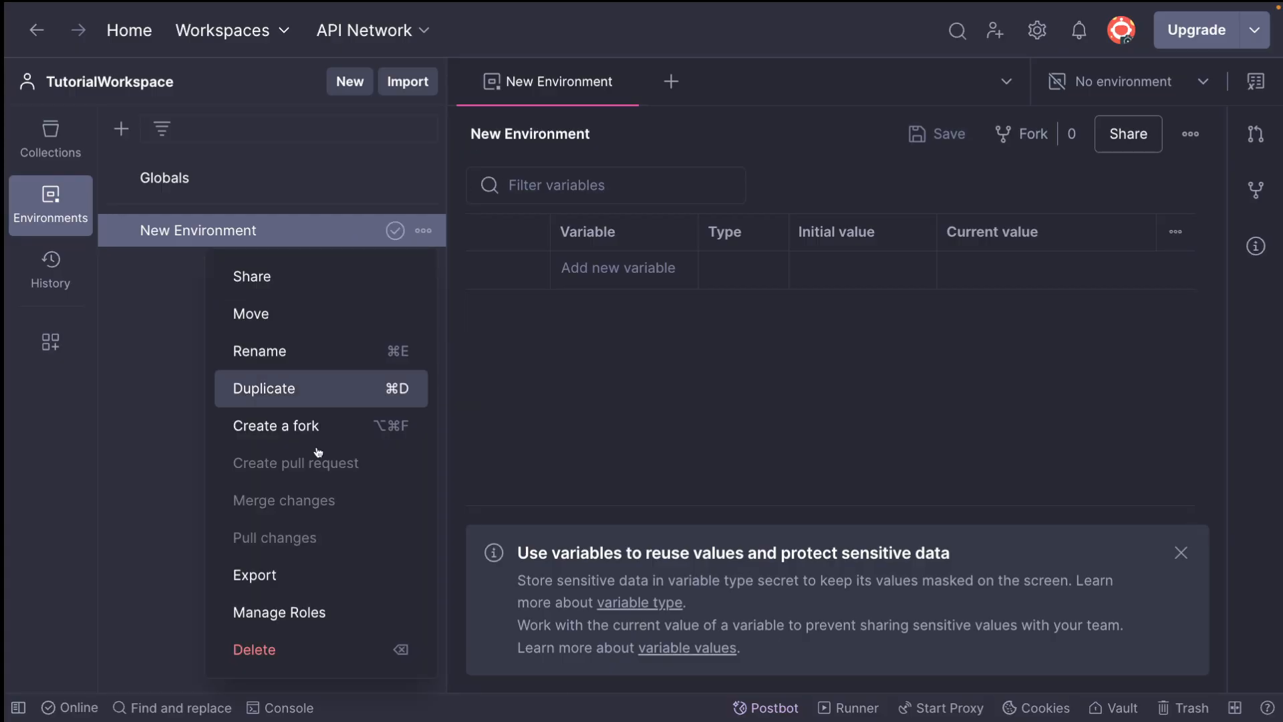
{"action": "left_click", "coordinate": [255, 648]}
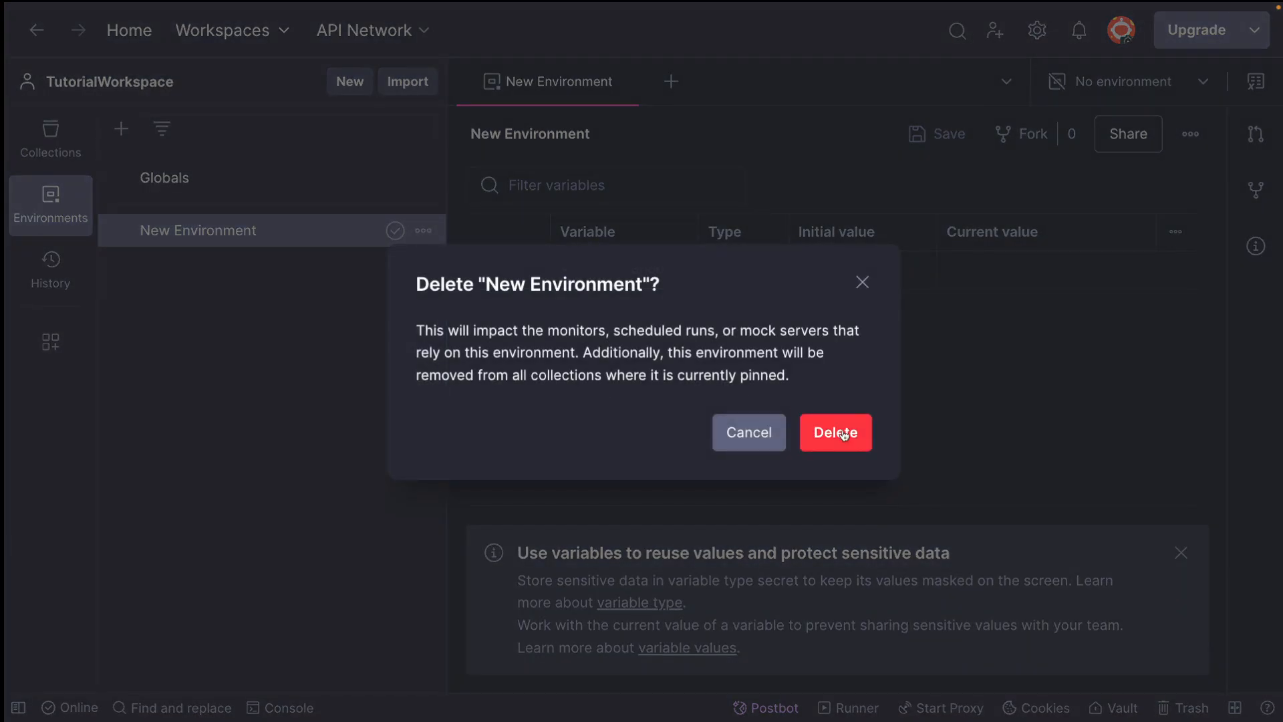
{"action": "left_click", "coordinate": [843, 434]}
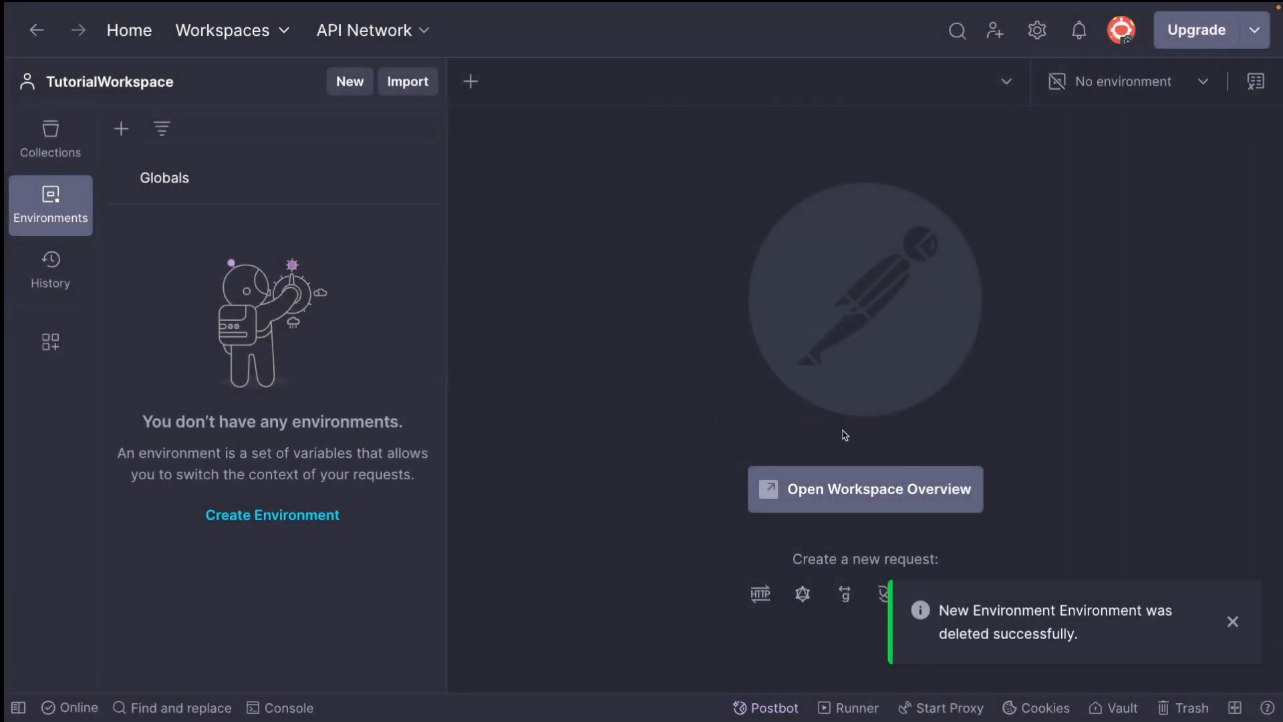
{"action": "left_click", "coordinate": [1123, 94]}
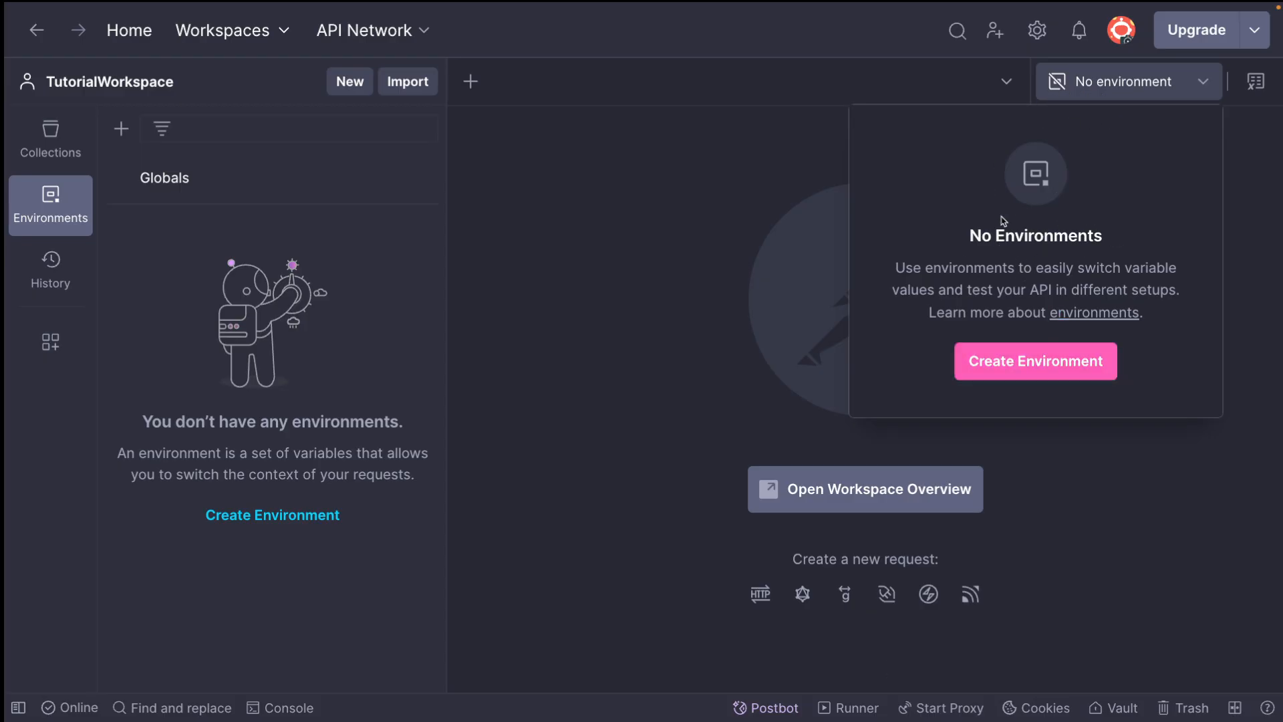
{"action": "left_click", "coordinate": [178, 261]}
{"action": "left_click", "coordinate": [52, 202]}
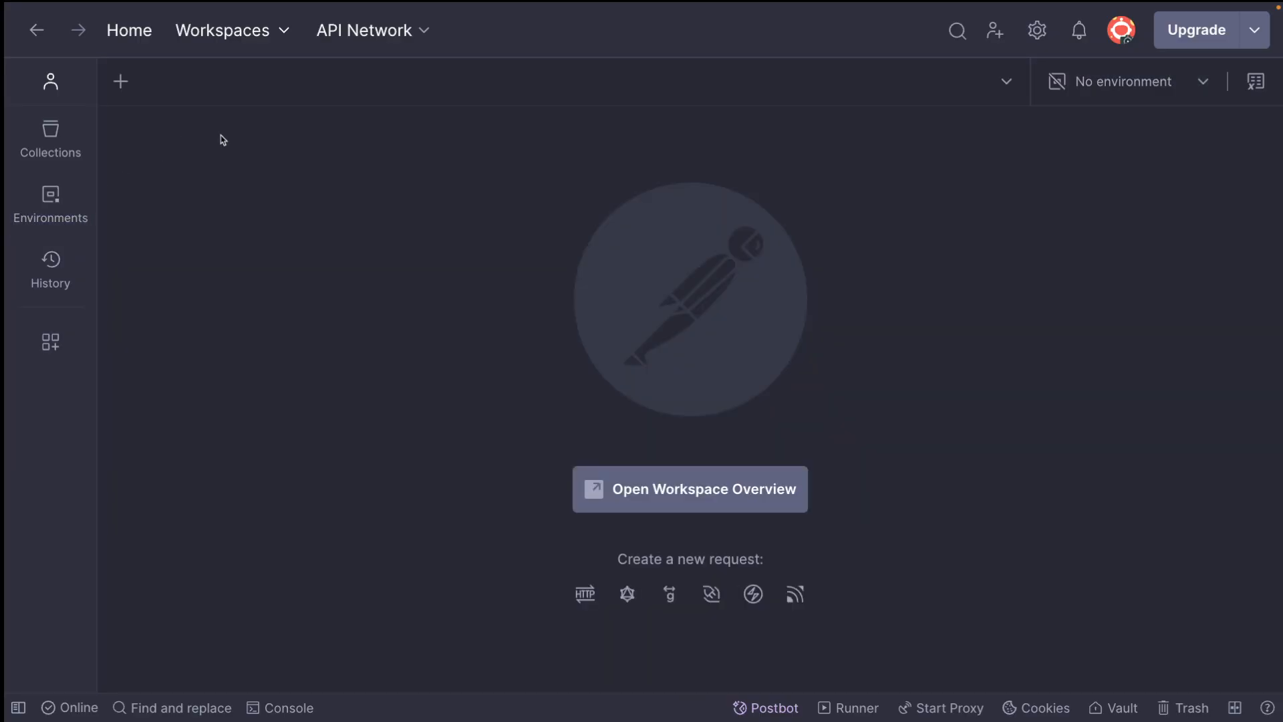
{"action": "left_click", "coordinate": [51, 200]}
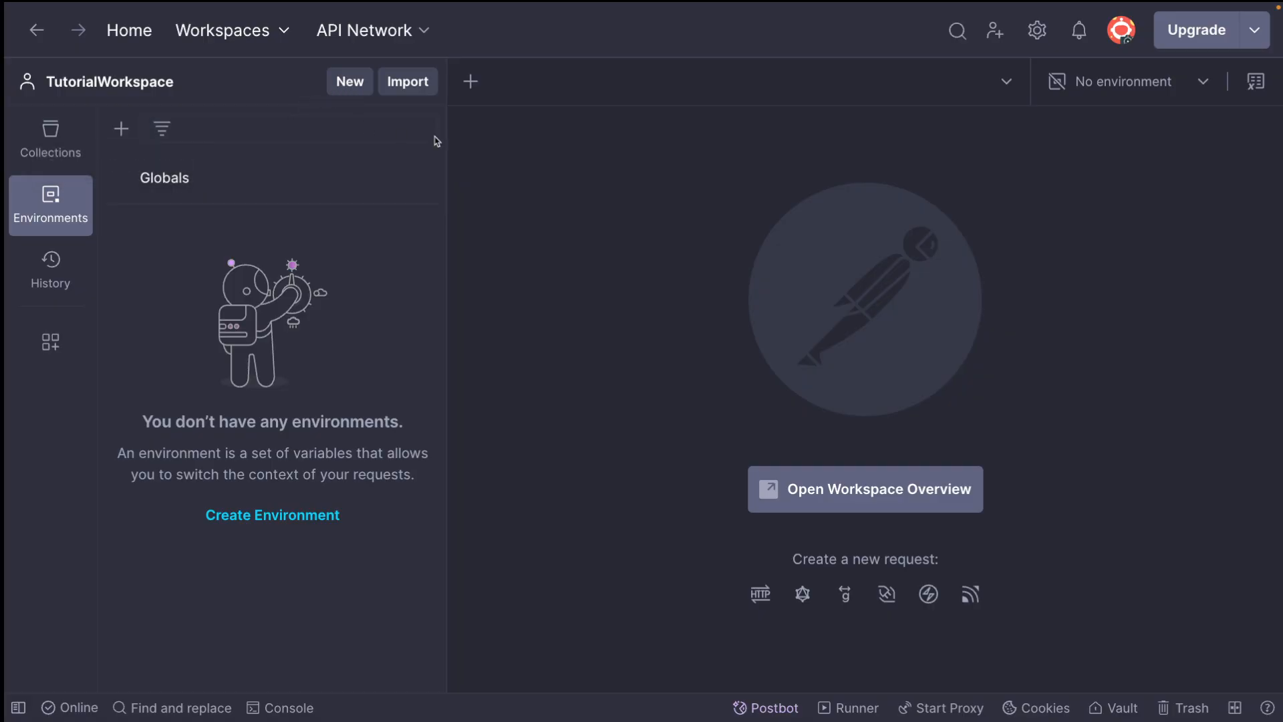
Create a new blank environment in TutorialWorkspace
{"action": "left_click", "coordinate": [344, 89]}
{"action": "left_click", "coordinate": [655, 317]}
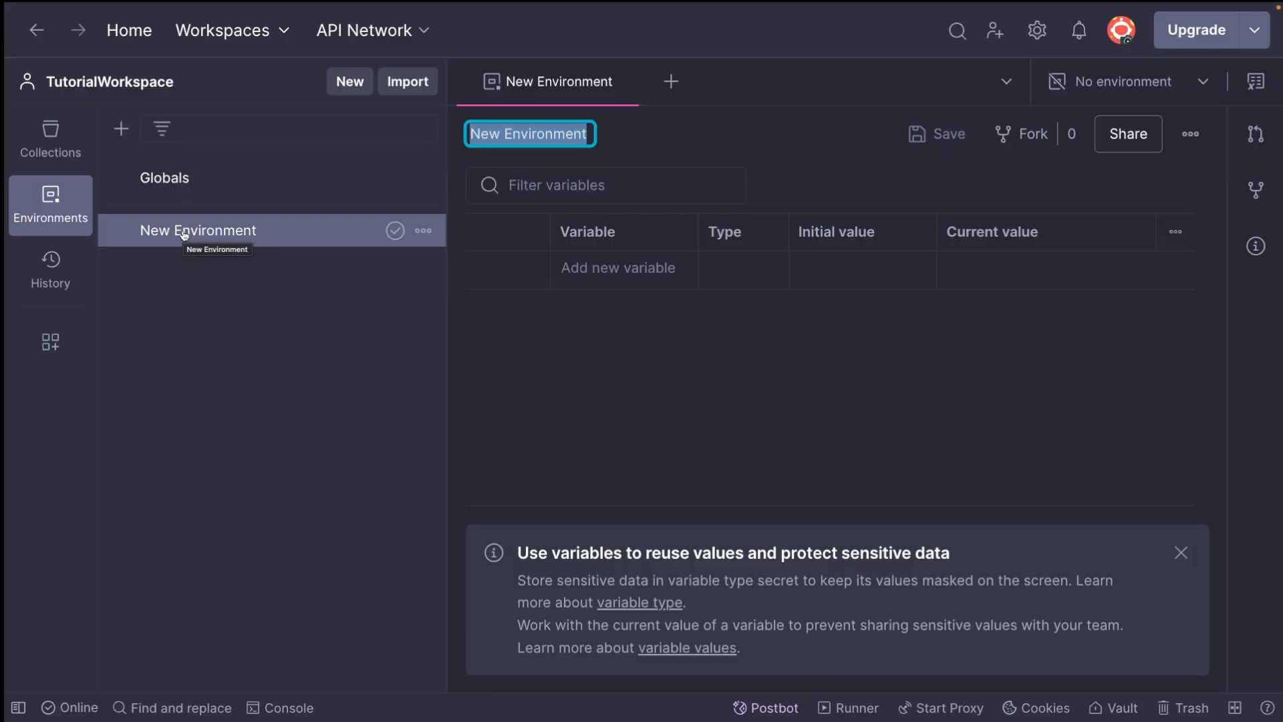
{"action": "left_click", "coordinate": [561, 133]}
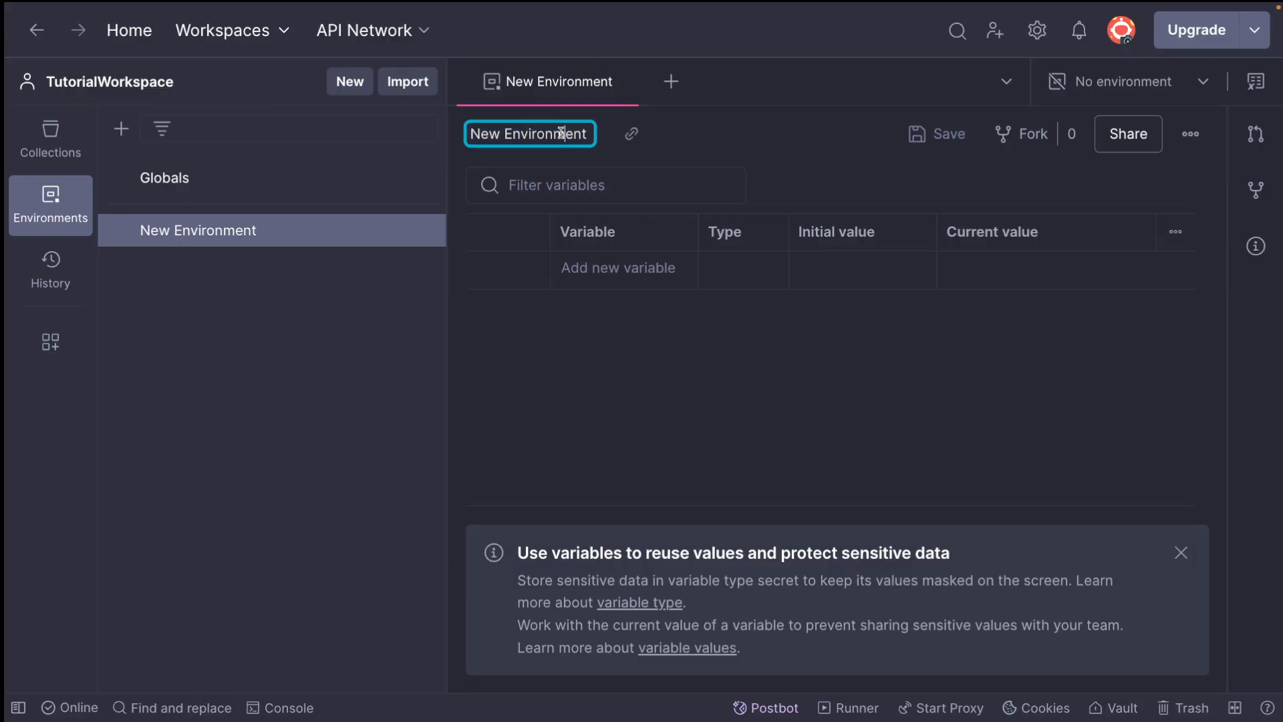
{"action": "key", "text": "ctrl+a"}
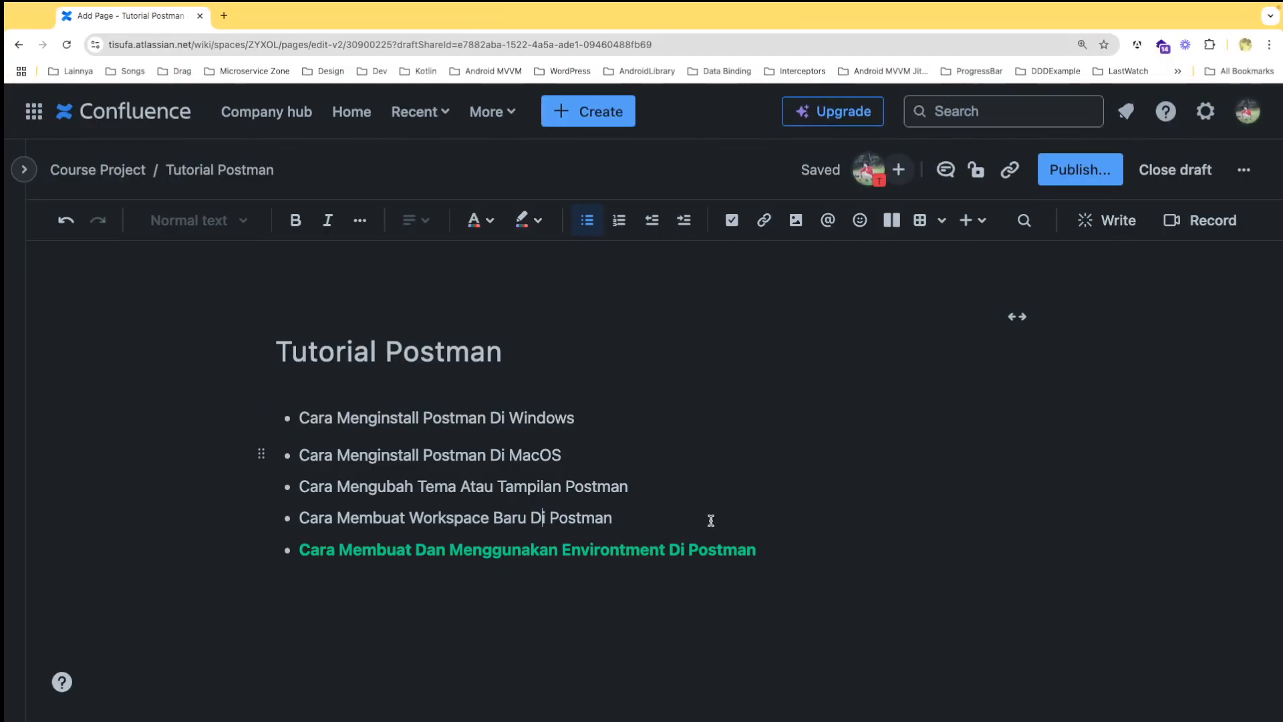
Switch to the Tutorial Postman page in Confluence and add the lines Develpoment, Staging, Alpha and Production below the bulleted list
{"action": "key", "text": "Return"}
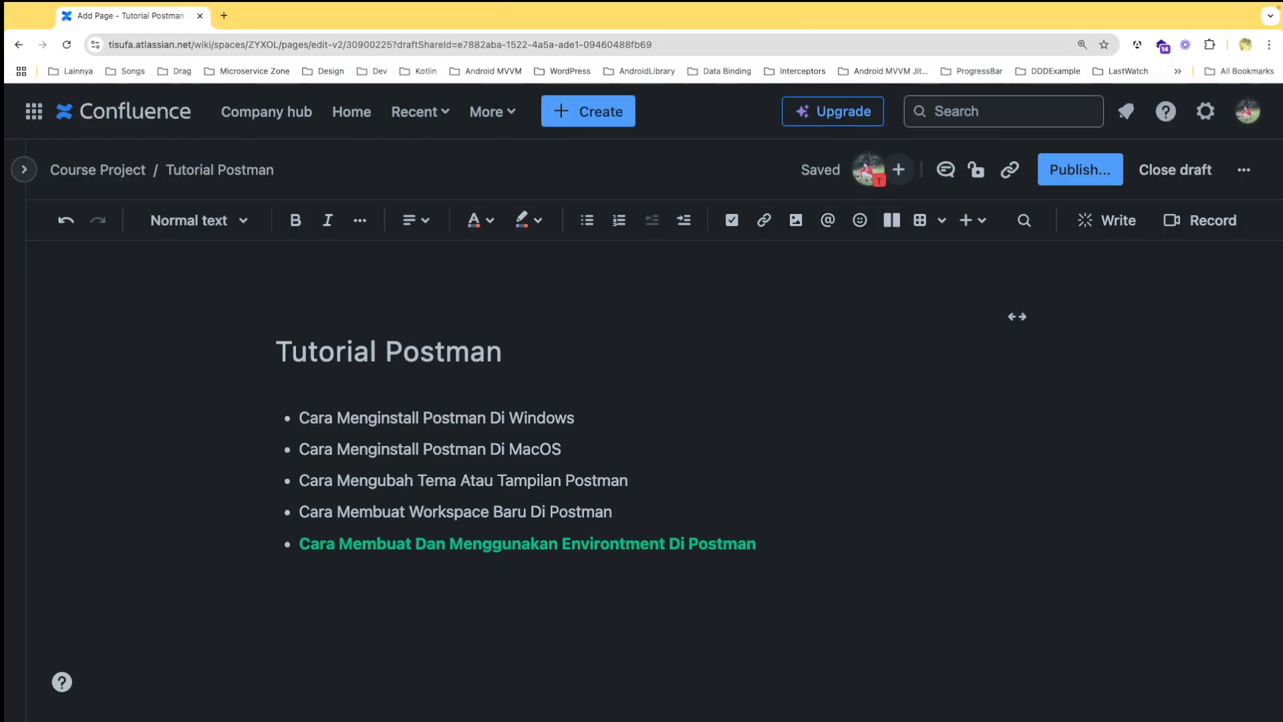
{"action": "type", "text": "Develp"}
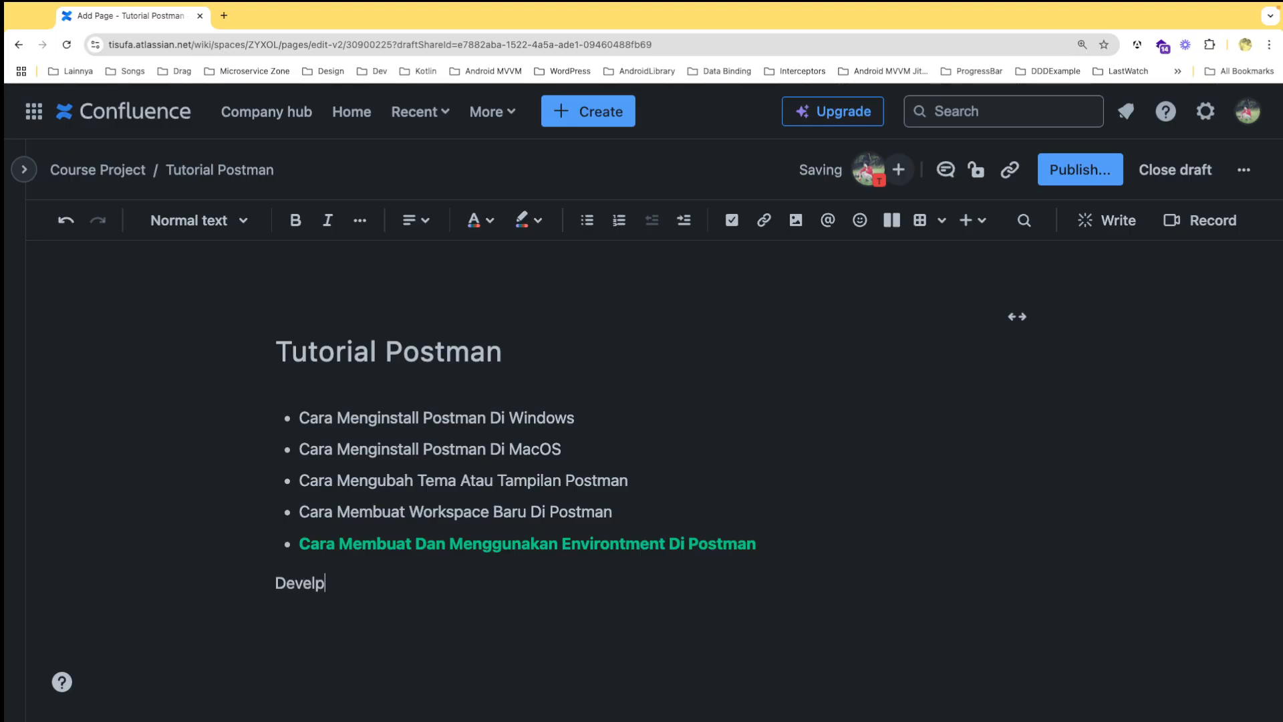
{"action": "type", "text": "oment"}
{"action": "key", "text": "Return"}
{"action": "type", "text": "Staging"}
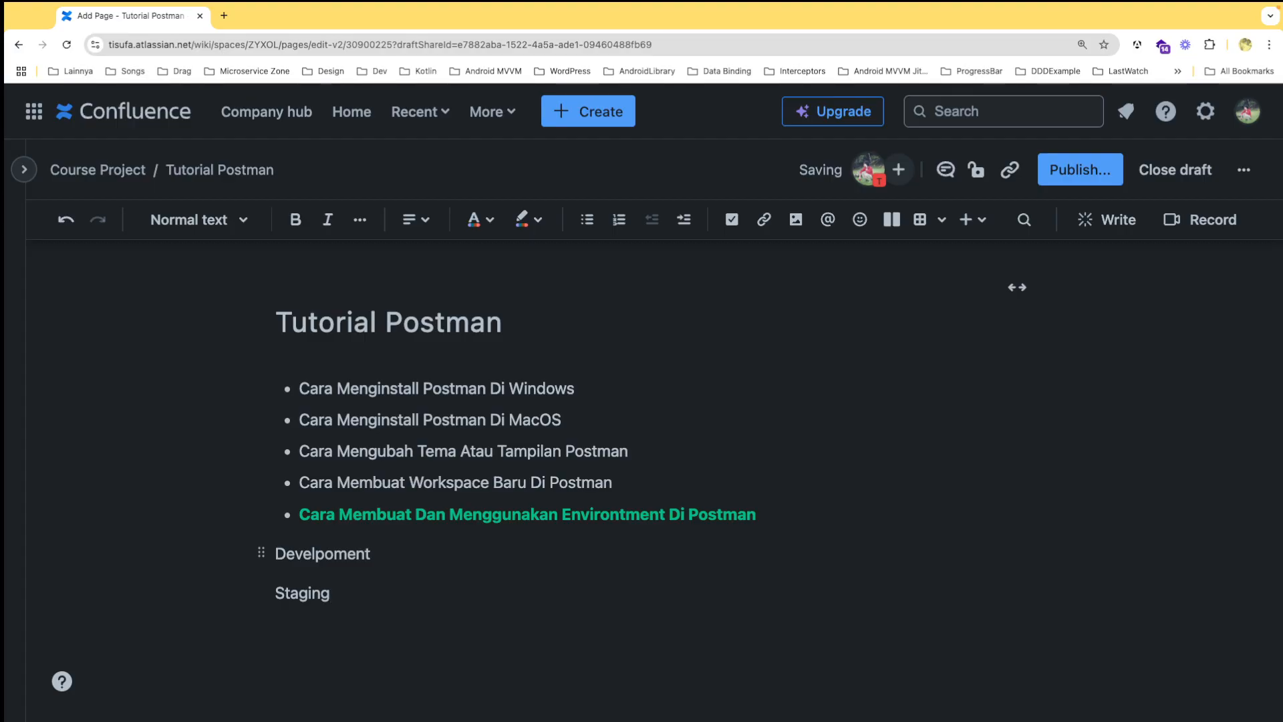
{"action": "key", "text": "Return"}
{"action": "type", "text": "Alpha"}
{"action": "key", "text": "Return"}
{"action": "type", "text": "Production"}
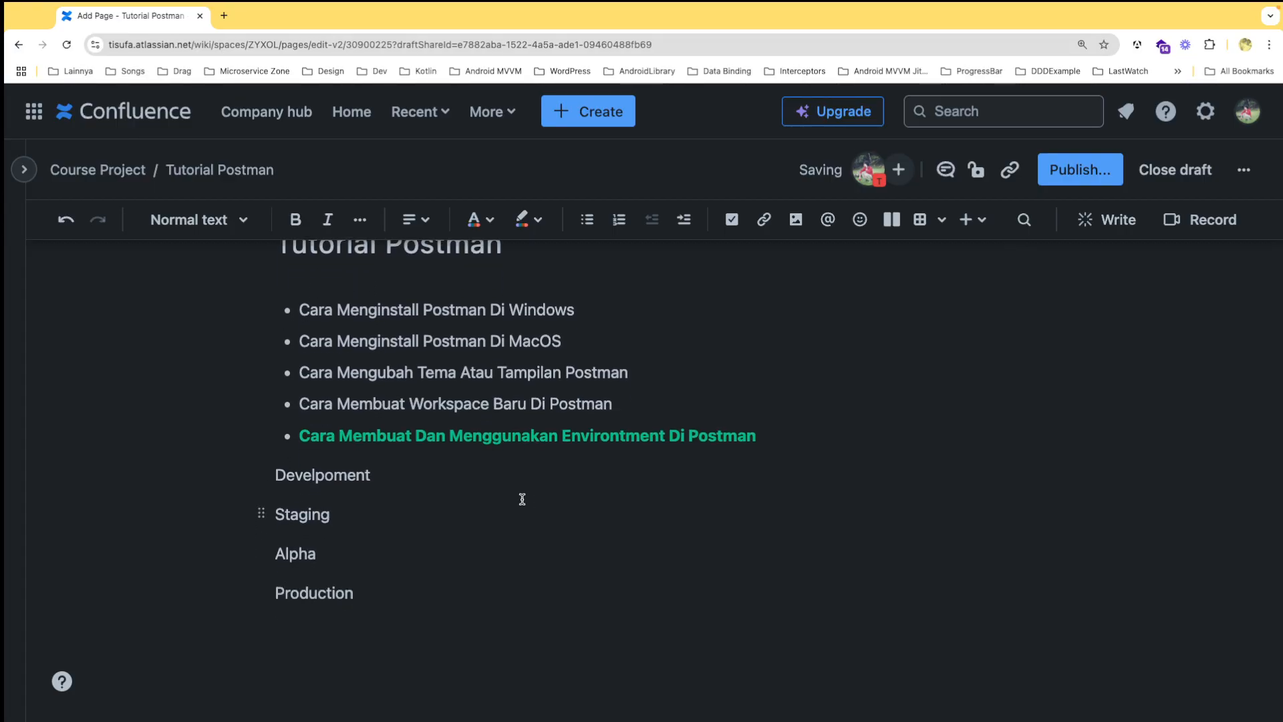
Insert a line reading "Local" directly below the bulleted list, above the other environment names
{"action": "left_click", "coordinate": [289, 476]}
{"action": "key", "text": "Left"}
{"action": "key", "text": "Return"}
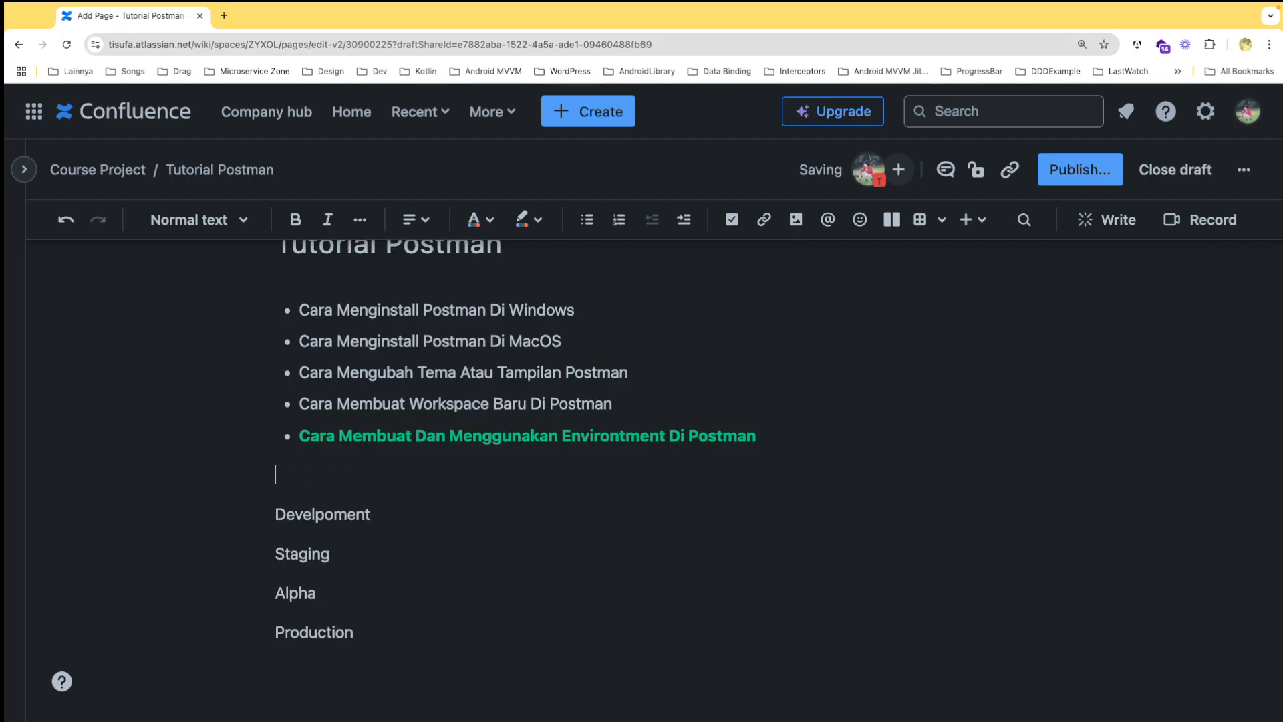
{"action": "type", "text": "Local"}
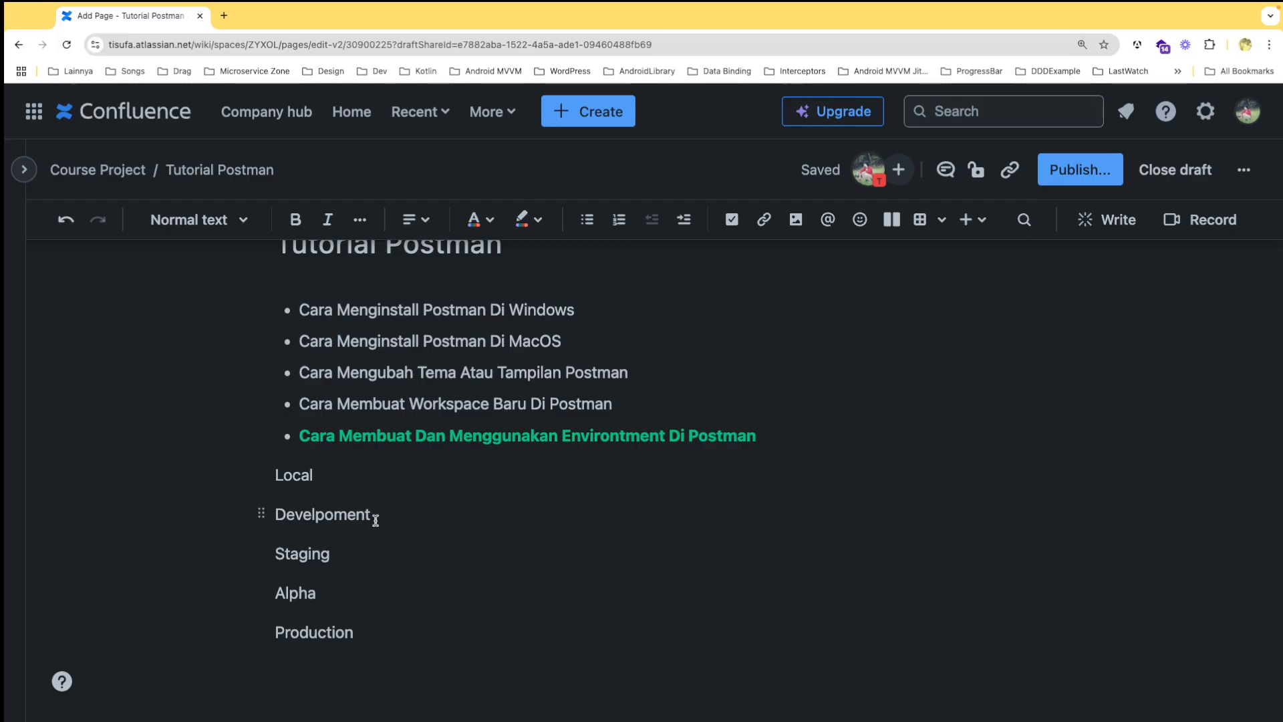
Correct the misspelled second environment name to "Development"
{"action": "double_click", "coordinate": [315, 514]}
{"action": "type", "text": "Development"}
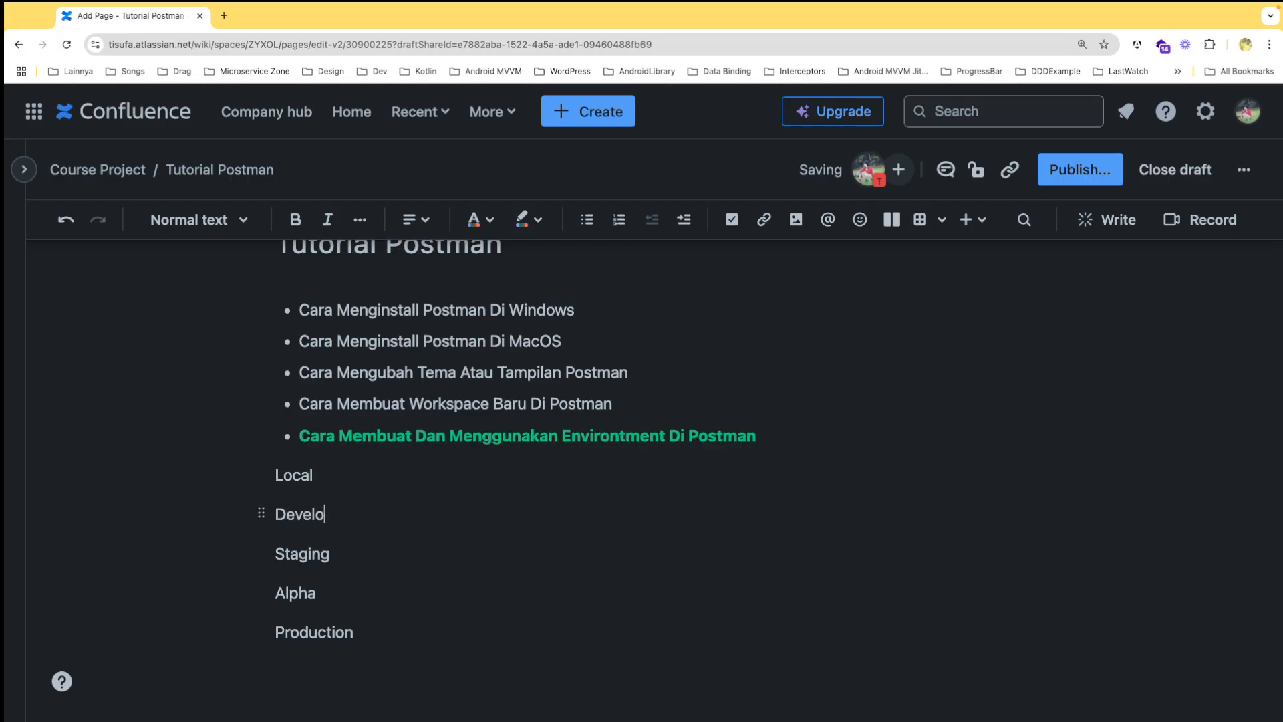
Review the environment names Local, Development, Staging, Alpha and Production listed below the bullets
{"action": "left_click", "coordinate": [303, 482]}
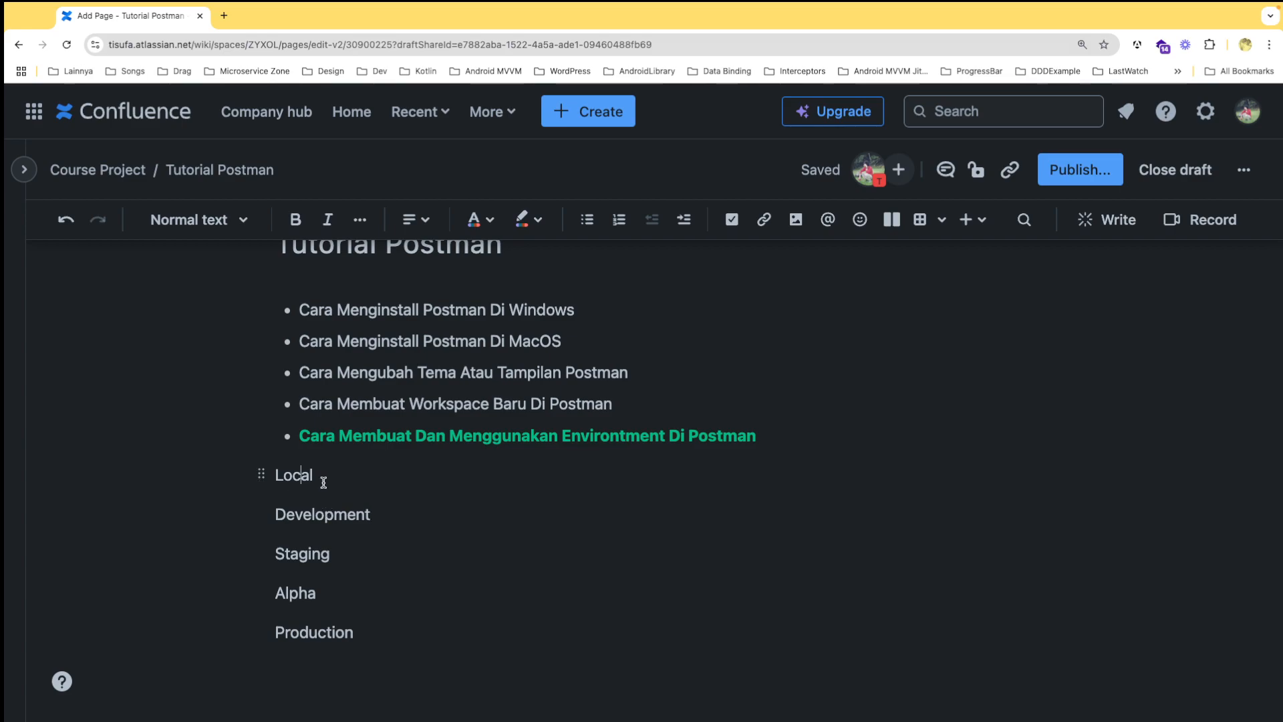
{"action": "left_click", "coordinate": [264, 475]}
{"action": "left_click", "coordinate": [333, 518]}
{"action": "double_click", "coordinate": [335, 517]}
{"action": "left_click", "coordinate": [334, 518]}
{"action": "left_click", "coordinate": [261, 473]}
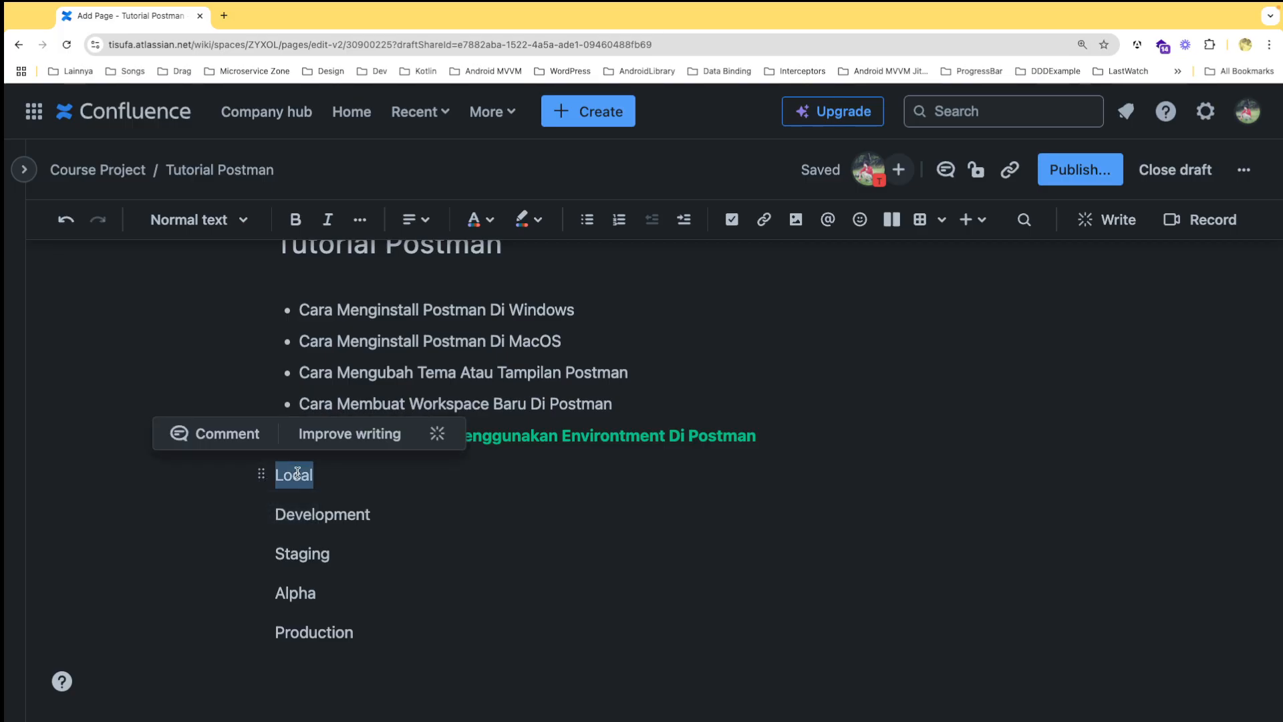
{"action": "left_click_drag", "start_coordinate": [274, 514], "coordinate": [414, 517]}
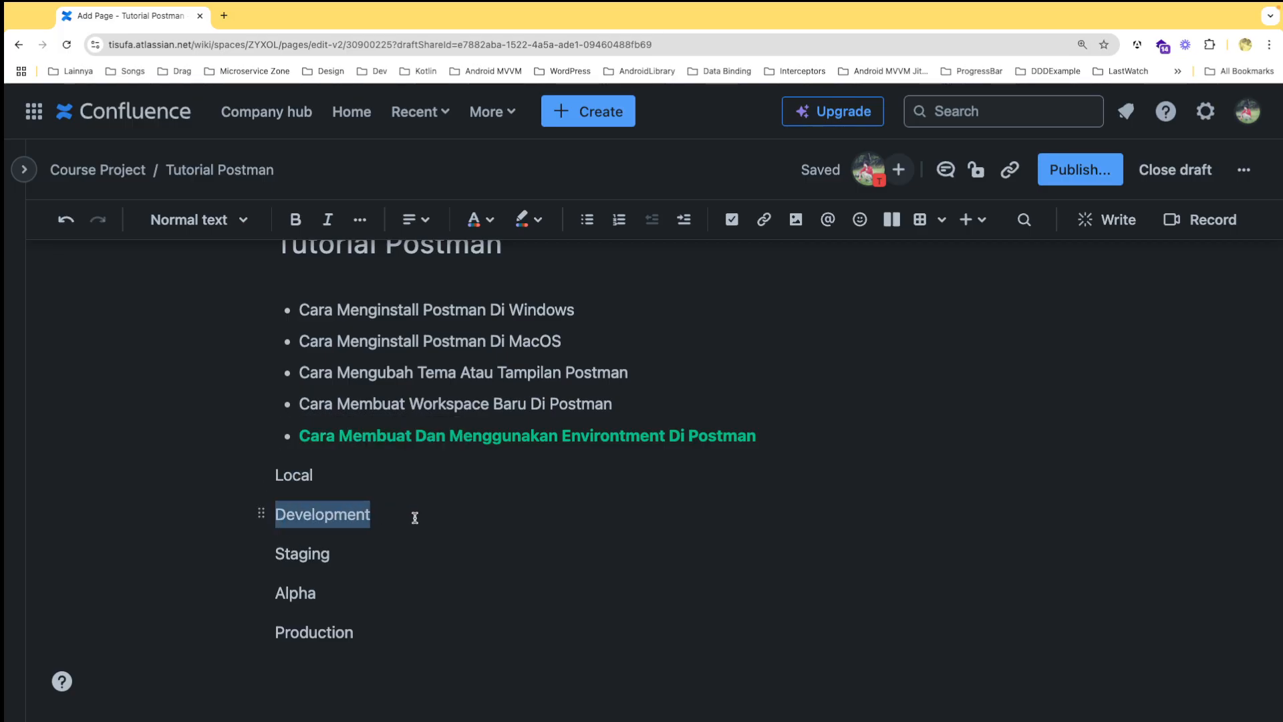
{"action": "left_click", "coordinate": [329, 516]}
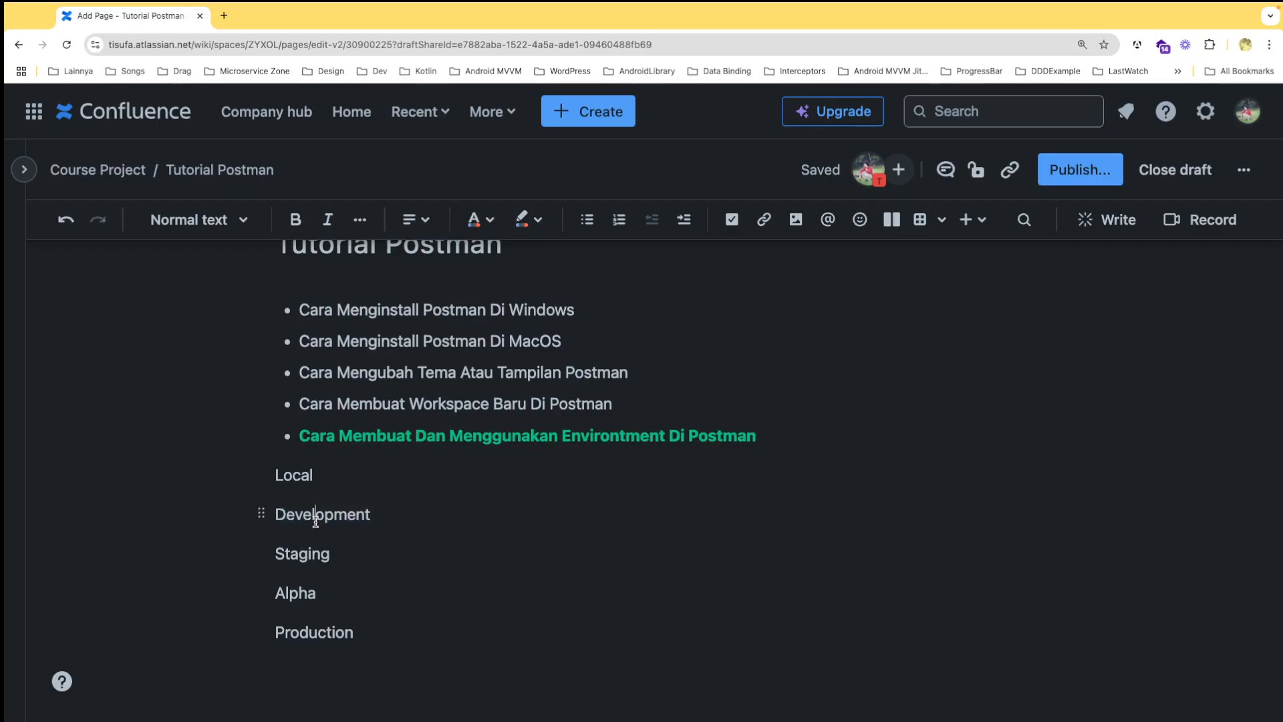
{"action": "double_click", "coordinate": [315, 516]}
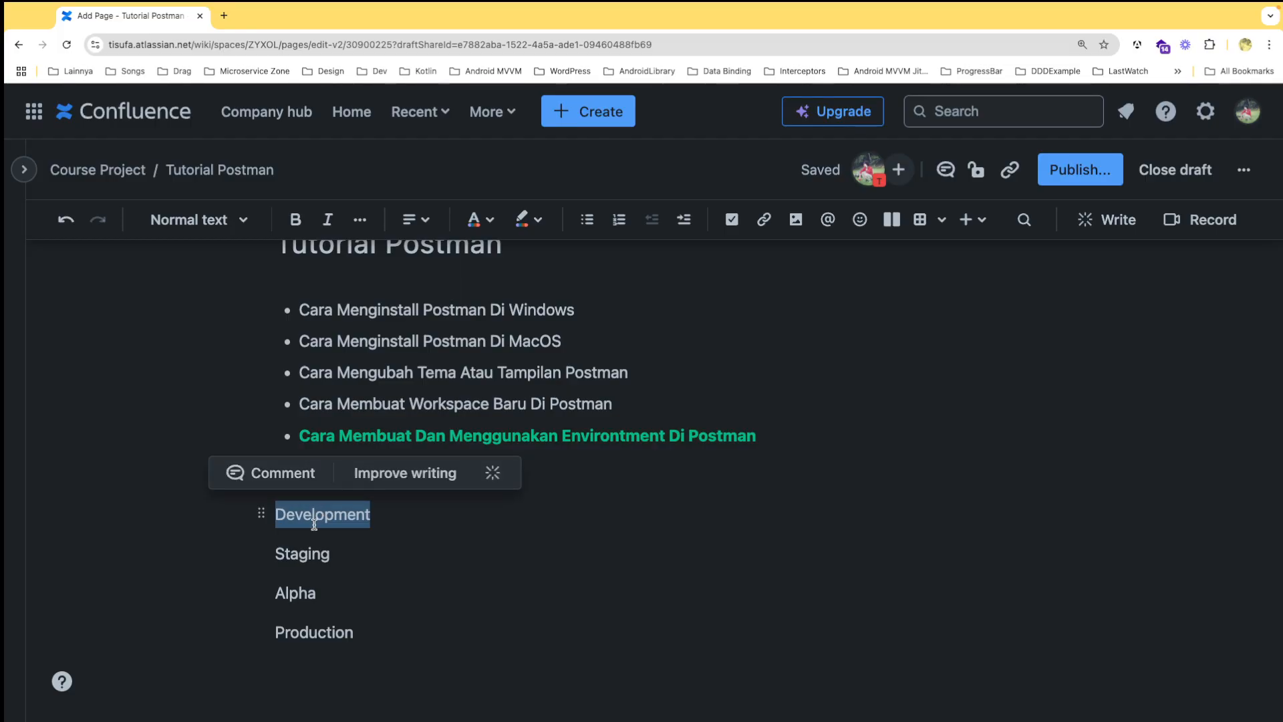
{"action": "double_click", "coordinate": [300, 554]}
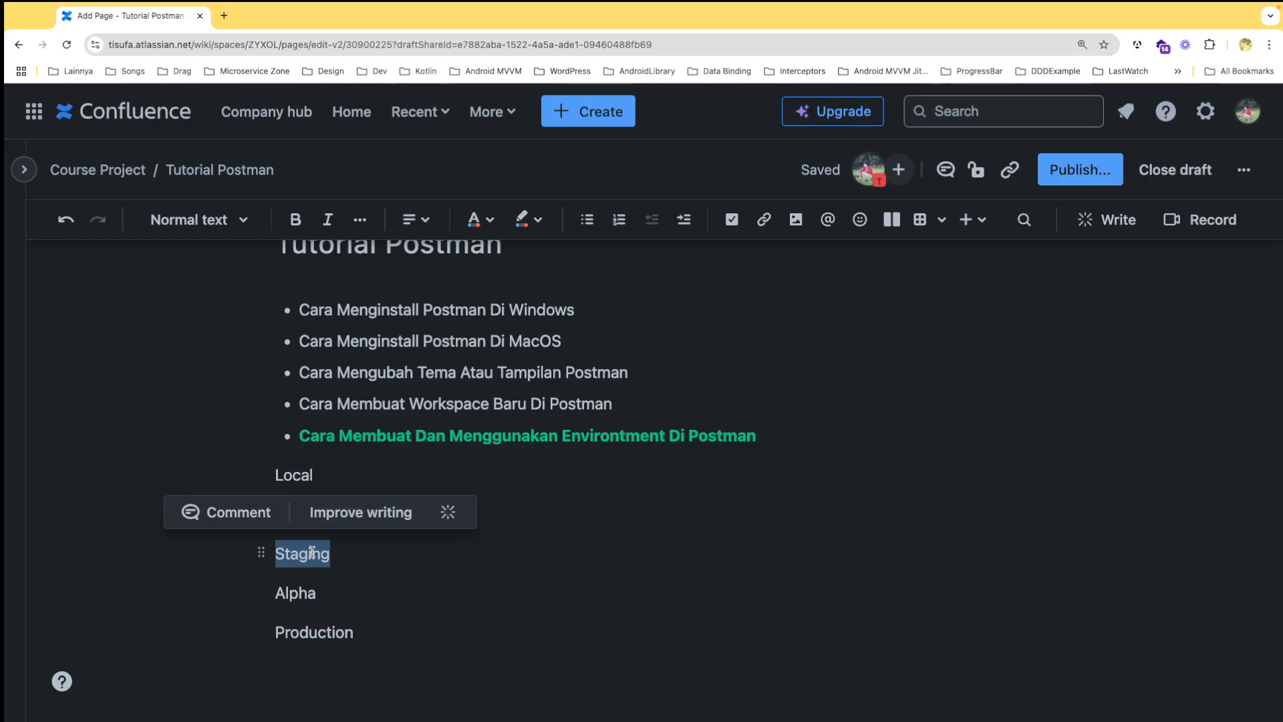
{"action": "left_click", "coordinate": [318, 459]}
{"action": "double_click", "coordinate": [319, 516]}
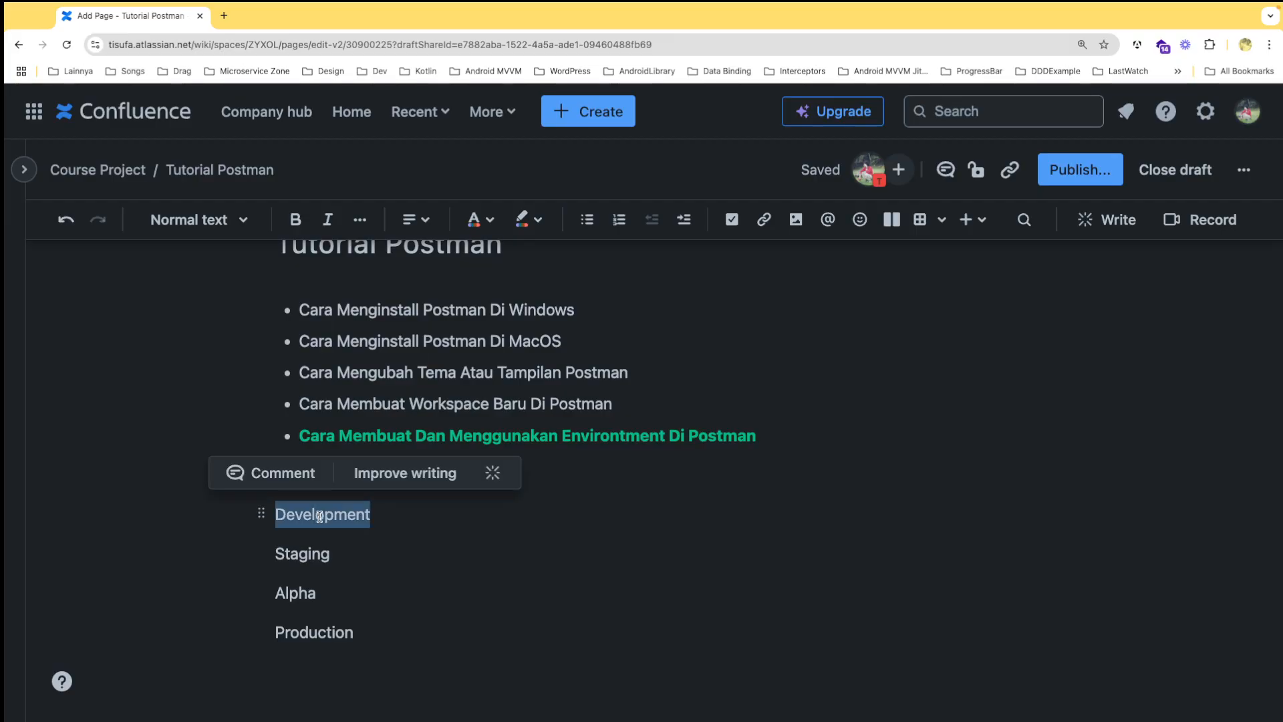
{"action": "double_click", "coordinate": [309, 552]}
{"action": "double_click", "coordinate": [297, 591]}
{"action": "double_click", "coordinate": [309, 631]}
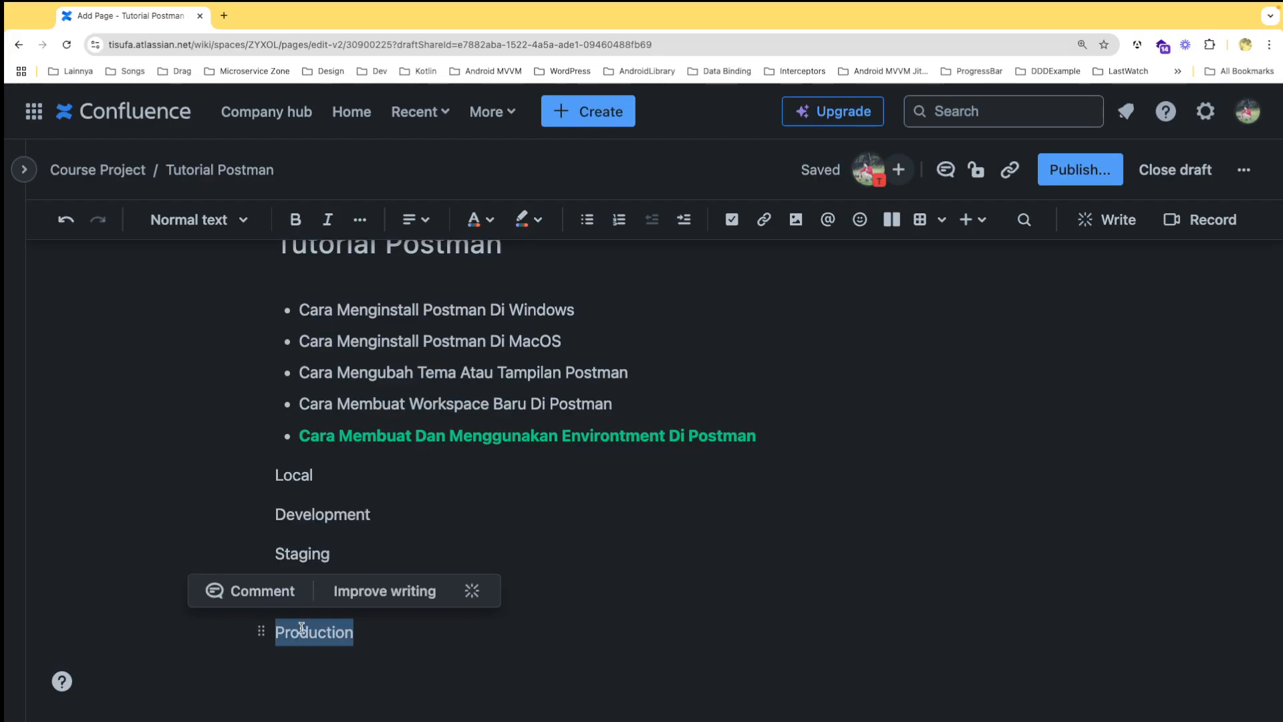
{"action": "double_click", "coordinate": [338, 515]}
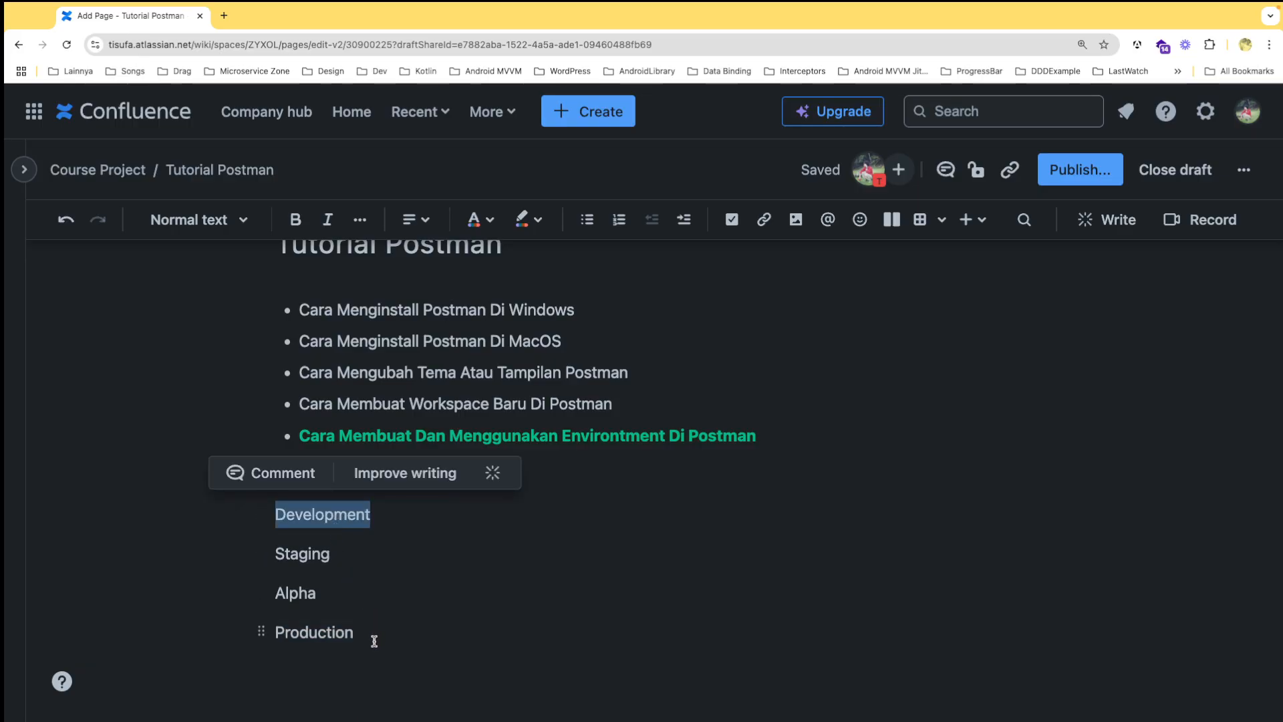
{"action": "left_click_drag", "start_coordinate": [372, 634], "coordinate": [274, 476]}
{"action": "left_click", "coordinate": [379, 518]}
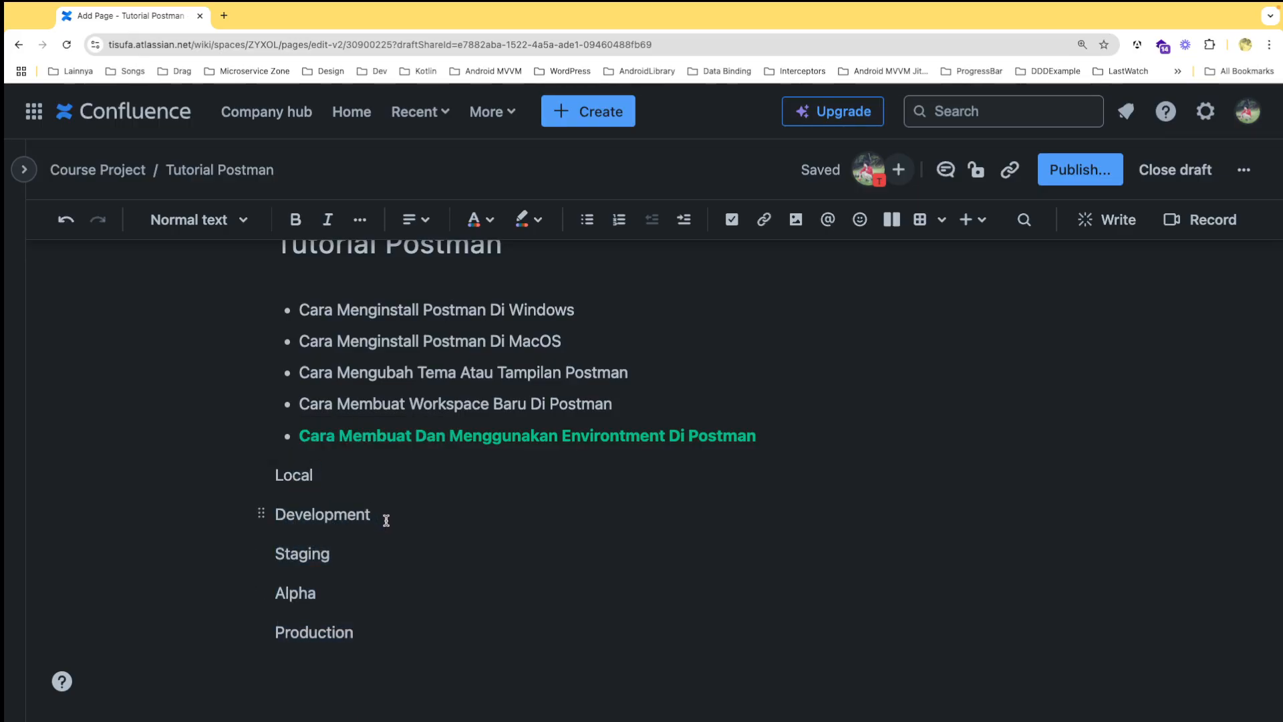
{"action": "left_click_drag", "start_coordinate": [382, 518], "coordinate": [275, 474]}
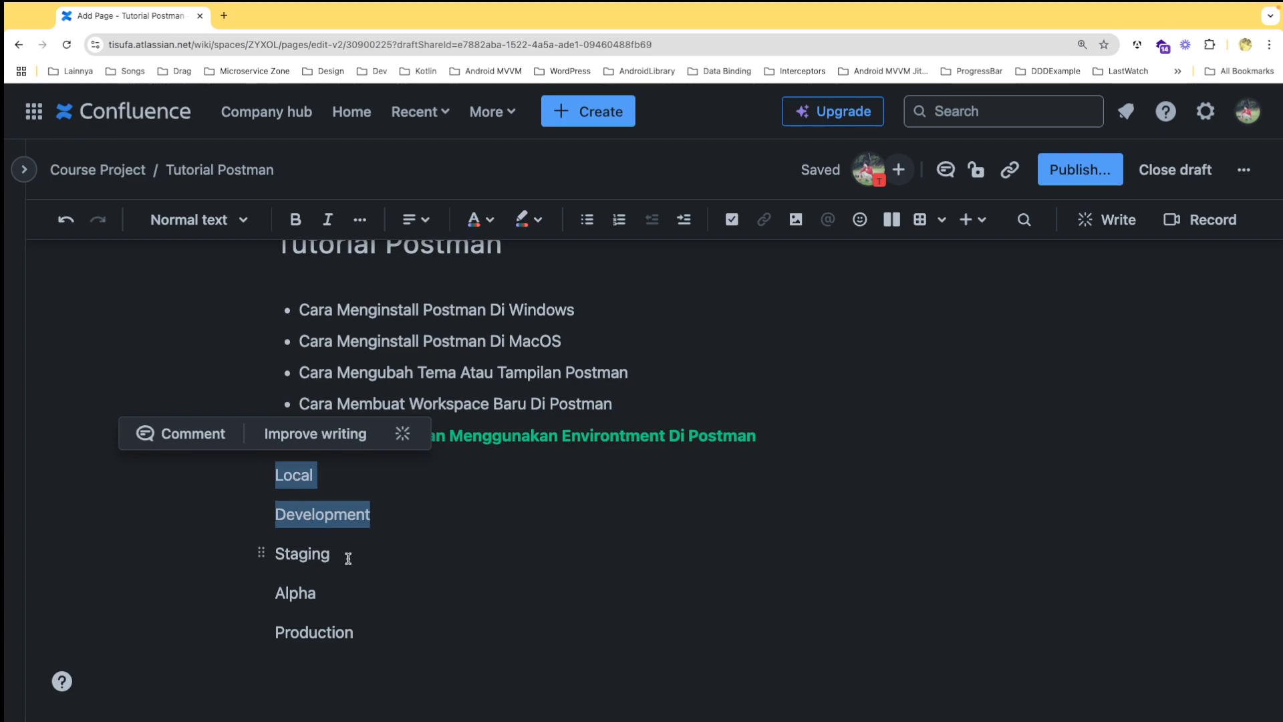
Switch to Postman and rename the new environment as Local
{"action": "key", "text": "ctrl+Right"}
{"action": "left_click", "coordinate": [532, 135]}
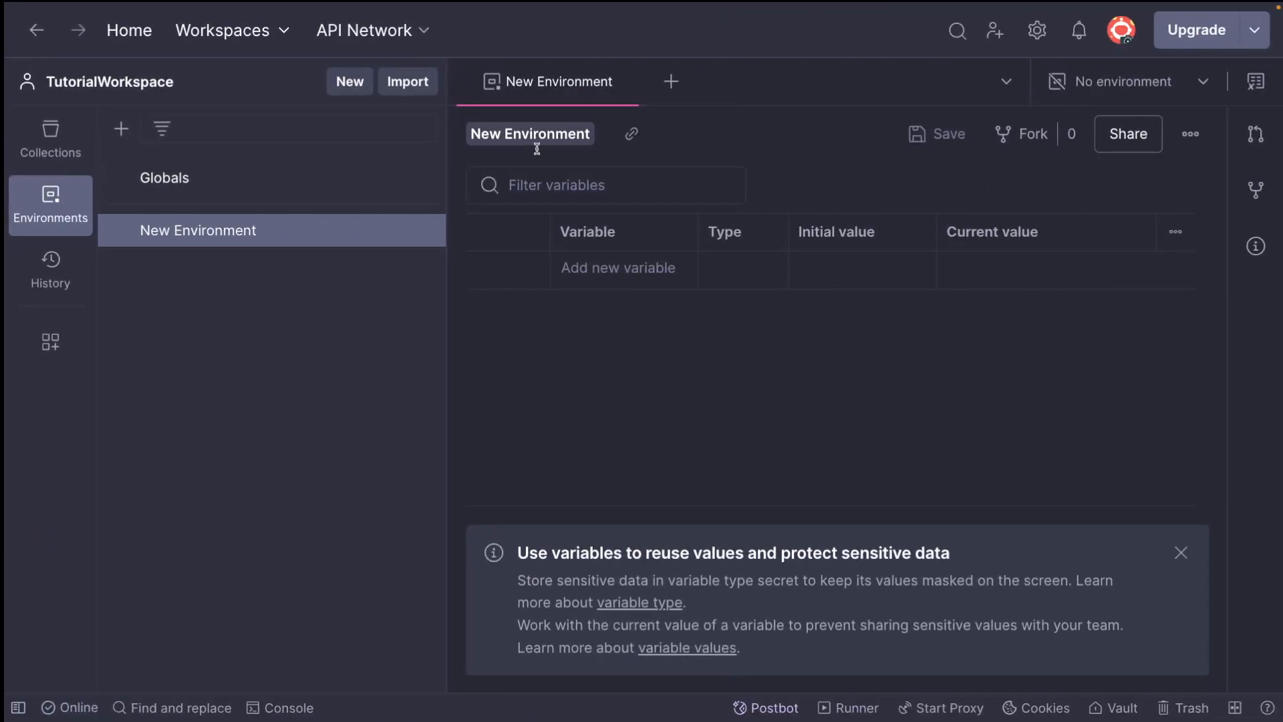
{"action": "type", "text": "Local"}
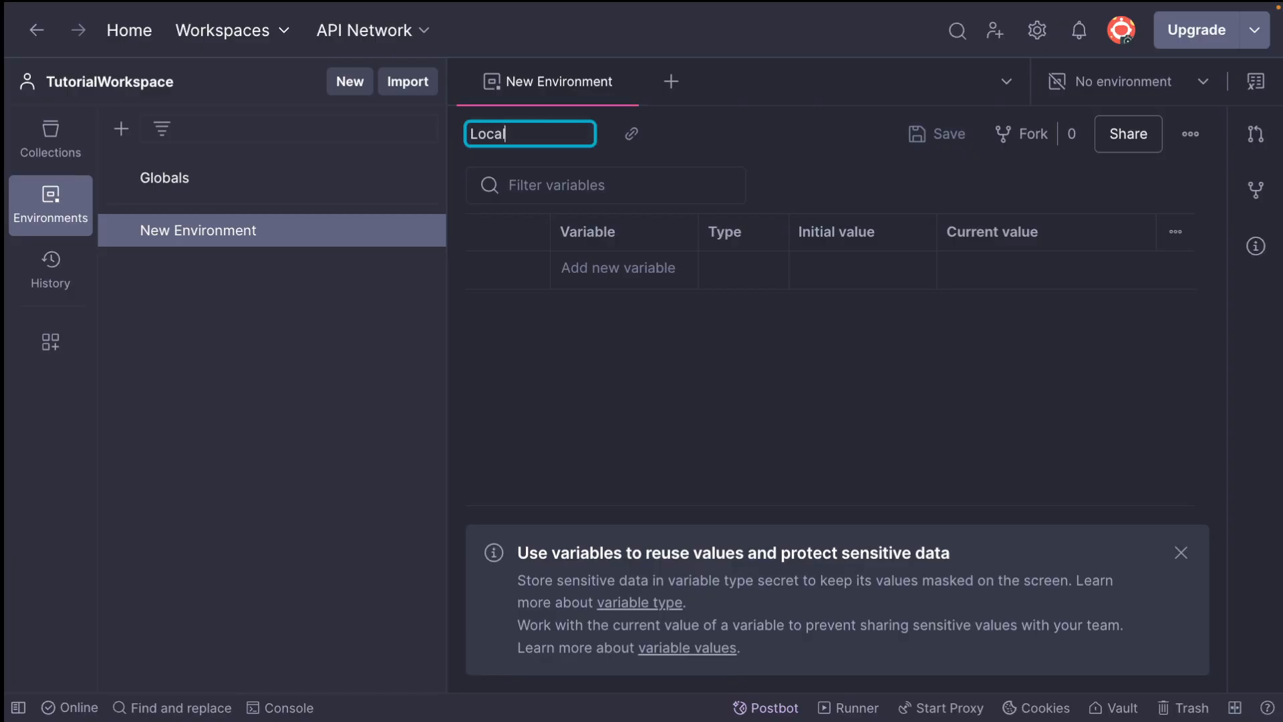
{"action": "key", "text": "Return"}
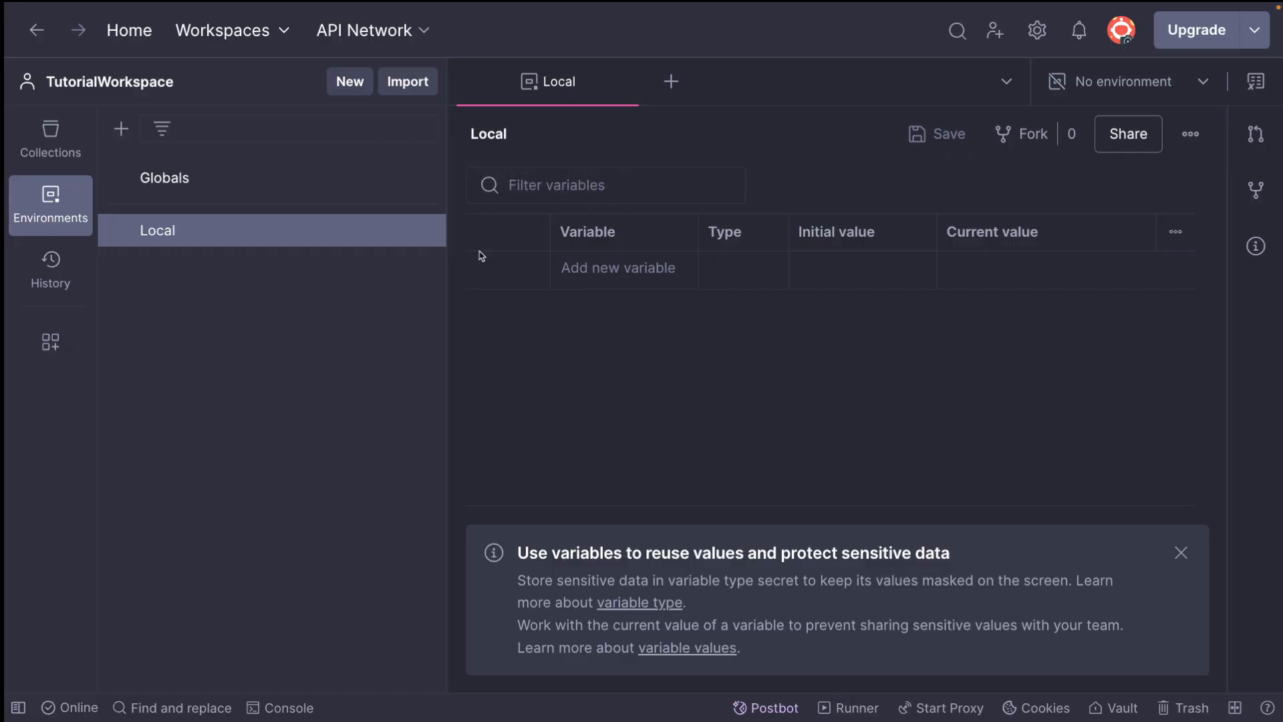
Create a second environment and name it Development
{"action": "left_click", "coordinate": [119, 130]}
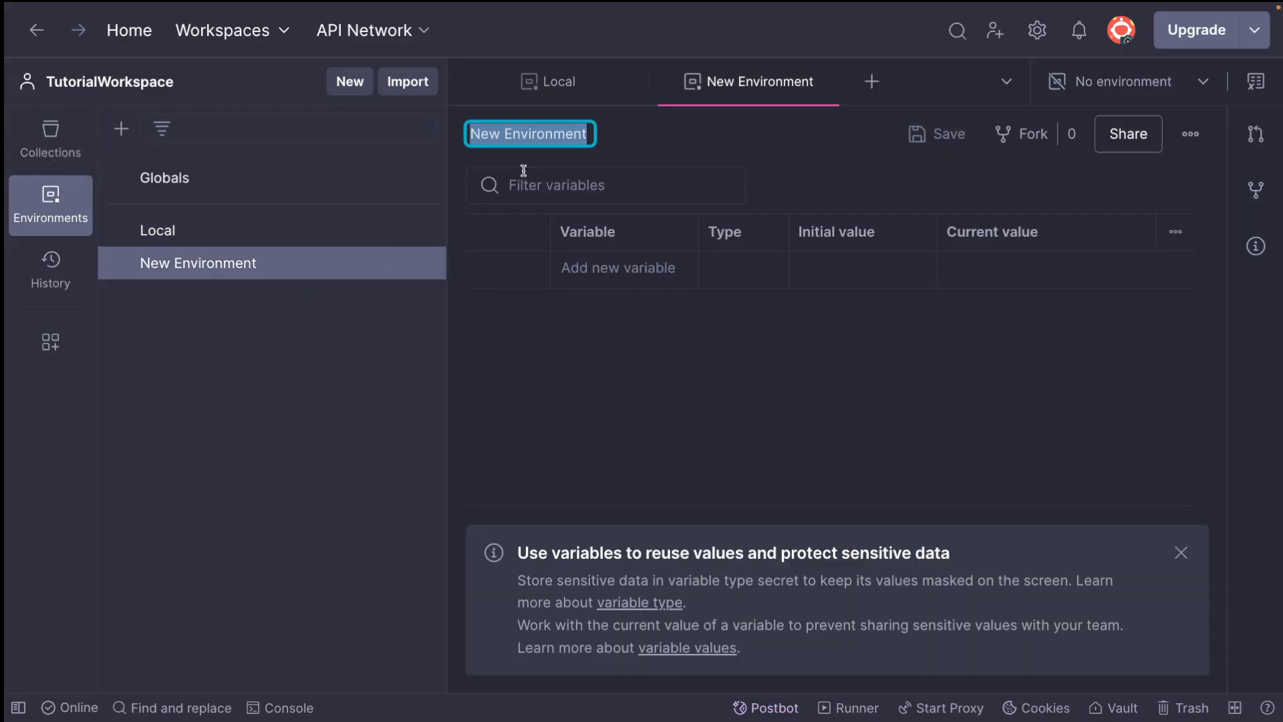
{"action": "type", "text": "Developme"}
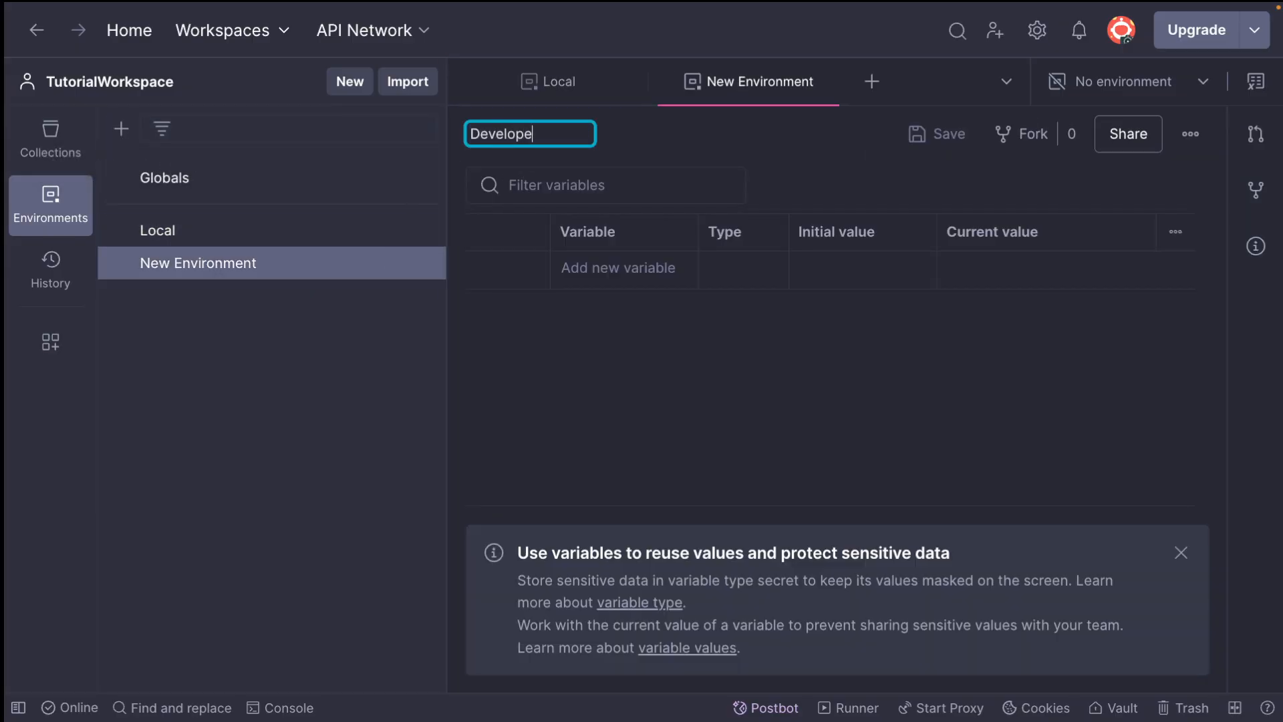
{"action": "type", "text": "nt"}
{"action": "key", "text": "Return"}
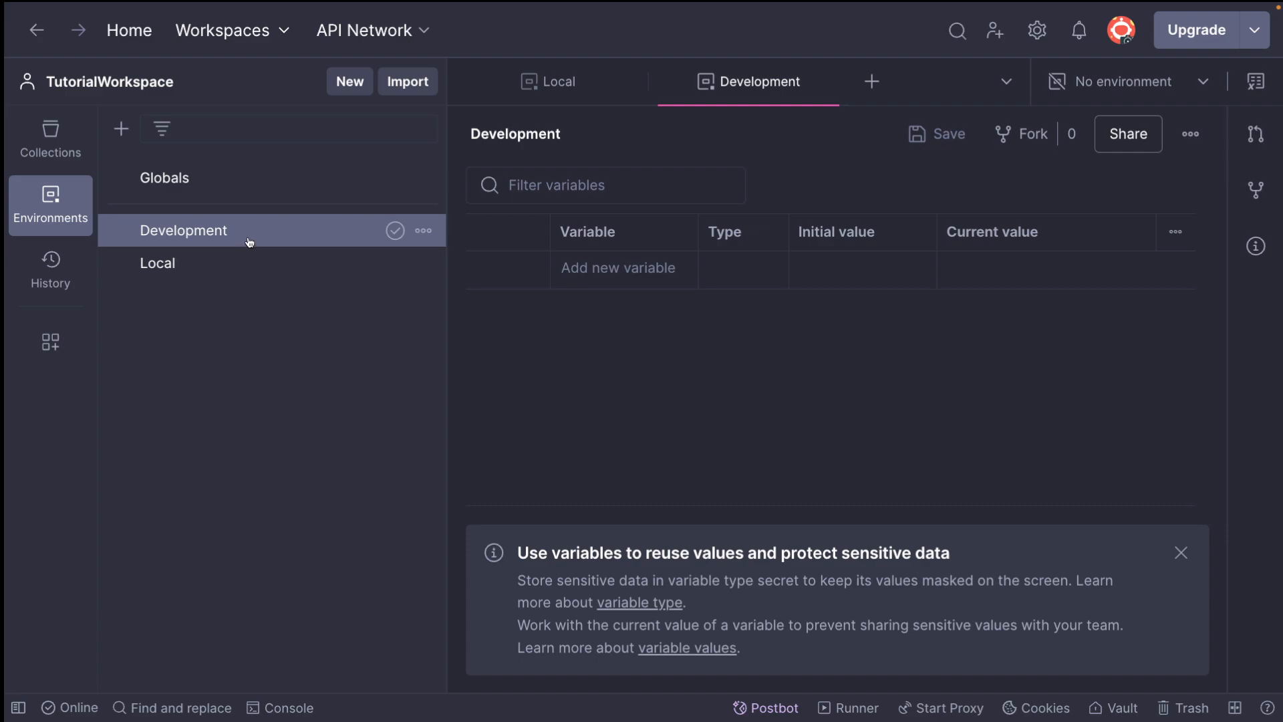
Open the Local environment and add two variables named url and url-dev
{"action": "left_click_drag", "start_coordinate": [265, 240], "coordinate": [261, 278]}
{"action": "left_click", "coordinate": [259, 310]}
{"action": "left_click", "coordinate": [239, 267]}
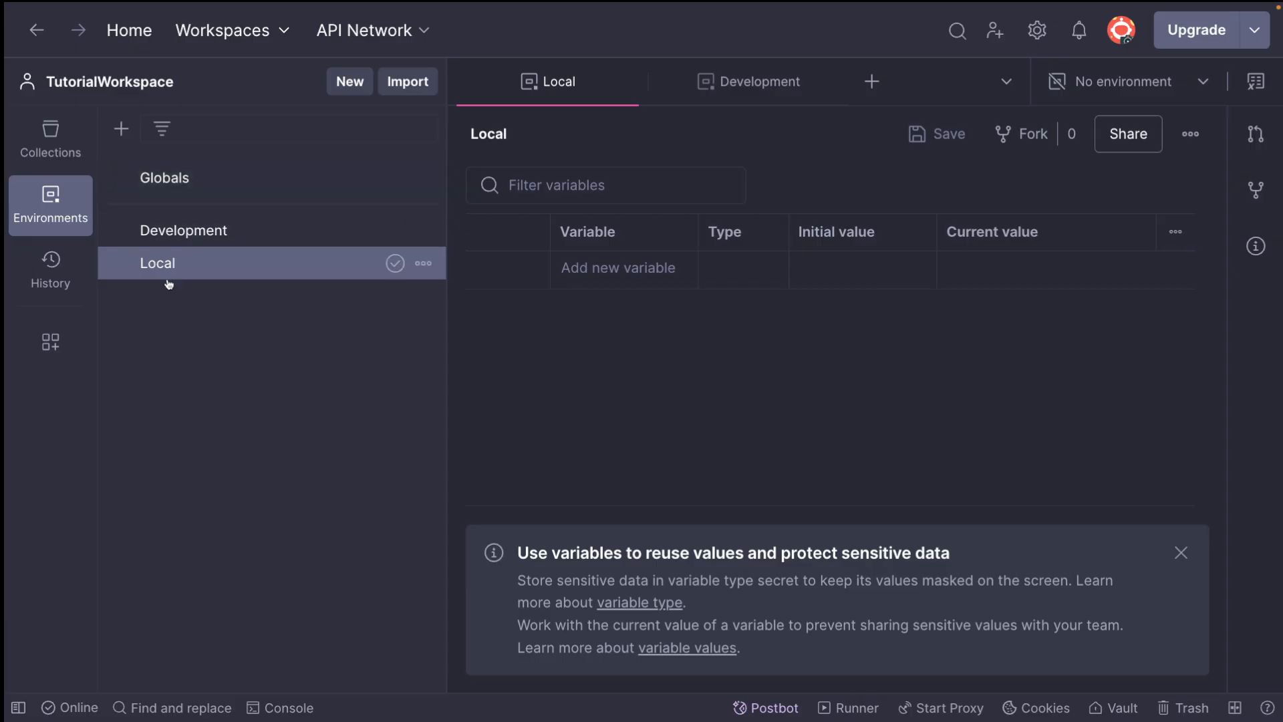
{"action": "left_click", "coordinate": [573, 268]}
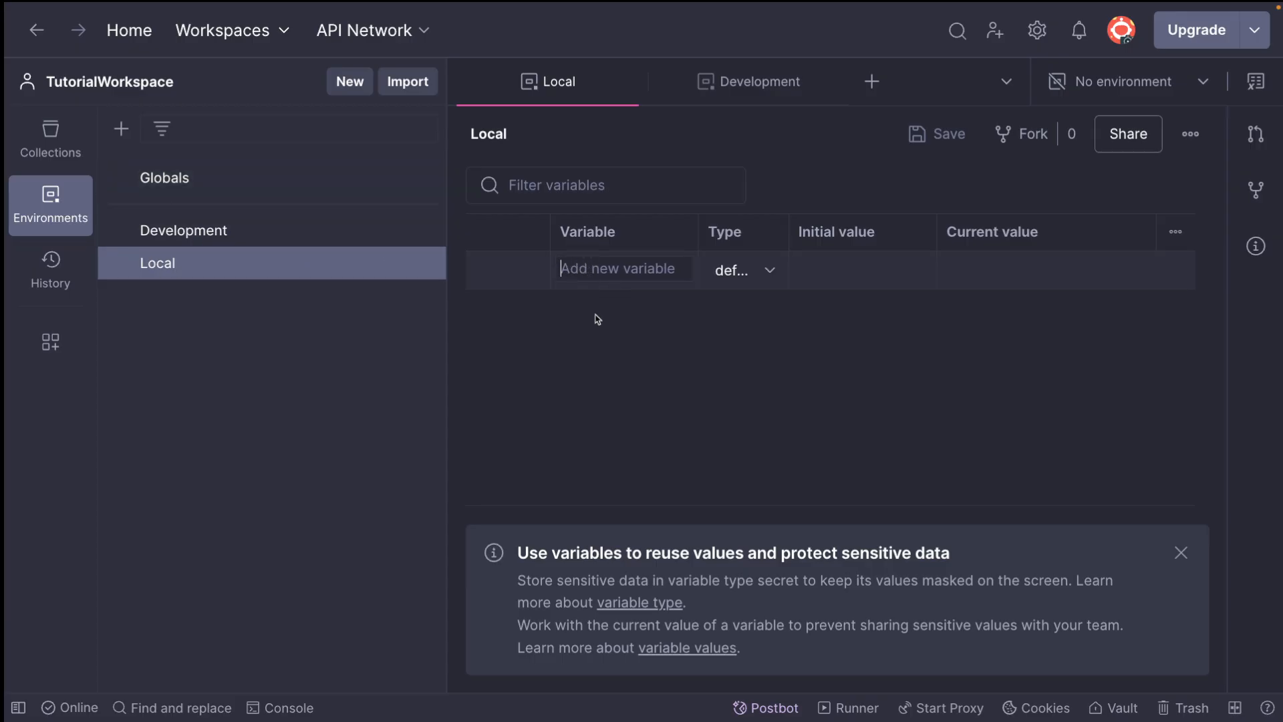
{"action": "type", "text": "u"}
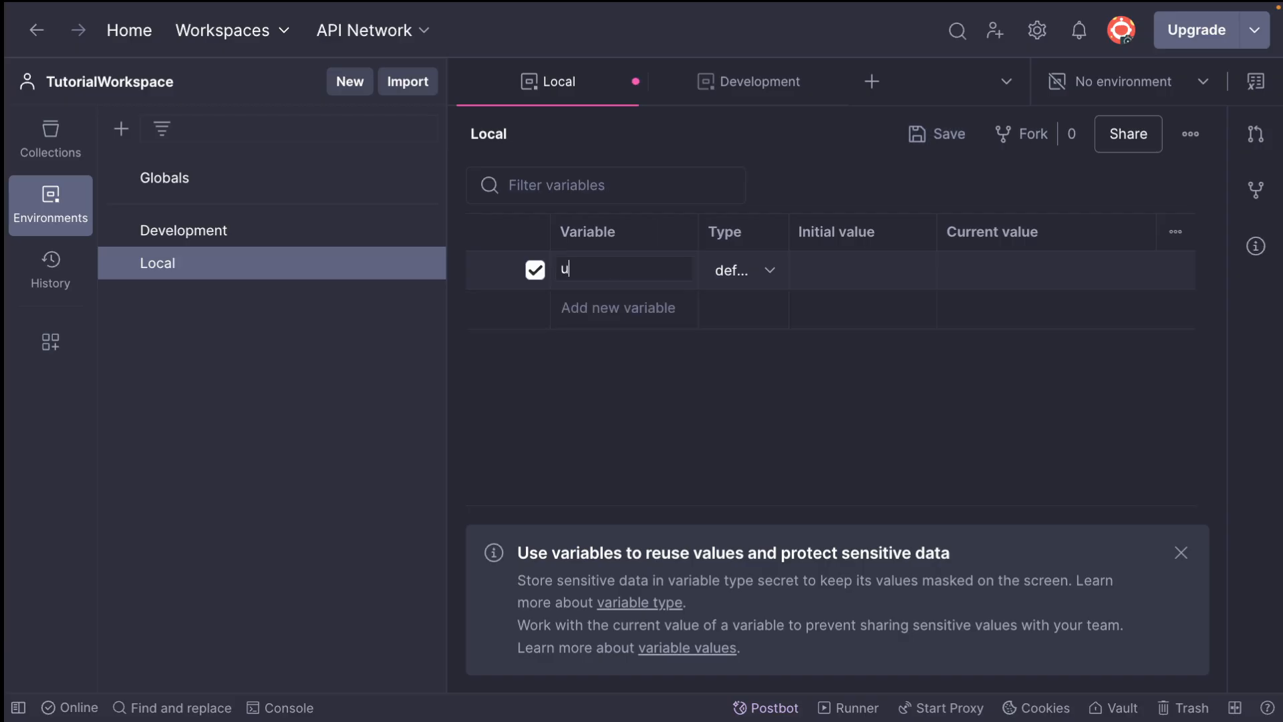
{"action": "type", "text": "url"}
{"action": "left_click", "coordinate": [581, 309]}
{"action": "type", "text": "url-dev"}
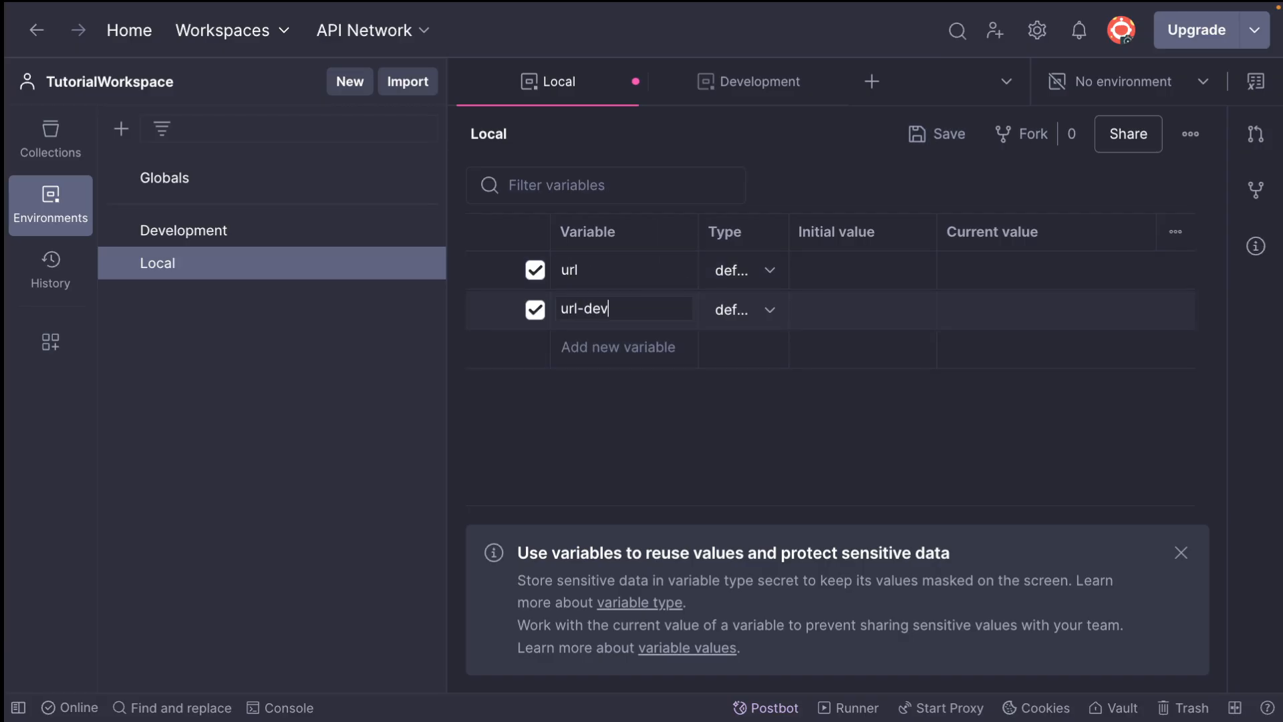
Add variables named url-uat and url-alpha below url-dev in the Local environment
{"action": "left_click", "coordinate": [570, 345]}
{"action": "type", "text": "url-uat"}
{"action": "key", "text": "Tab"}
{"action": "left_click", "coordinate": [573, 387]}
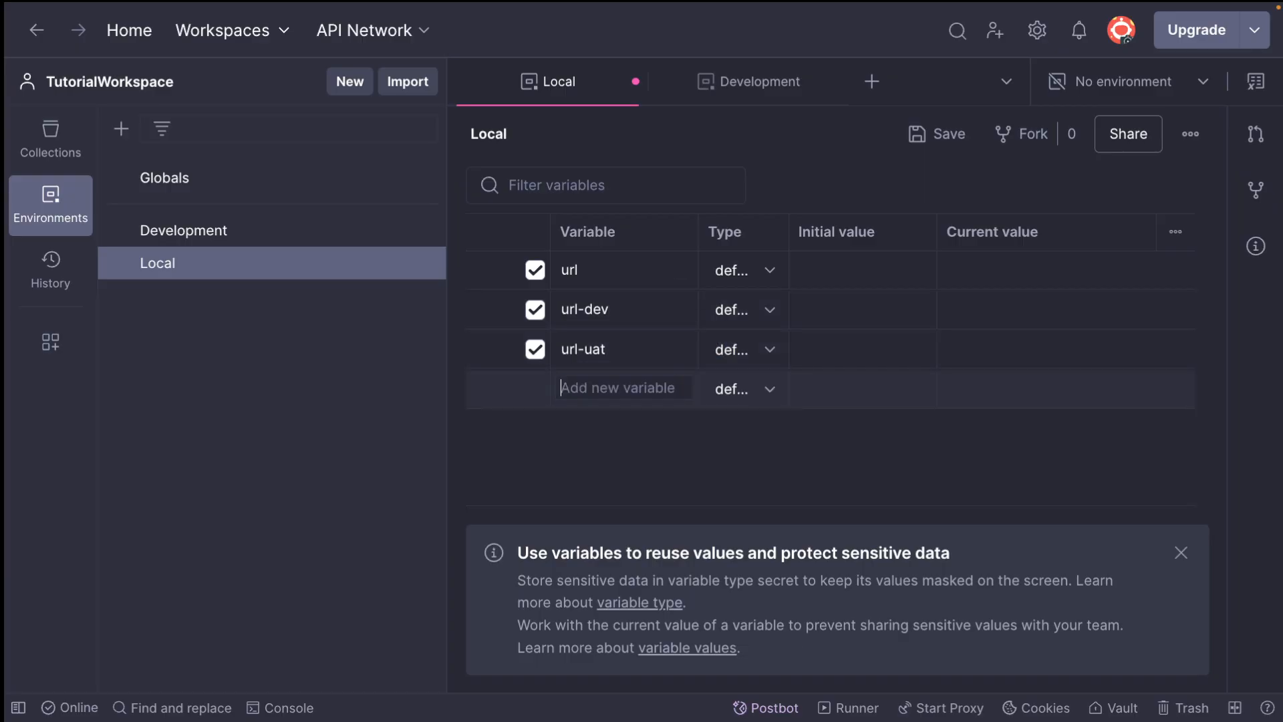
{"action": "type", "text": "url-alpha"}
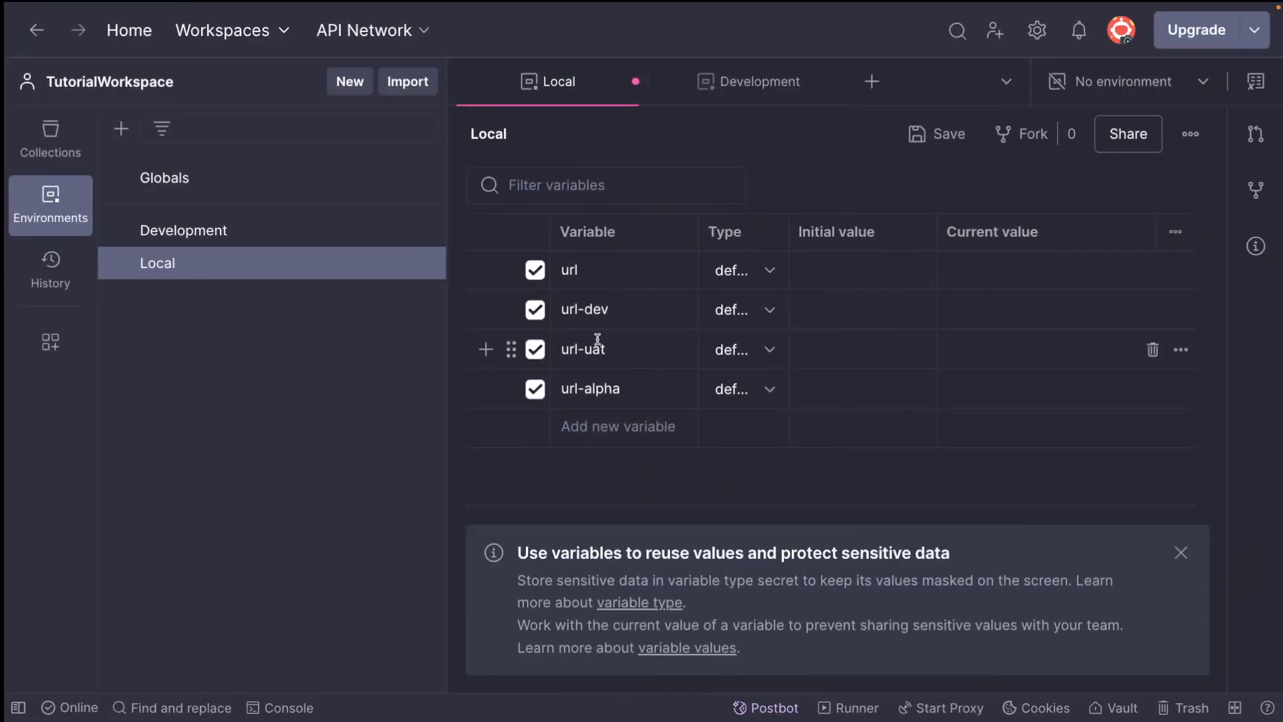
Rename the url-uat variable as url-staging and add a fifth variable named url-prod
{"action": "double_click", "coordinate": [598, 347]}
{"action": "type", "text": "staging"}
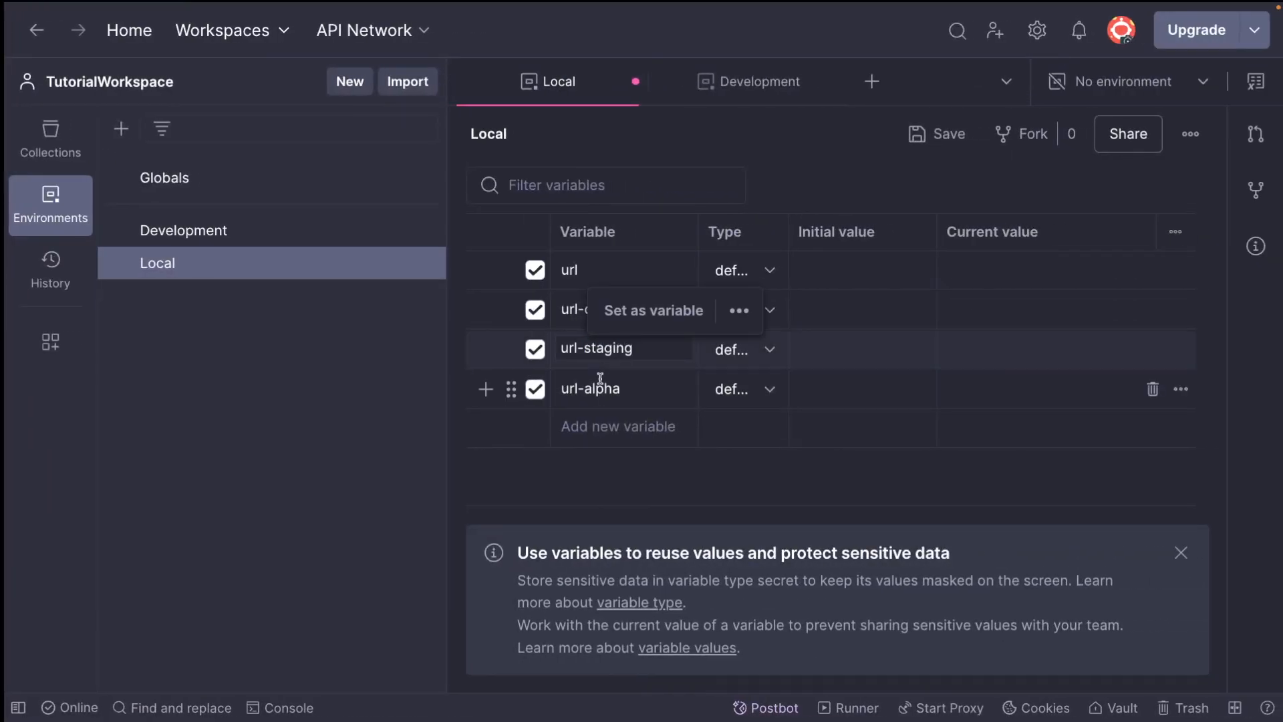
{"action": "left_click", "coordinate": [593, 428]}
{"action": "type", "text": "url="}
{"action": "key", "text": "BackSpace"}
{"action": "type", "text": "-prod"}
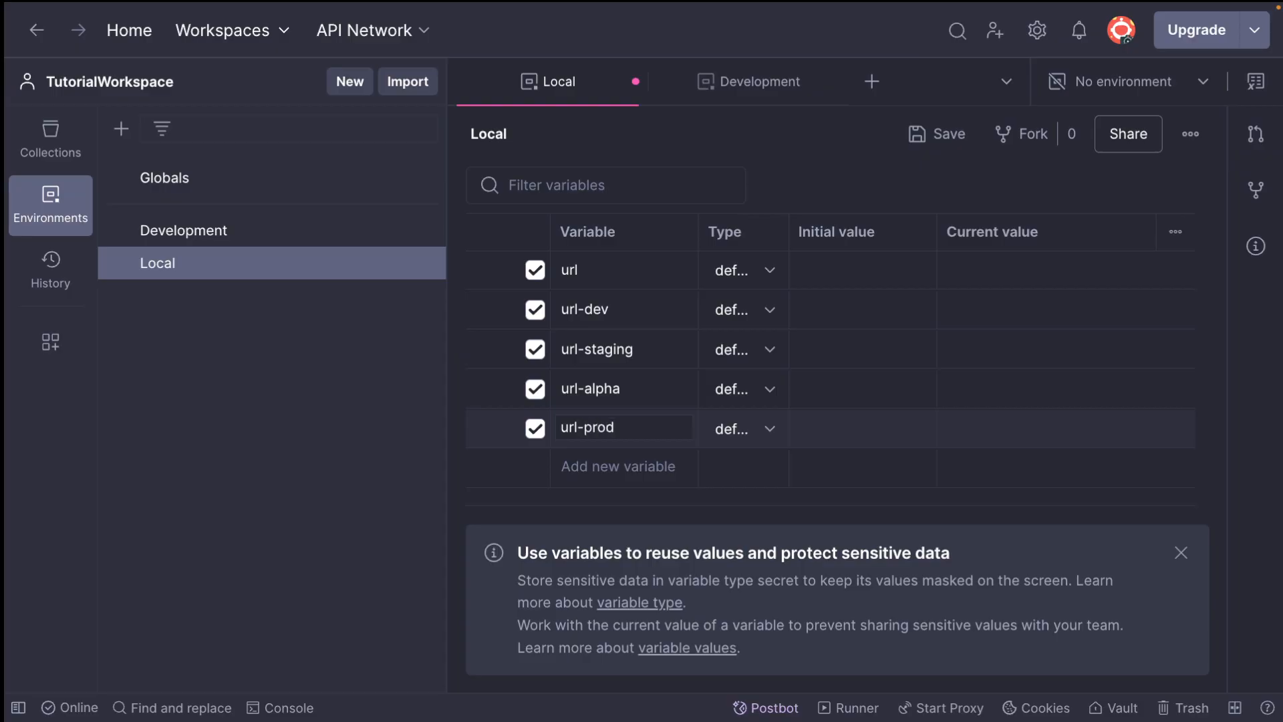
{"action": "left_click", "coordinate": [842, 270]}
{"action": "type", "text": "/"}
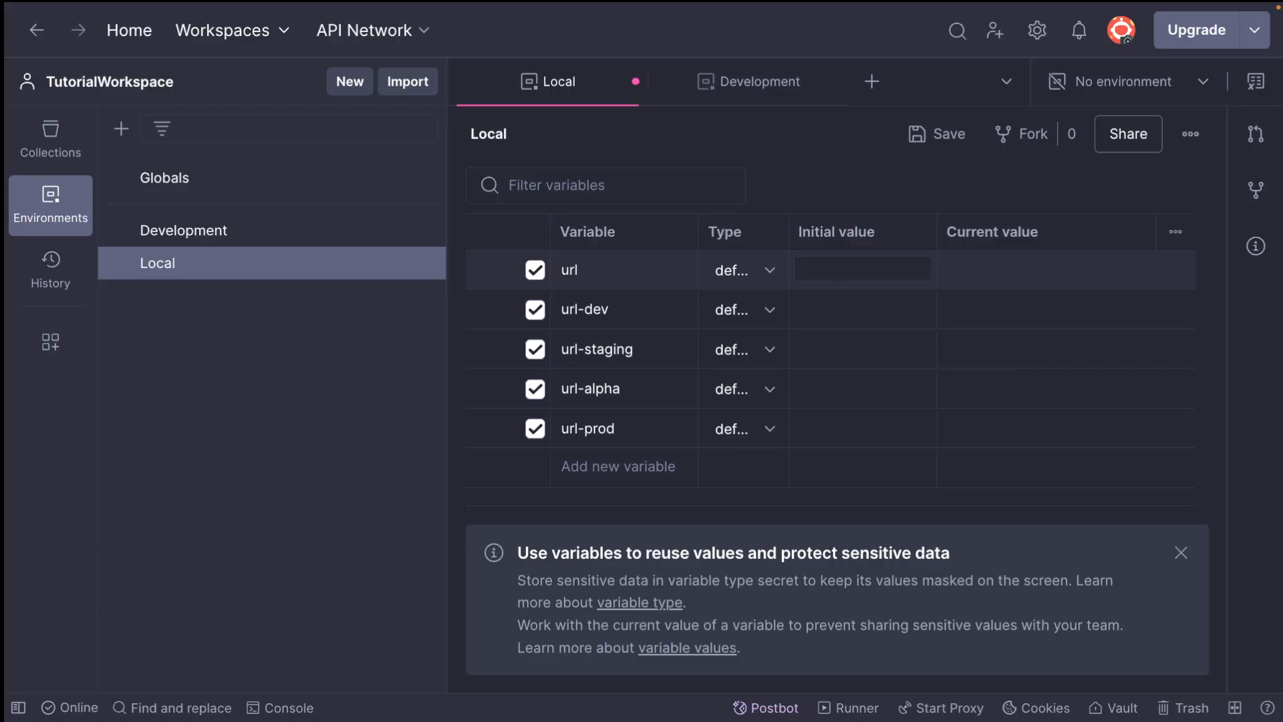
{"action": "type", "text": "http://localhost:300"}
{"action": "key", "text": "super+a"}
{"action": "key", "text": "super+c"}
{"action": "left_click", "coordinate": [957, 276]}
{"action": "left_click", "coordinate": [835, 317]}
{"action": "key", "text": "super+v"}
{"action": "left_click", "coordinate": [821, 356]}
{"action": "key", "text": "super+v"}
{"action": "left_click", "coordinate": [816, 400]}
{"action": "key", "text": "super+v"}
{"action": "left_click", "coordinate": [816, 441]}
{"action": "key", "text": "super+v"}
{"action": "left_click", "coordinate": [832, 484]}
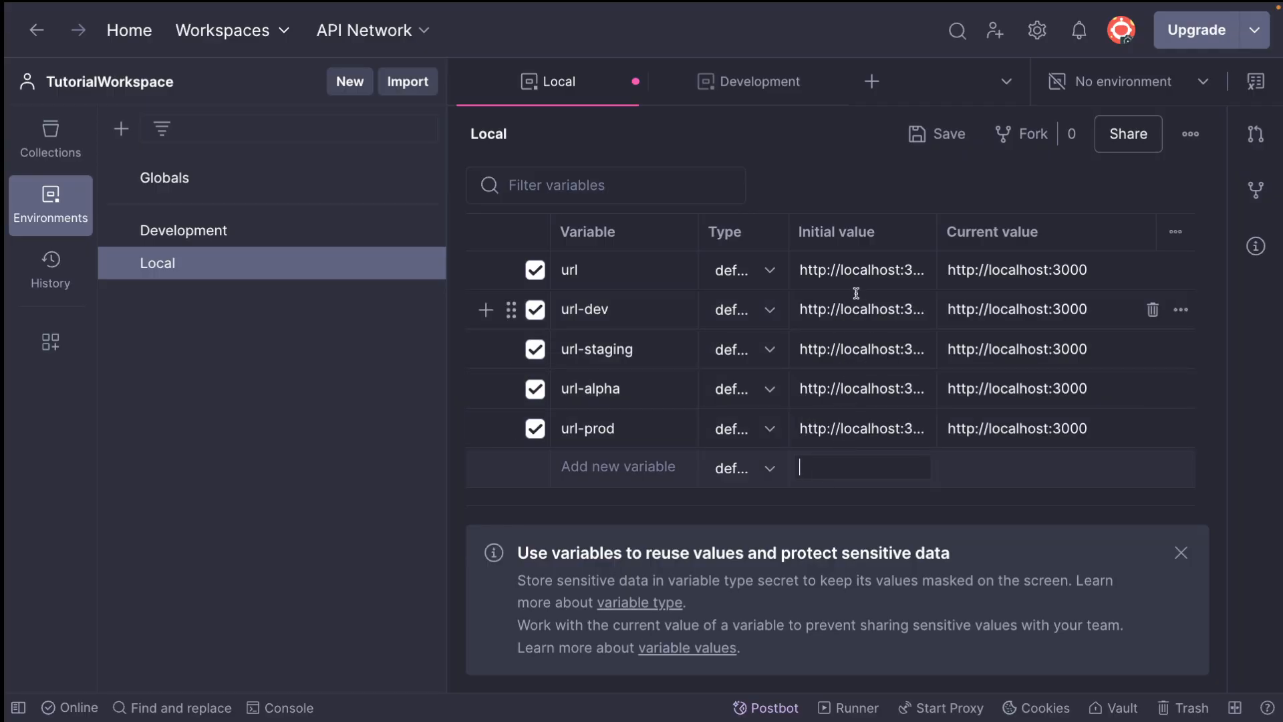
{"action": "left_click", "coordinate": [841, 311]}
{"action": "left_click", "coordinate": [446, 294]}
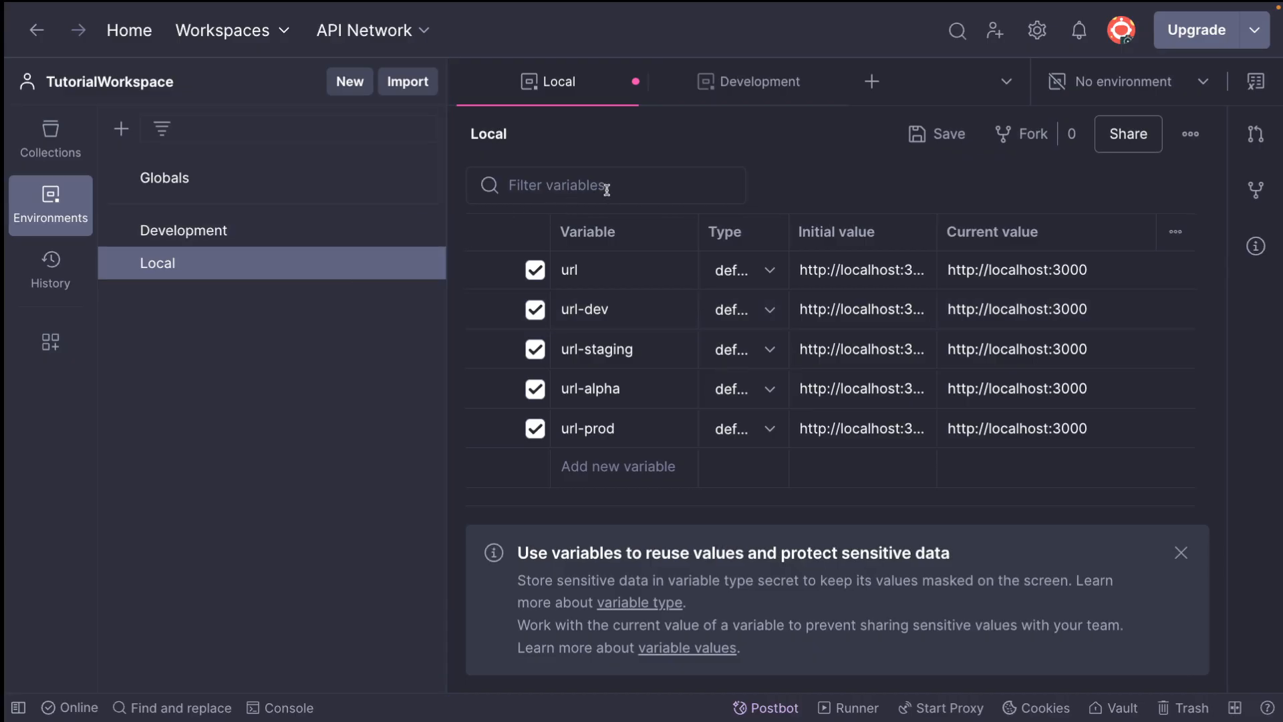
{"action": "triple_click", "coordinate": [859, 309]}
{"action": "type", "text": "https://ww"}
{"action": "key", "text": "BackSpace"}
{"action": "key", "text": "BackSpace"}
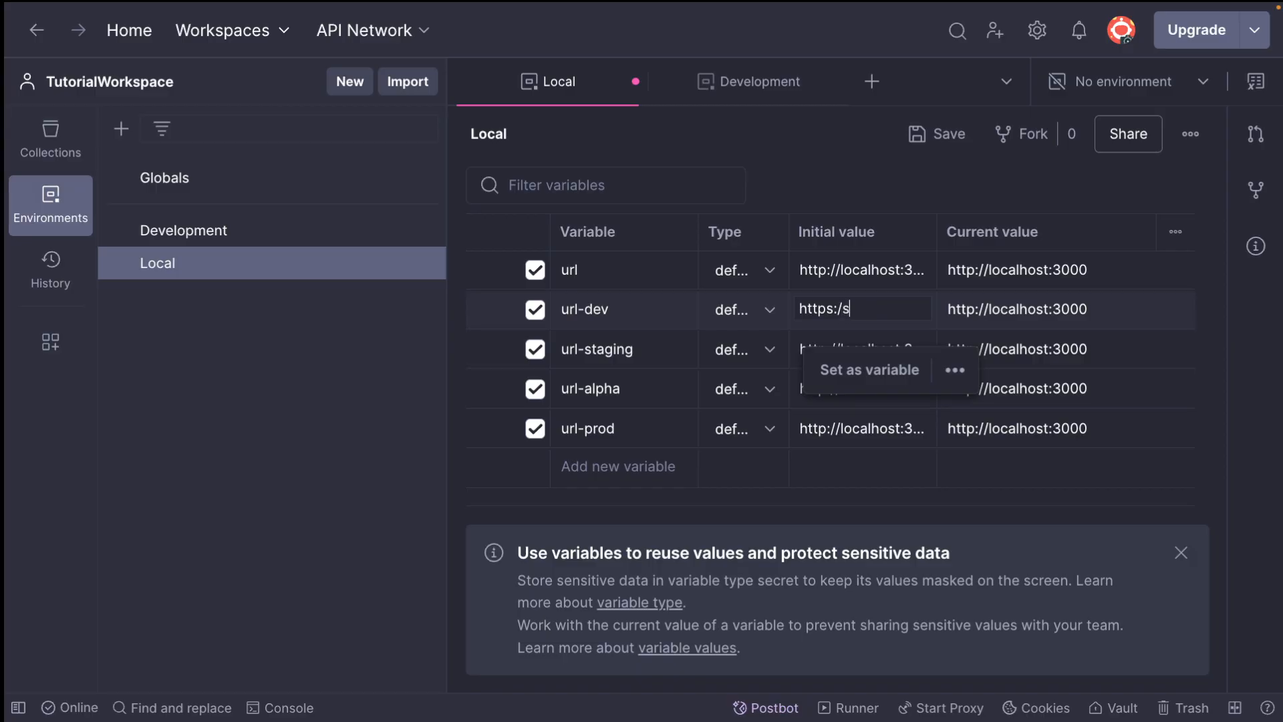
{"action": "type", "text": "google.com"}
{"action": "key", "text": "ctrl+a"}
{"action": "left_click", "coordinate": [825, 349]}
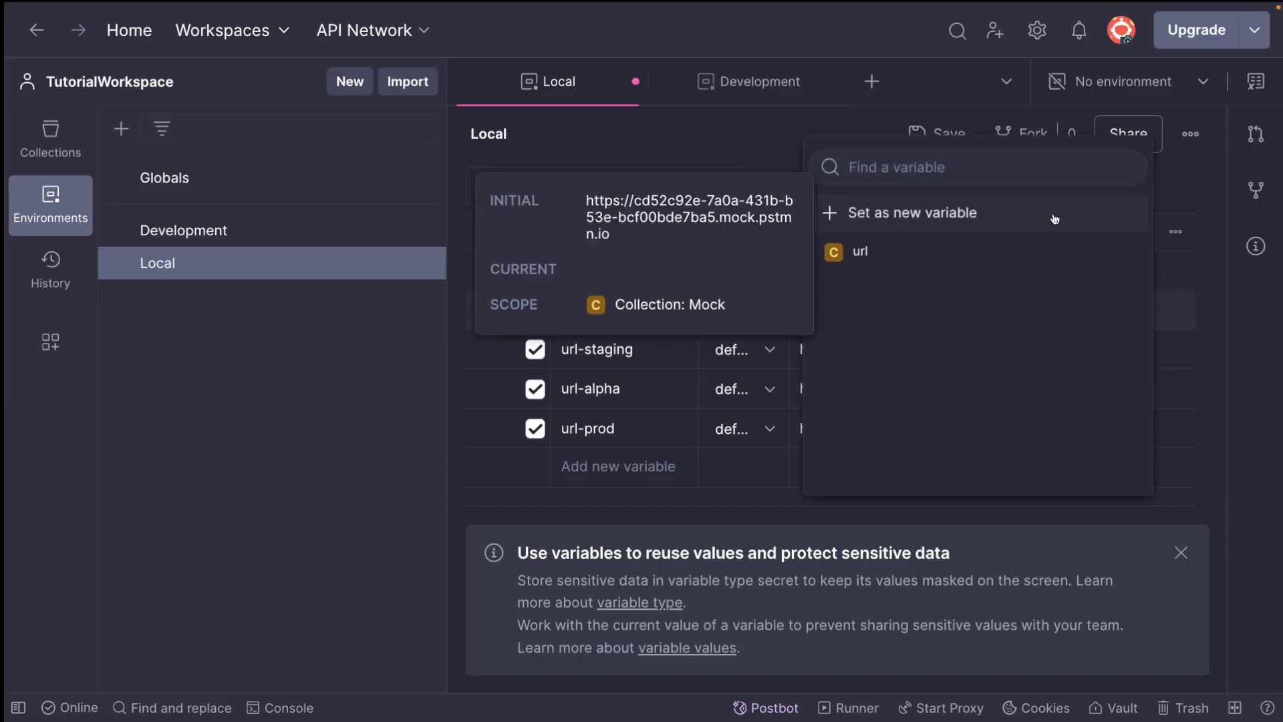
{"action": "key", "text": "Escape"}
{"action": "double_click", "coordinate": [869, 349]}
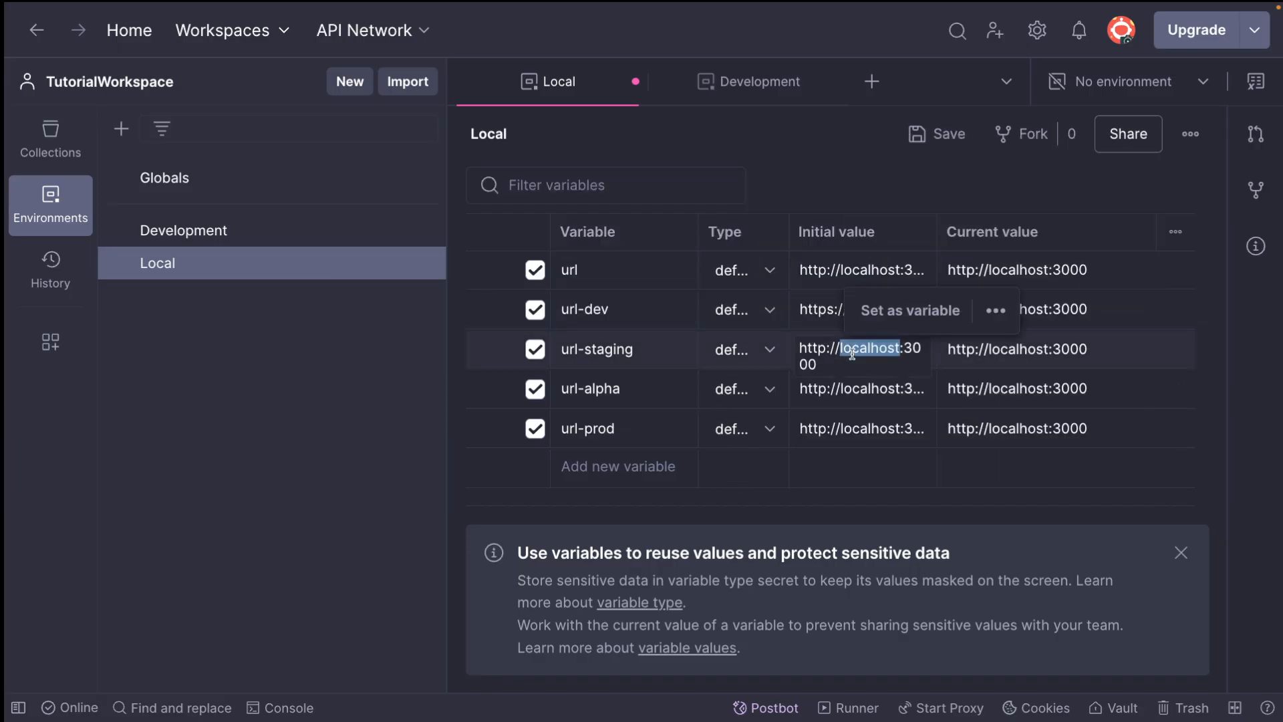
Copy the initial value of url-dev into its current value, replacing the localhost address
{"action": "left_click", "coordinate": [816, 309]}
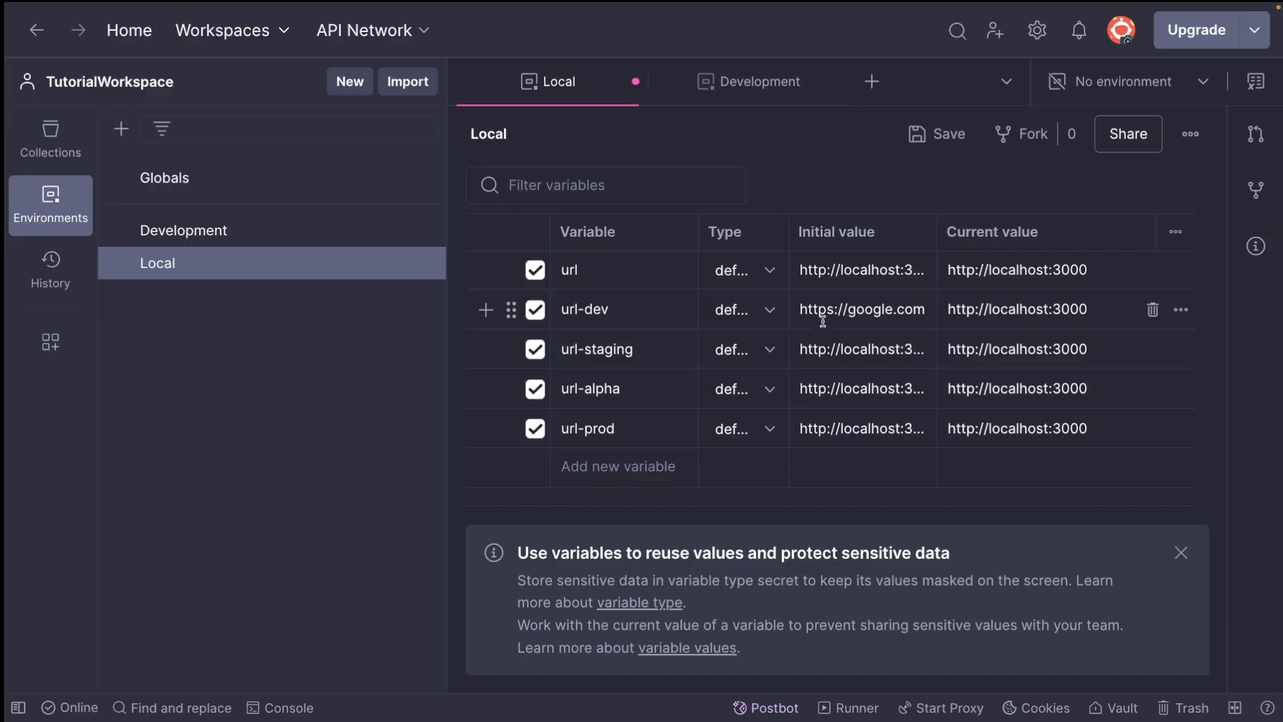
{"action": "key", "text": "ctrl+a"}
{"action": "double_click", "coordinate": [1001, 308]}
{"action": "key", "text": "ctrl+a"}
{"action": "key", "text": "ctrl+v"}
{"action": "left_click", "coordinate": [809, 361]}
{"action": "double_click", "coordinate": [838, 353]}
{"action": "key", "text": "ctrl+a"}
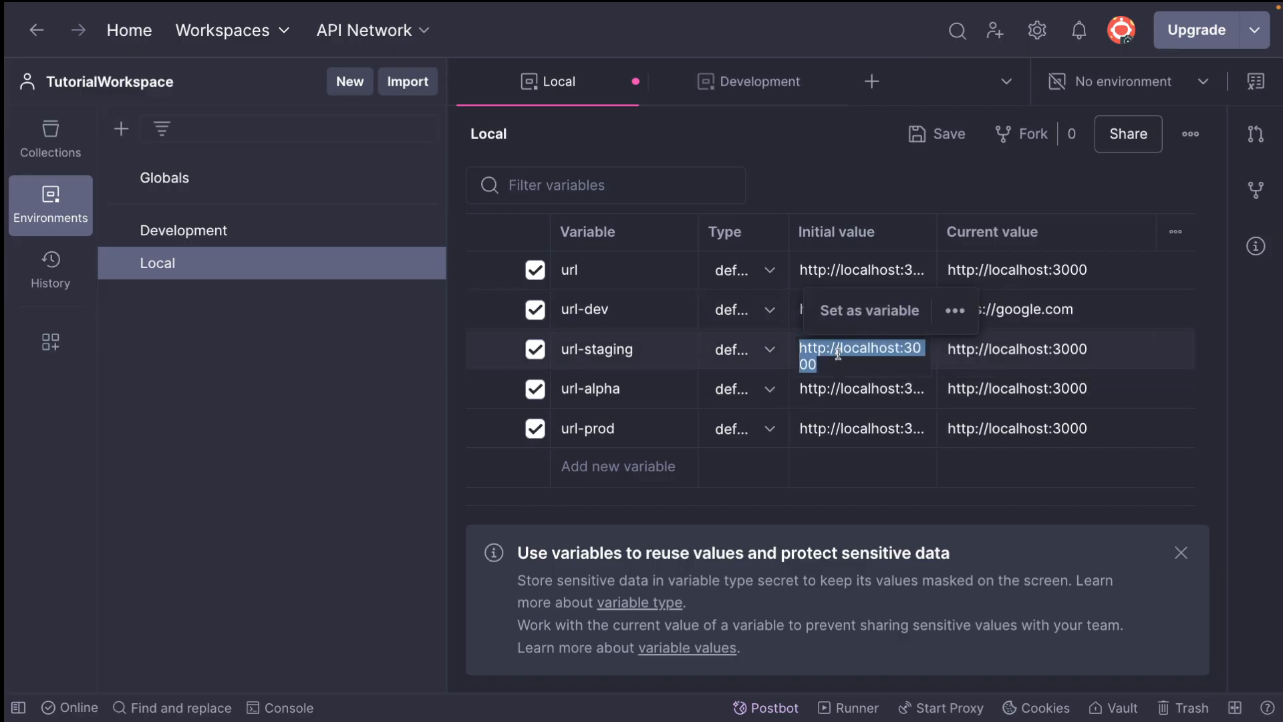
{"action": "type", "text": "https://yahoo.com"}
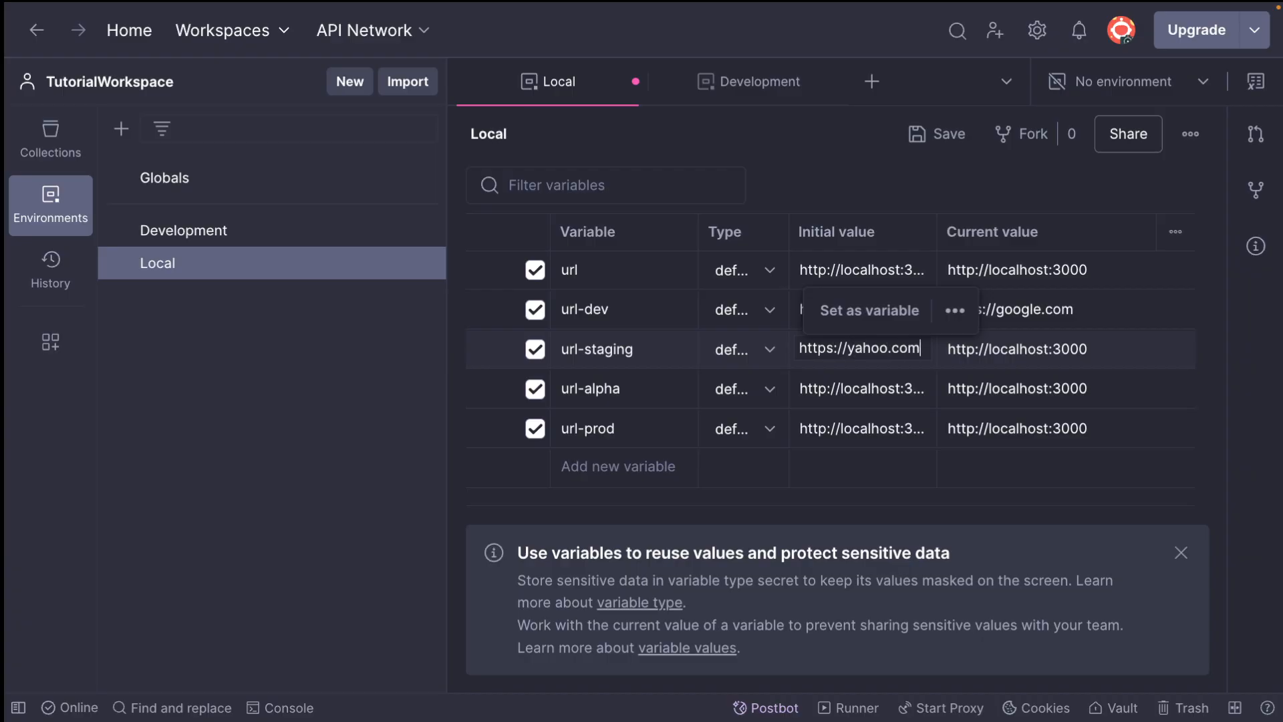
{"action": "key", "text": "ctrl+a"}
{"action": "left_click", "coordinate": [985, 355]}
{"action": "key", "text": "super+a"}
{"action": "key", "text": "super+v"}
{"action": "left_click", "coordinate": [881, 389]}
{"action": "key", "text": "super+a"}
{"action": "type", "text": "https://uoutube.com"}
{"action": "key", "text": "super+a"}
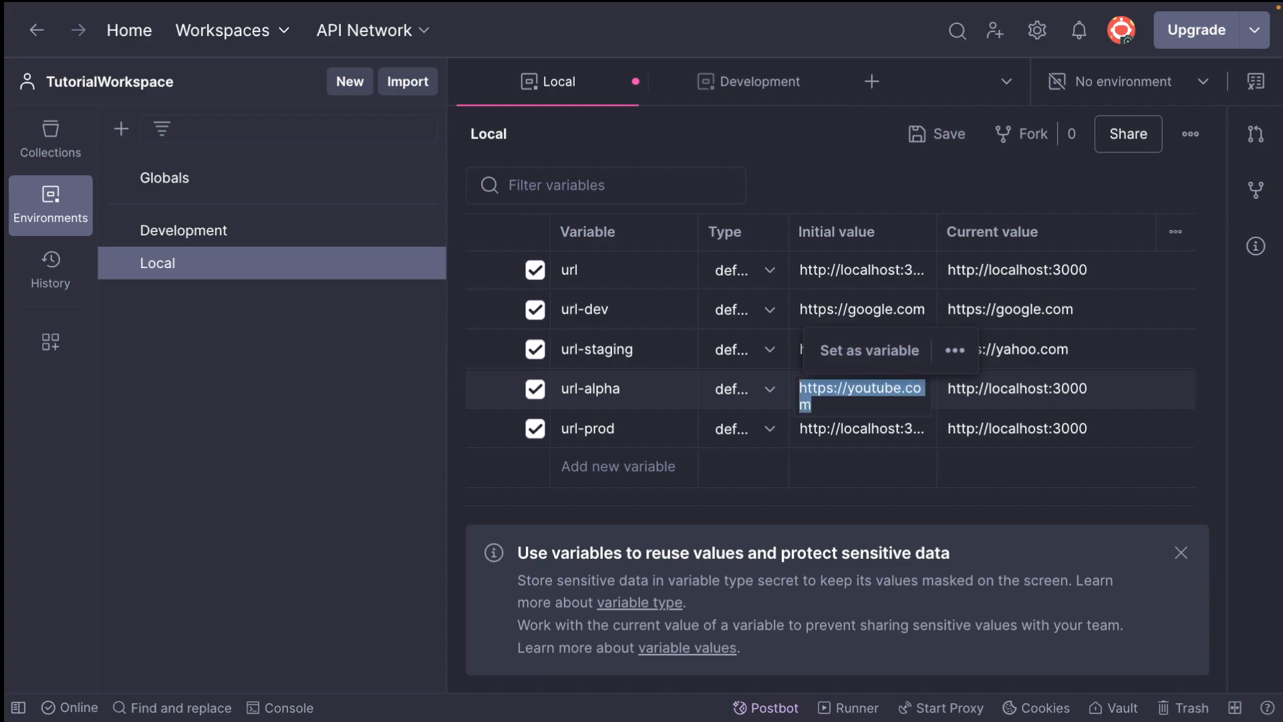
{"action": "left_click", "coordinate": [1082, 388]}
{"action": "key", "text": "super+a"}
{"action": "key", "text": "super+v"}
{"action": "left_click", "coordinate": [839, 429]}
{"action": "key", "text": "super+a"}
{"action": "type", "text": "https://face"}
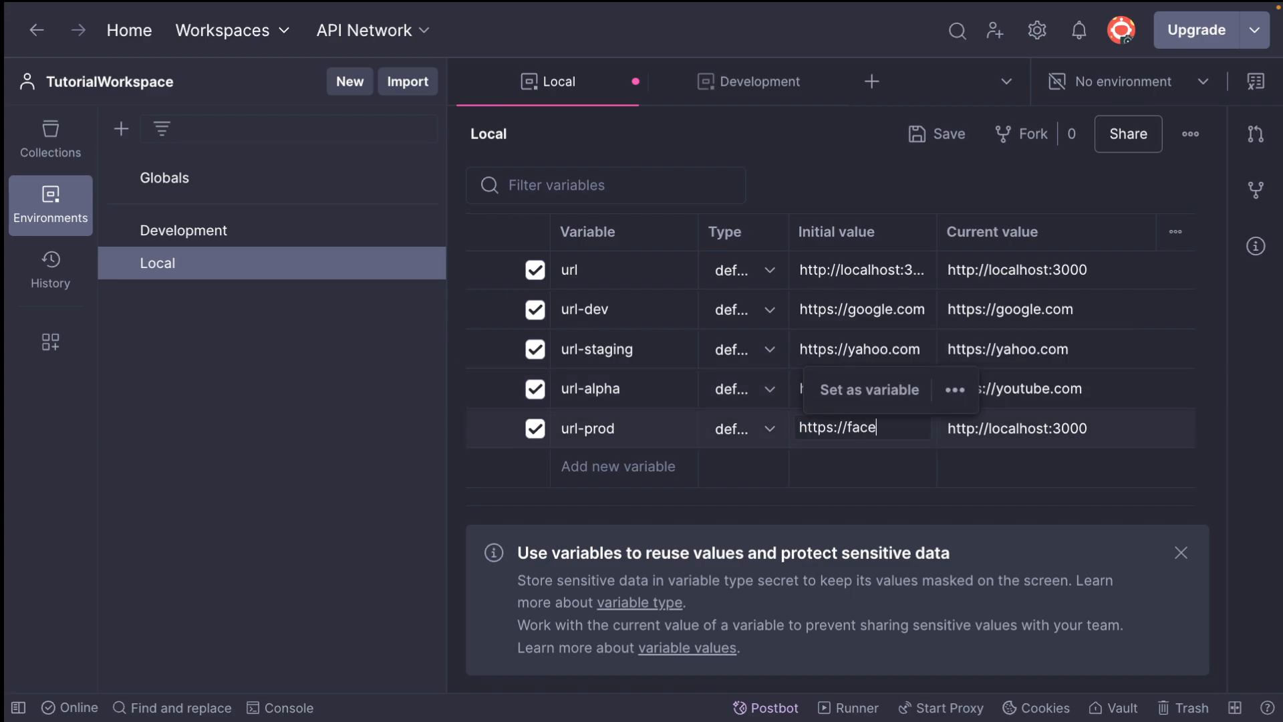
{"action": "type", "text": "book.com"}
{"action": "key", "text": "super+a"}
{"action": "key", "text": "super+c"}
{"action": "left_click", "coordinate": [1048, 434]}
{"action": "key", "text": "super+a"}
{"action": "key", "text": "super+v"}
{"action": "left_click", "coordinate": [865, 497]}
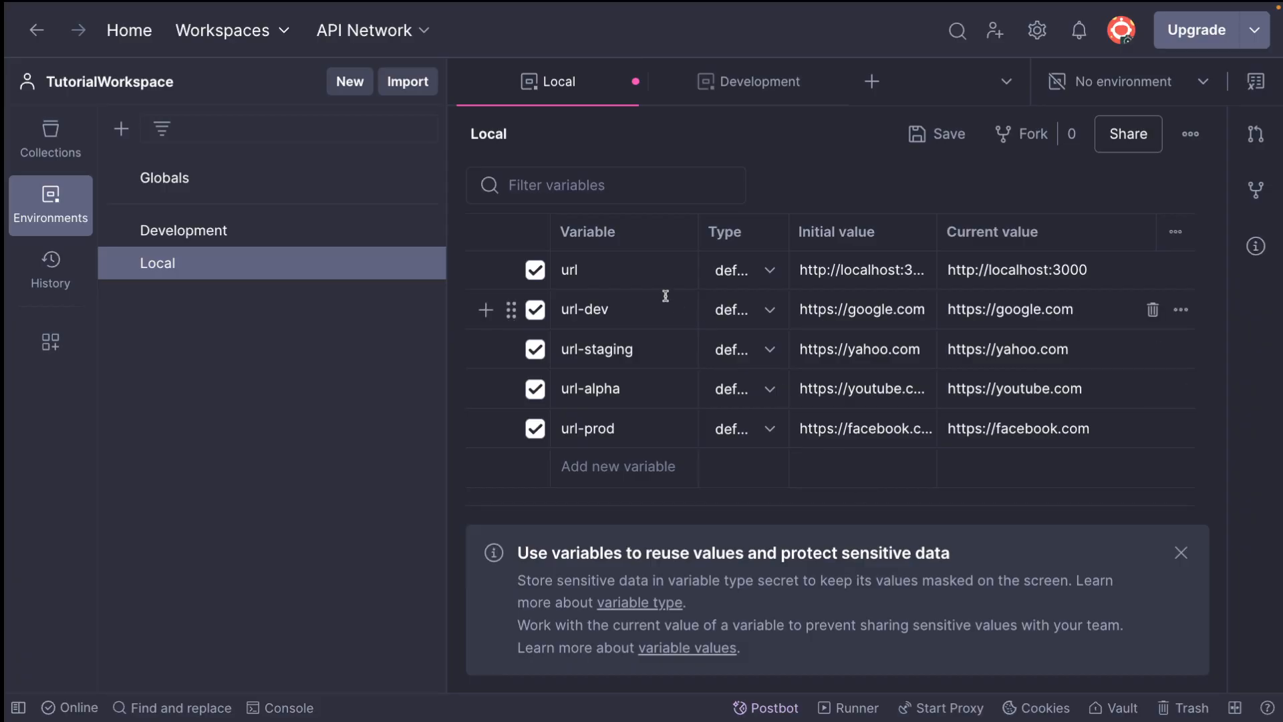
{"action": "key", "text": "super+s"}
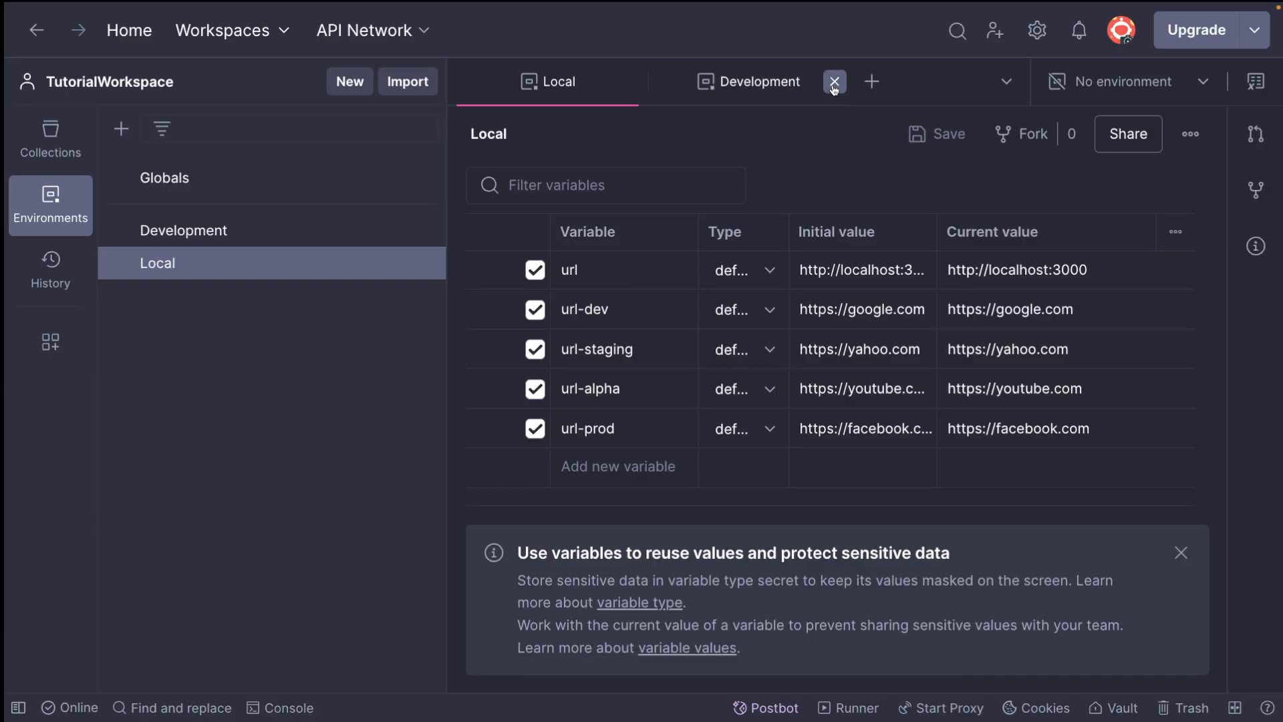
Create a blank collection named Example and close the open Development and Local environments
{"action": "left_click", "coordinate": [834, 81]}
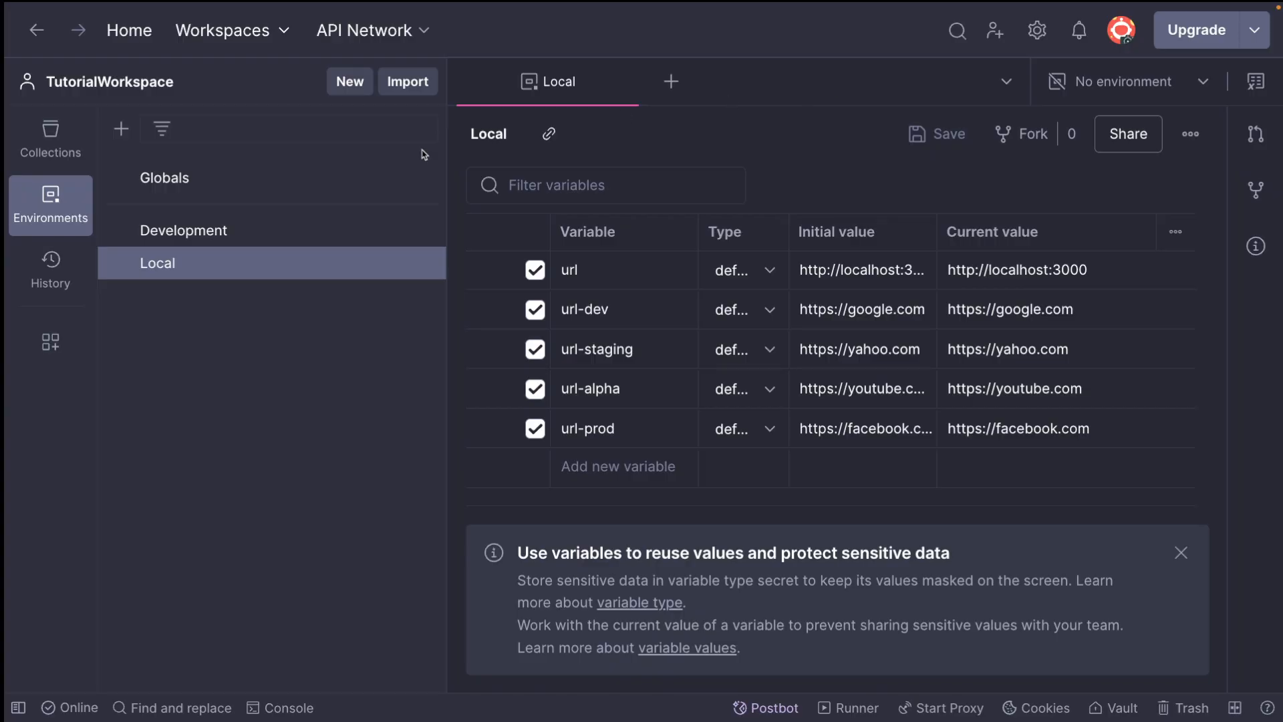
{"action": "left_click", "coordinate": [52, 145]}
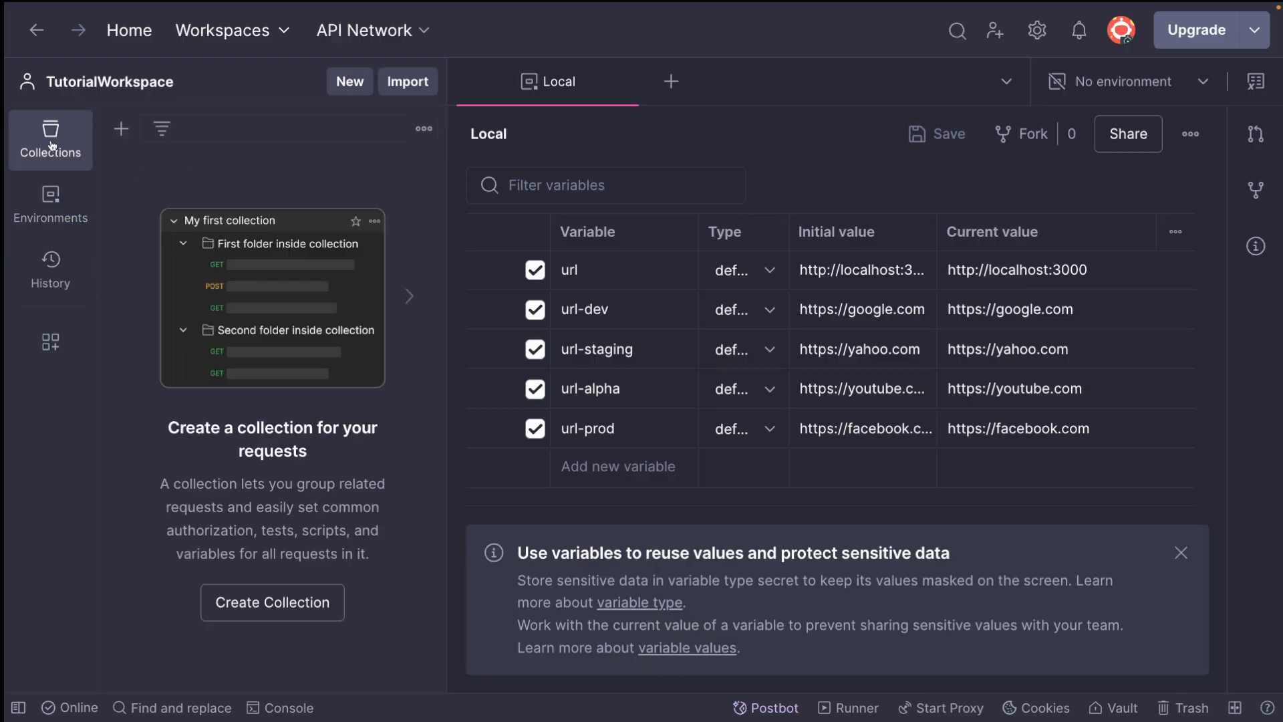
{"action": "left_click", "coordinate": [121, 128]}
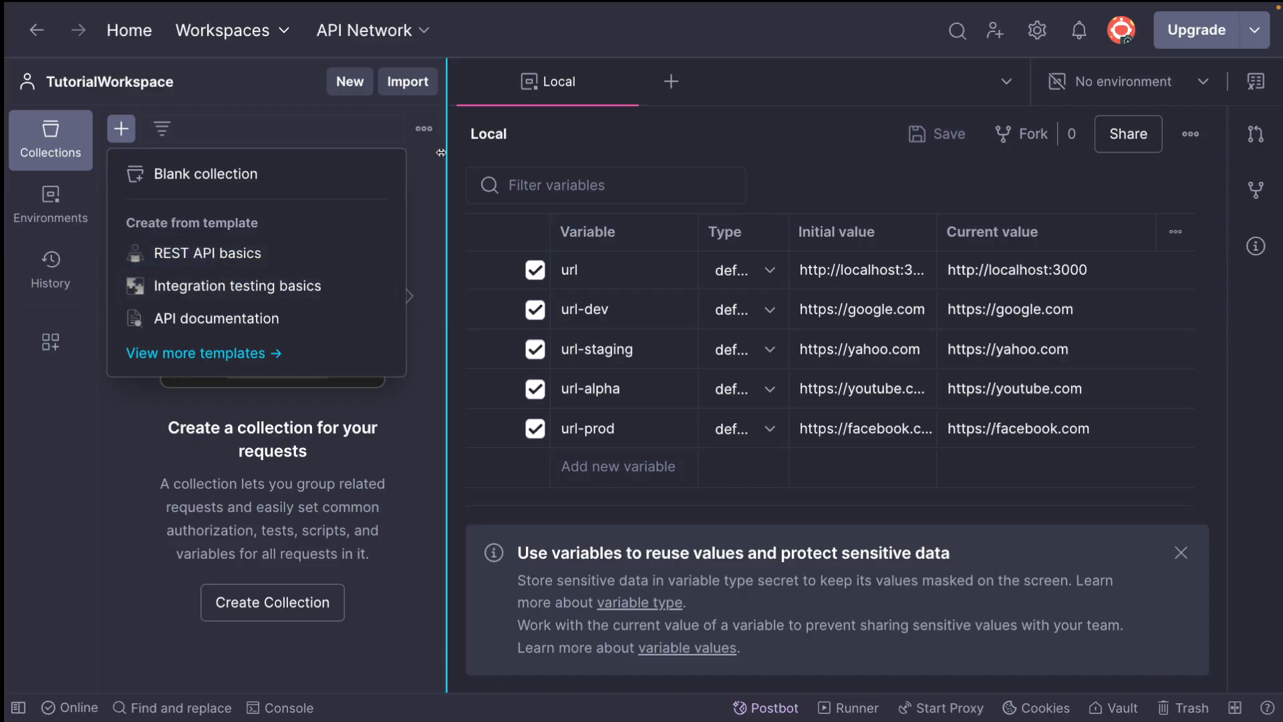
{"action": "left_click", "coordinate": [424, 128]}
{"action": "left_click", "coordinate": [274, 167]}
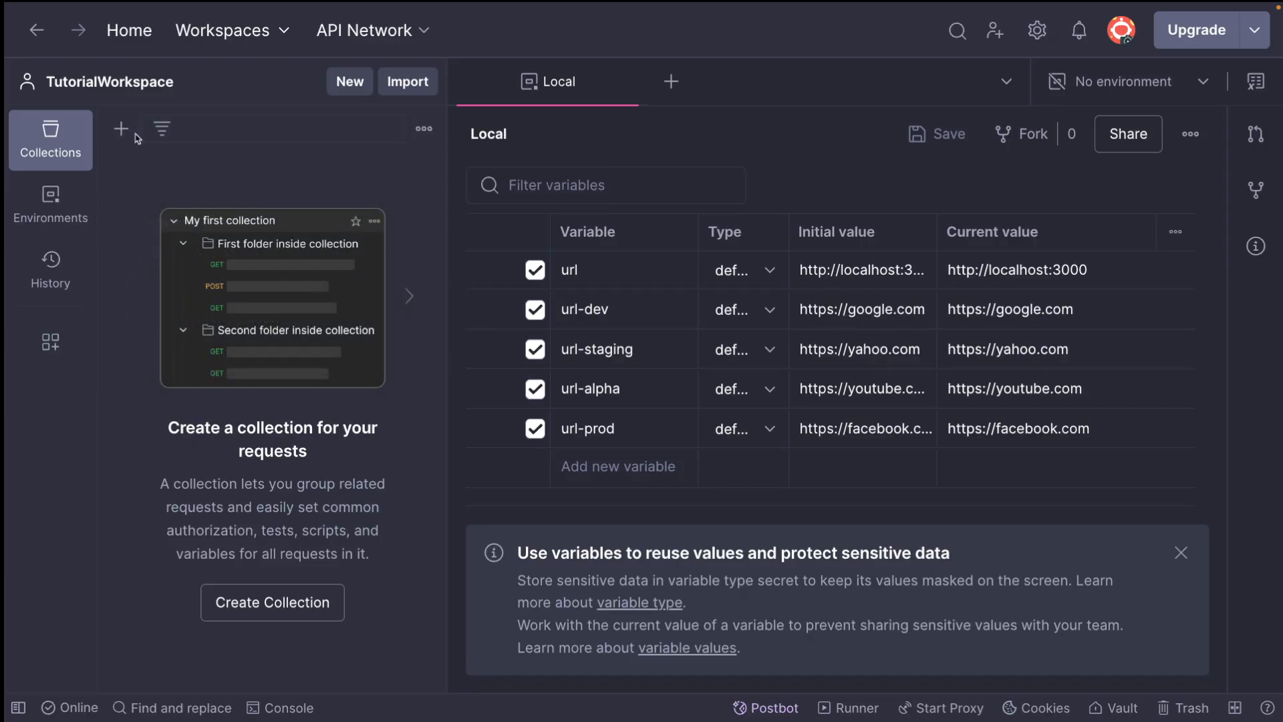
{"action": "left_click", "coordinate": [122, 130]}
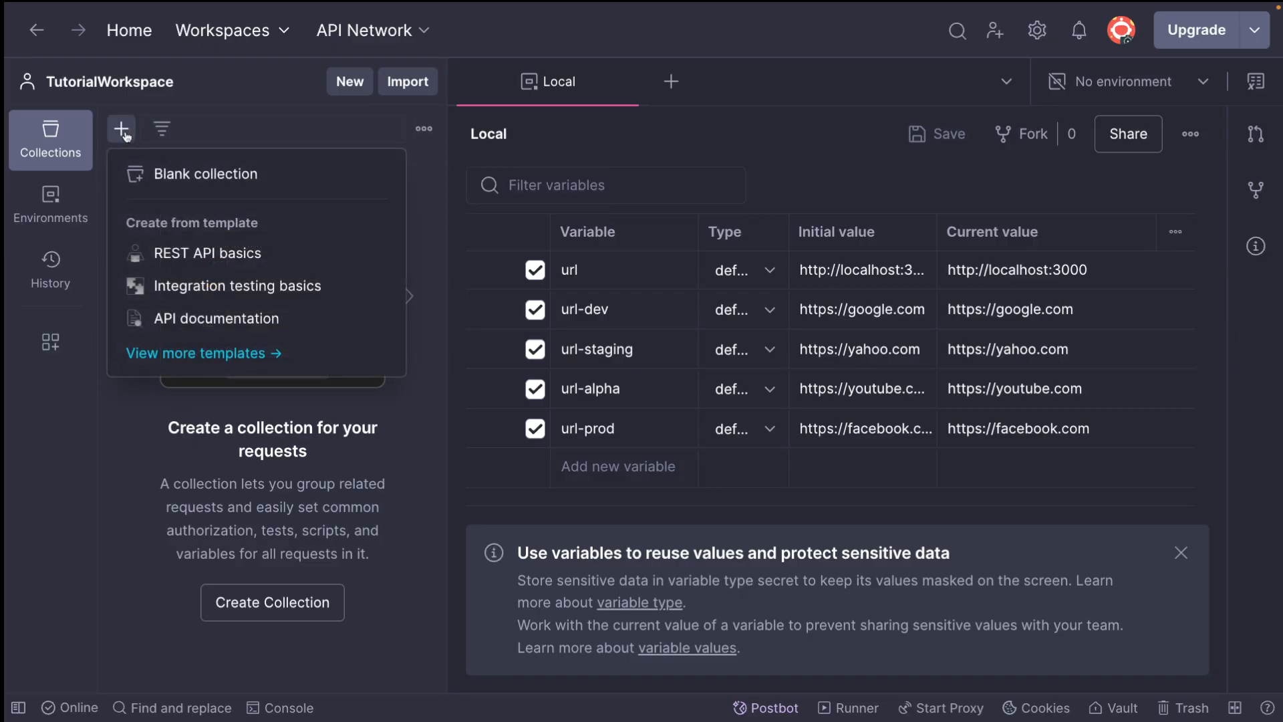
{"action": "left_click", "coordinate": [160, 175]}
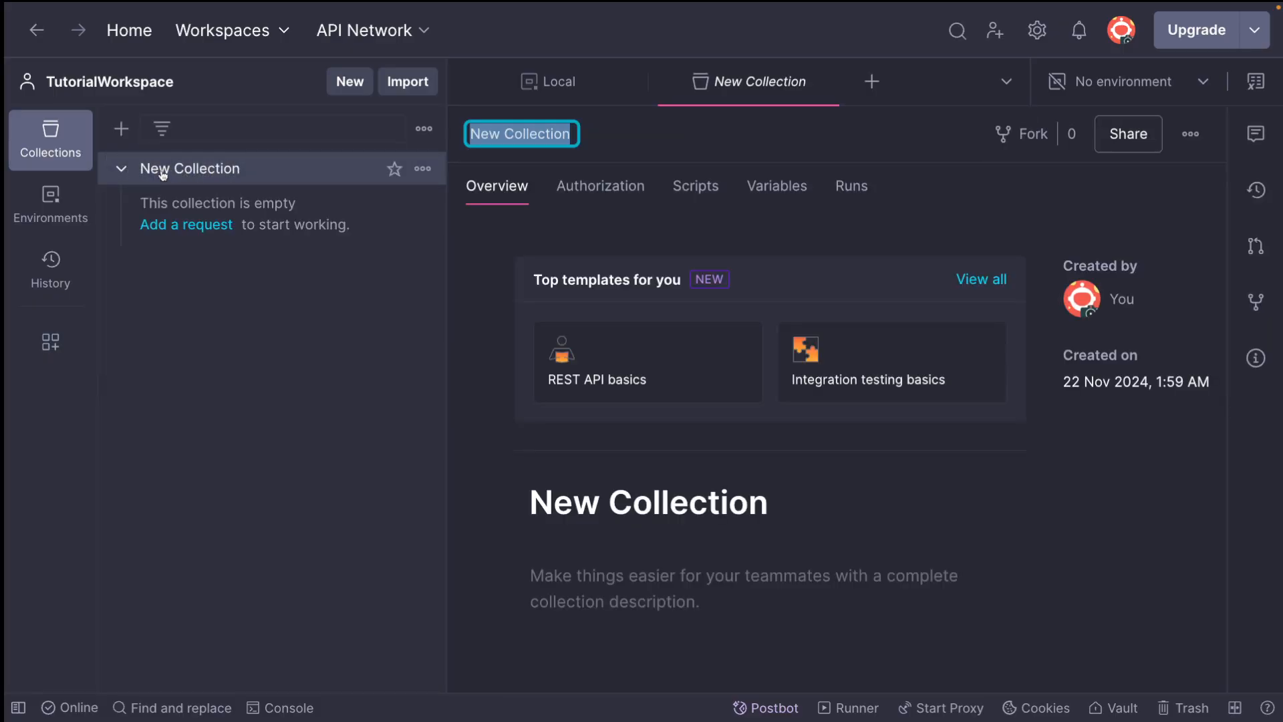
{"action": "type", "text": "Example"}
{"action": "key", "text": "Return"}
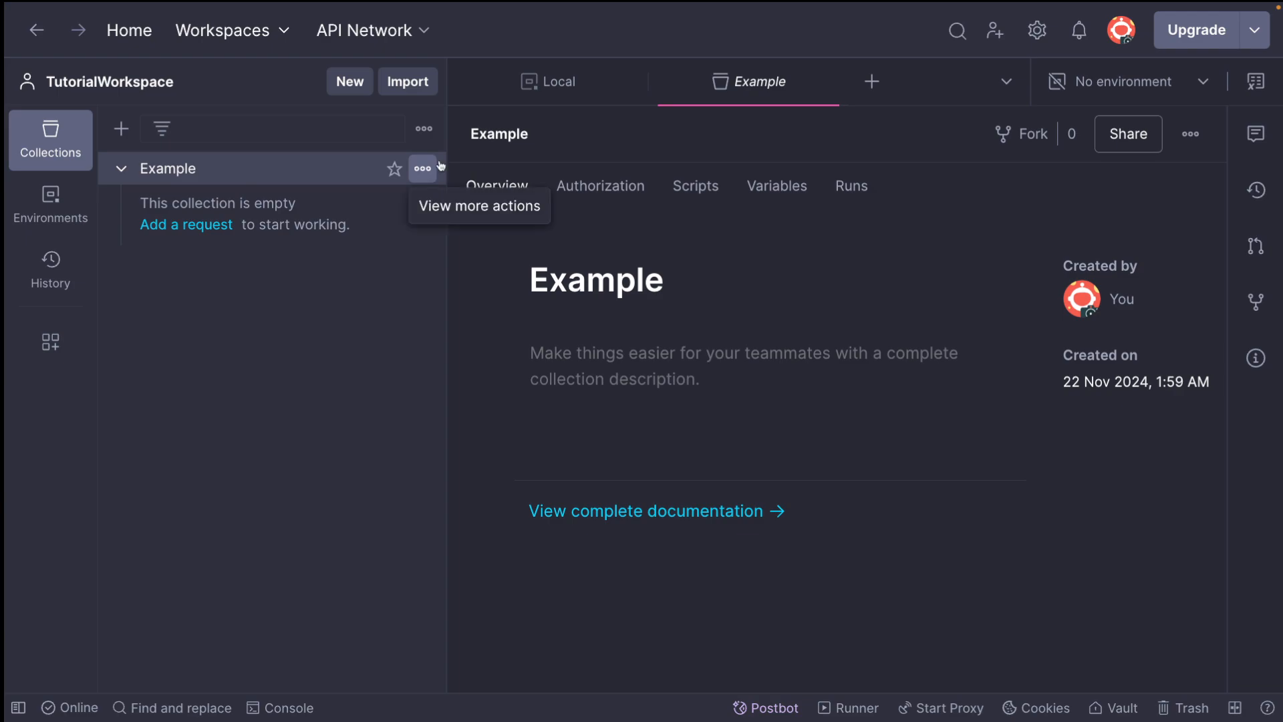
{"action": "left_click", "coordinate": [635, 83]}
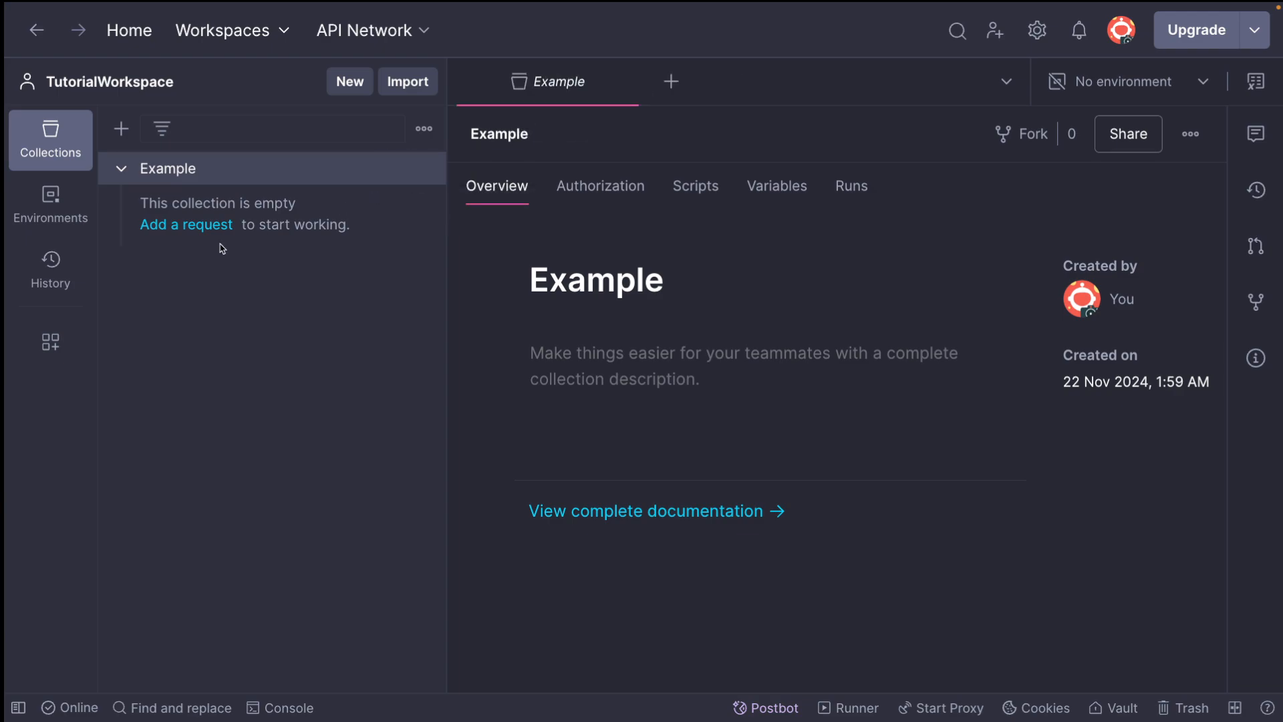
Add a GET request to the Example collection and name it example
{"action": "left_click", "coordinate": [196, 226]}
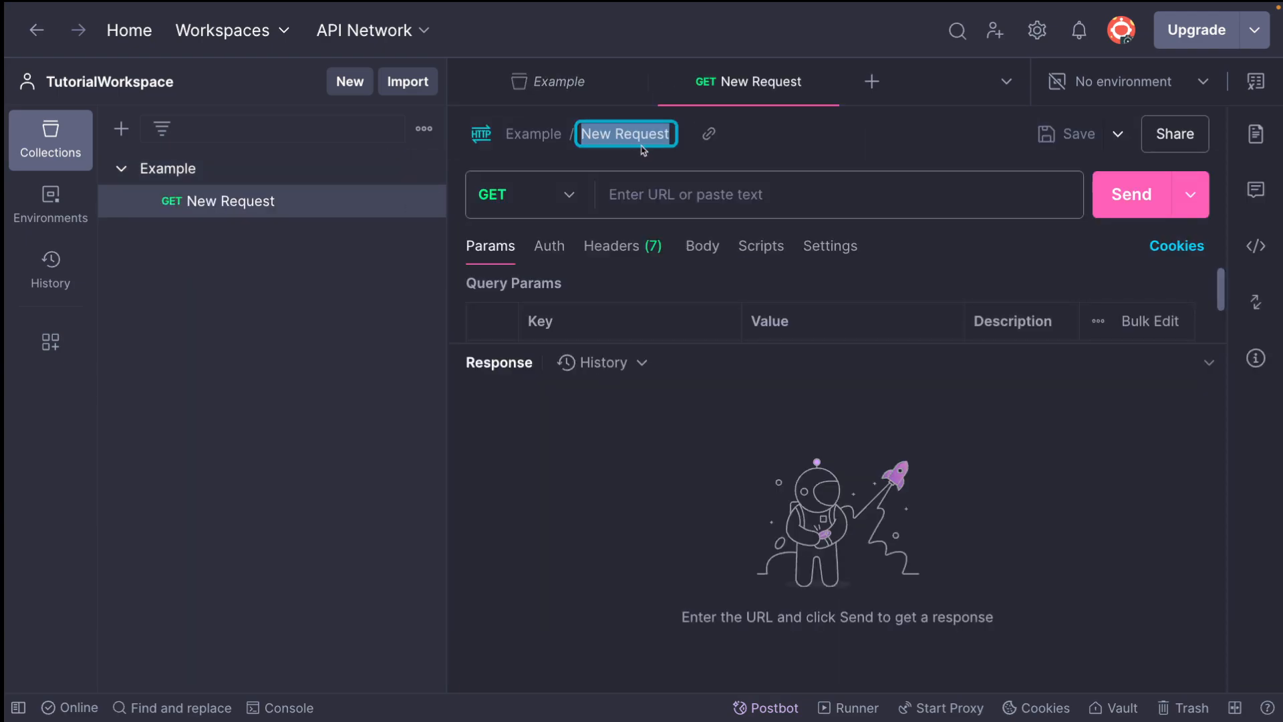
{"action": "key", "text": "BackSpace"}
{"action": "type", "text": "Example"}
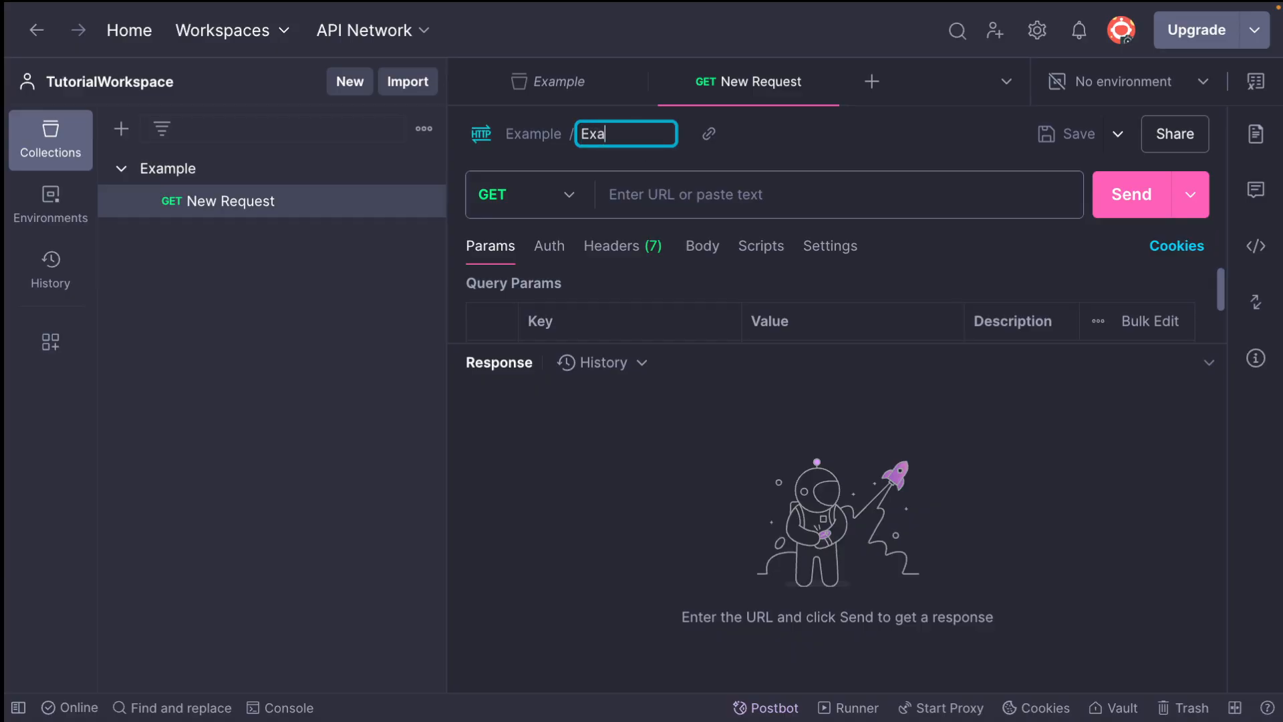
{"action": "key", "text": "ctrl+a"}
{"action": "type", "text": "exmaple"}
{"action": "key", "text": "Return"}
{"action": "left_click", "coordinate": [632, 141]}
{"action": "type", "text": "example"}
{"action": "key", "text": "Return"}
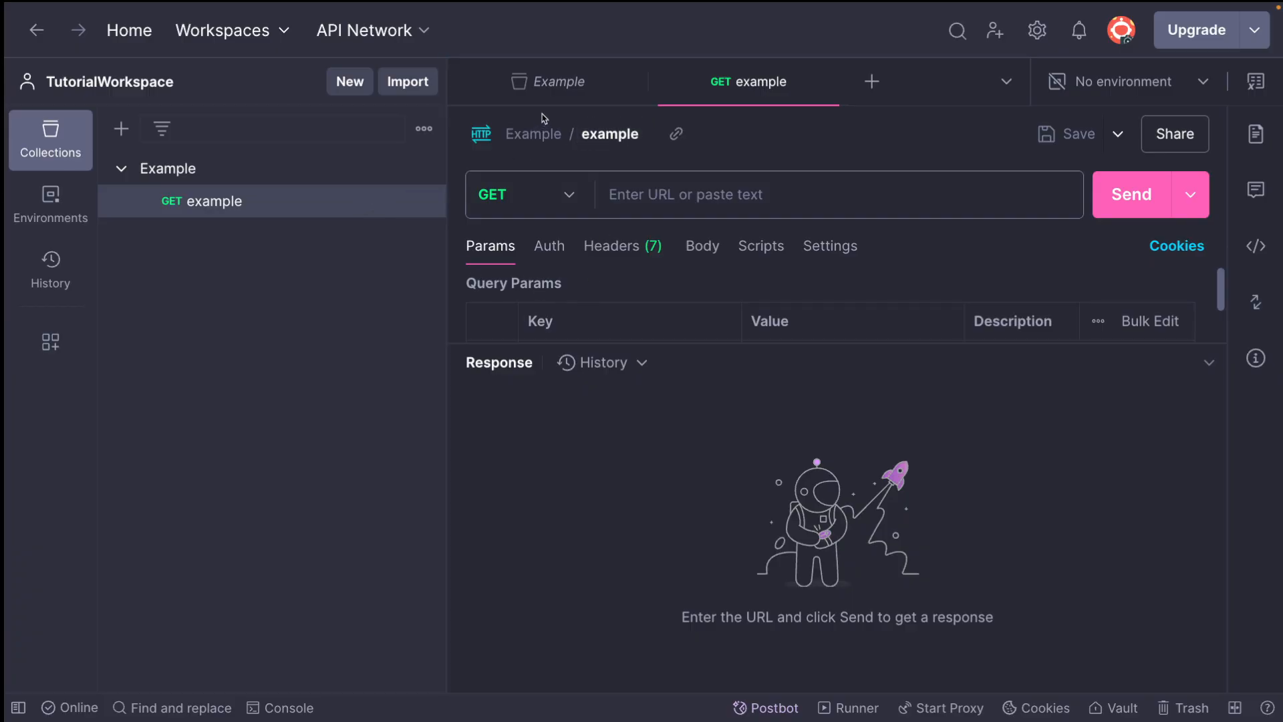
Close the Example collection overview, then review the variables of the Local environment and close it
{"action": "left_click", "coordinate": [544, 81]}
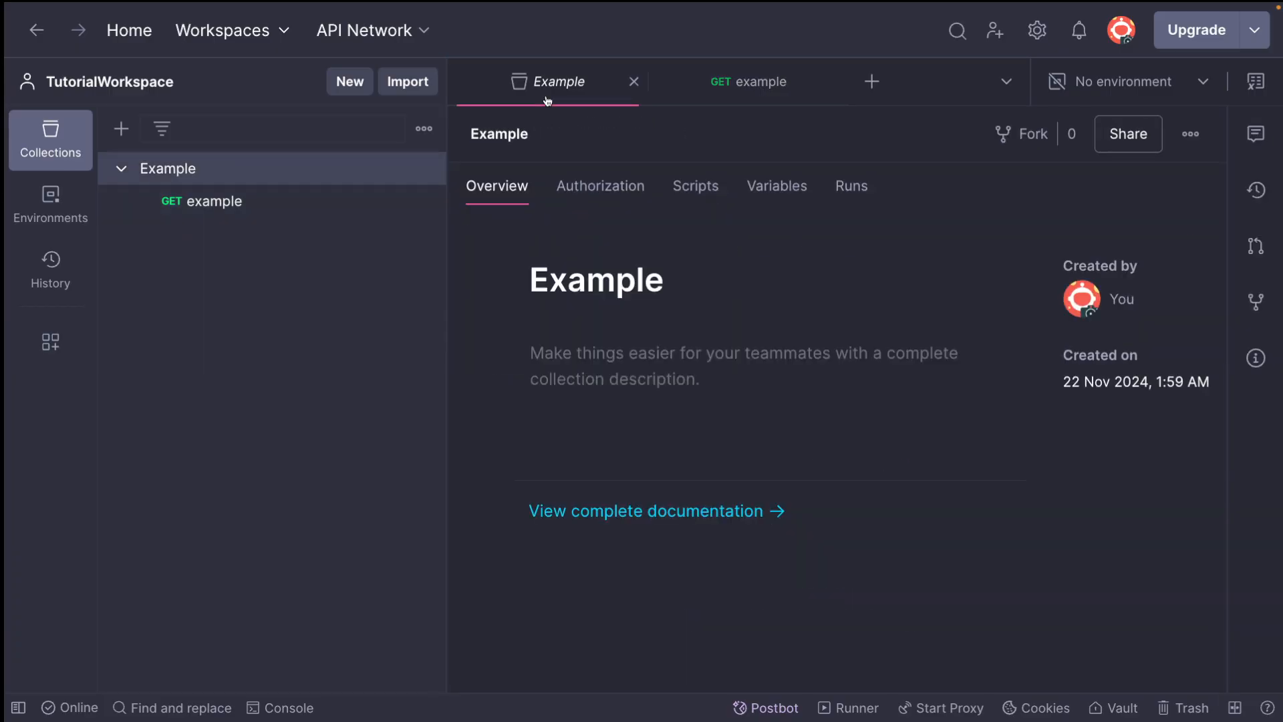
{"action": "left_click", "coordinate": [633, 81]}
{"action": "left_click", "coordinate": [78, 212]}
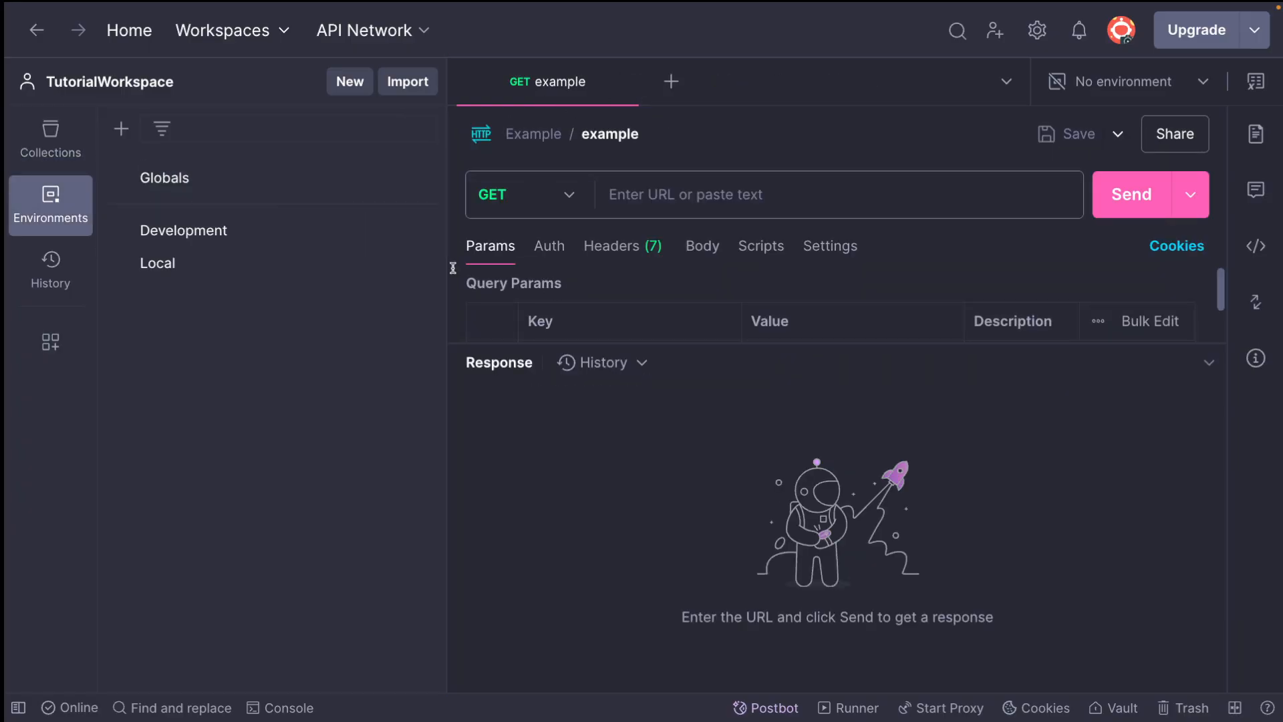
{"action": "left_click", "coordinate": [281, 267]}
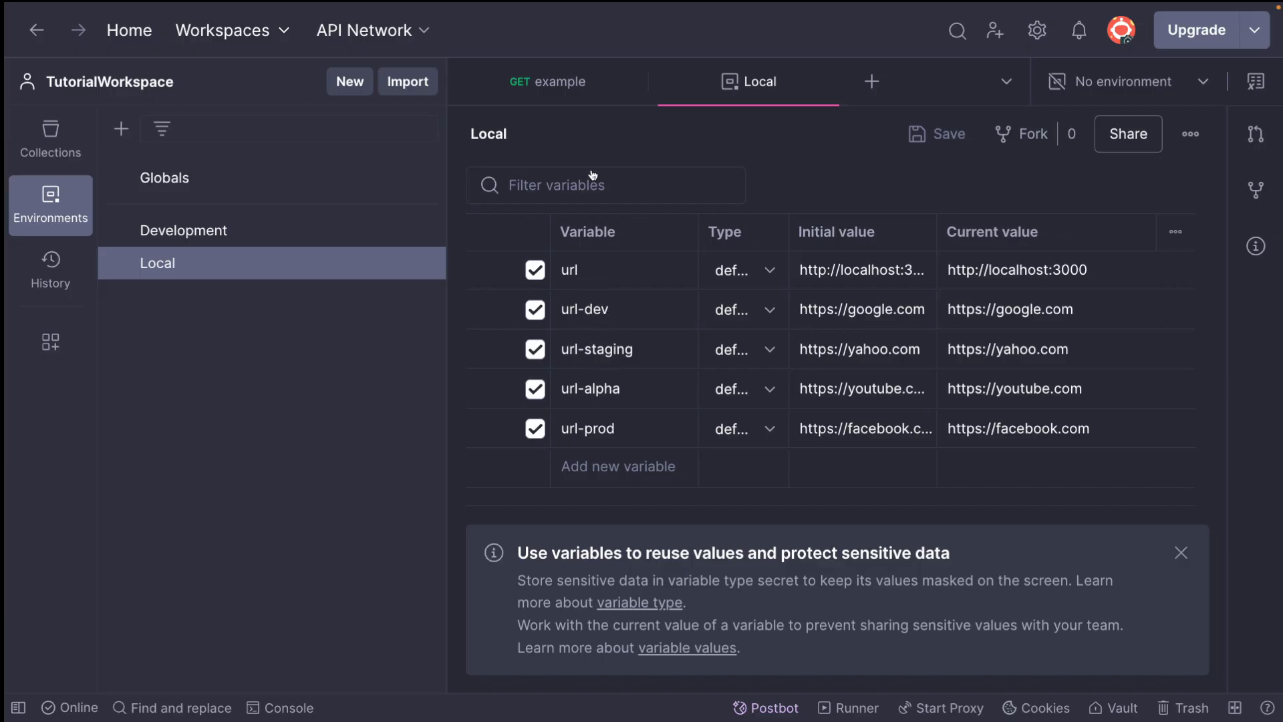
{"action": "left_click", "coordinate": [834, 82]}
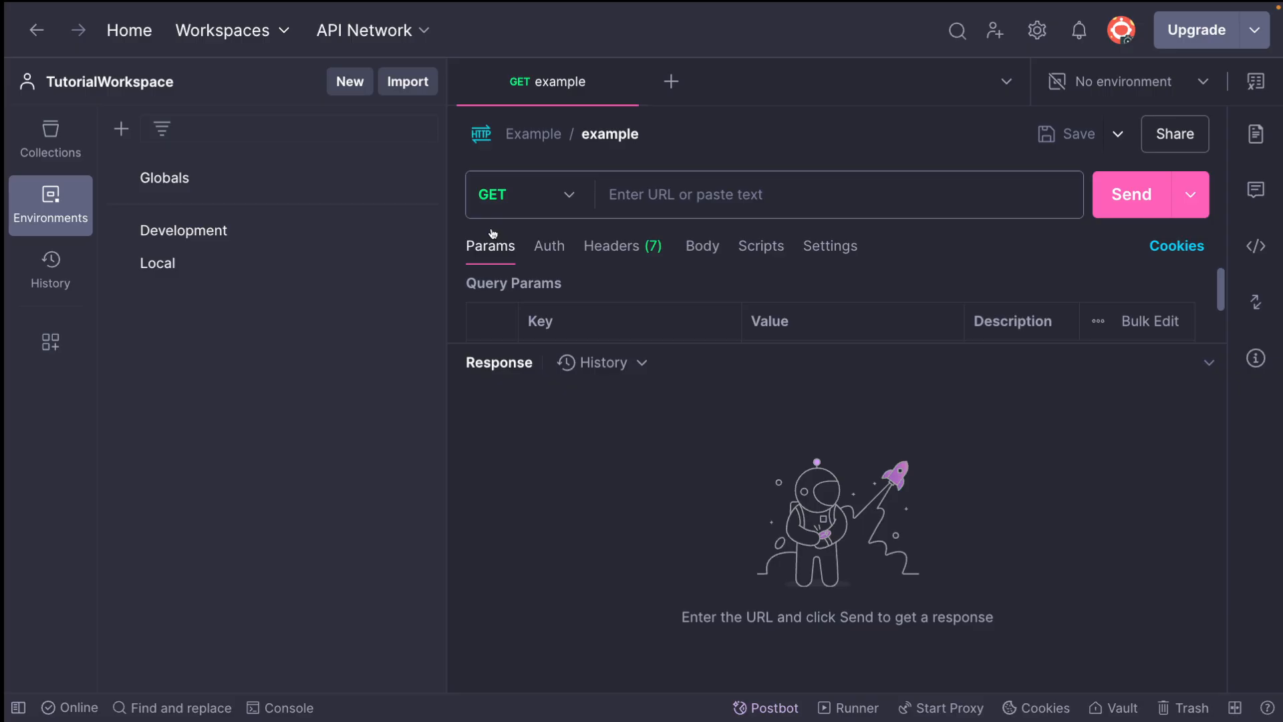
{"action": "left_click", "coordinate": [624, 198]}
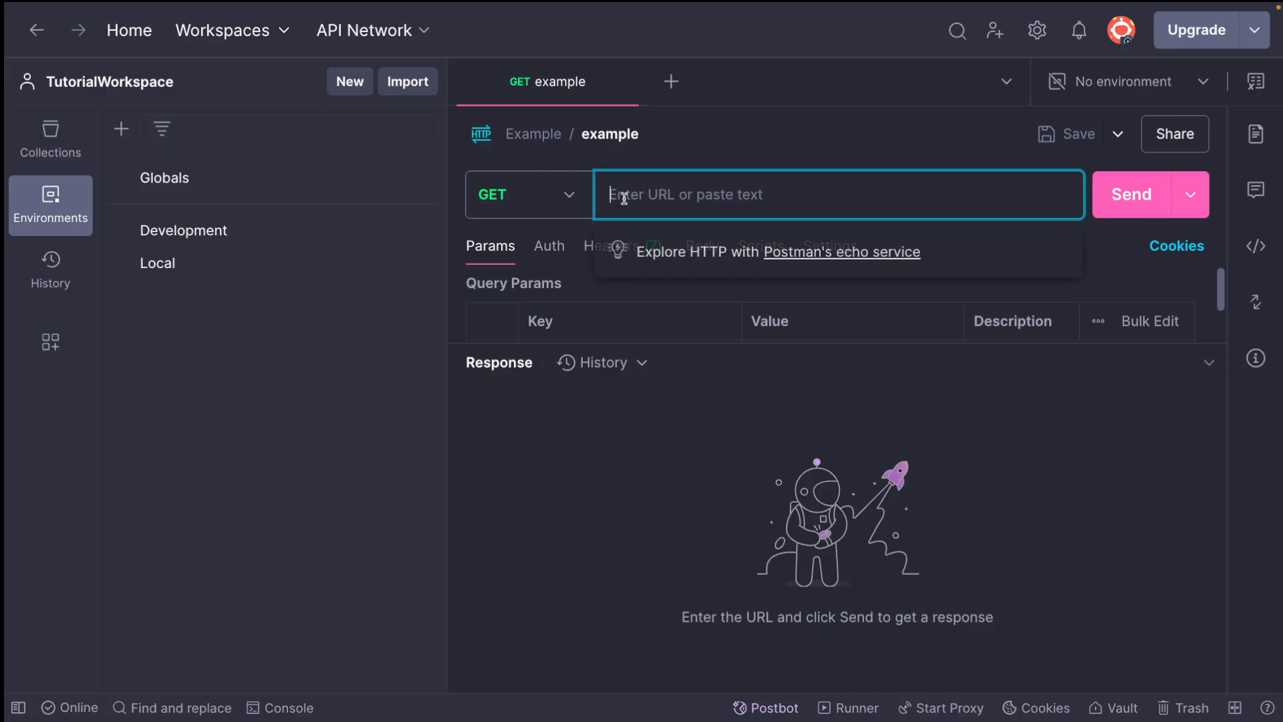
{"action": "type", "text": "PP"}
{"action": "key", "text": "BackSpace"}
{"action": "key", "text": "BackSpace"}
{"action": "type", "text": "{{"}
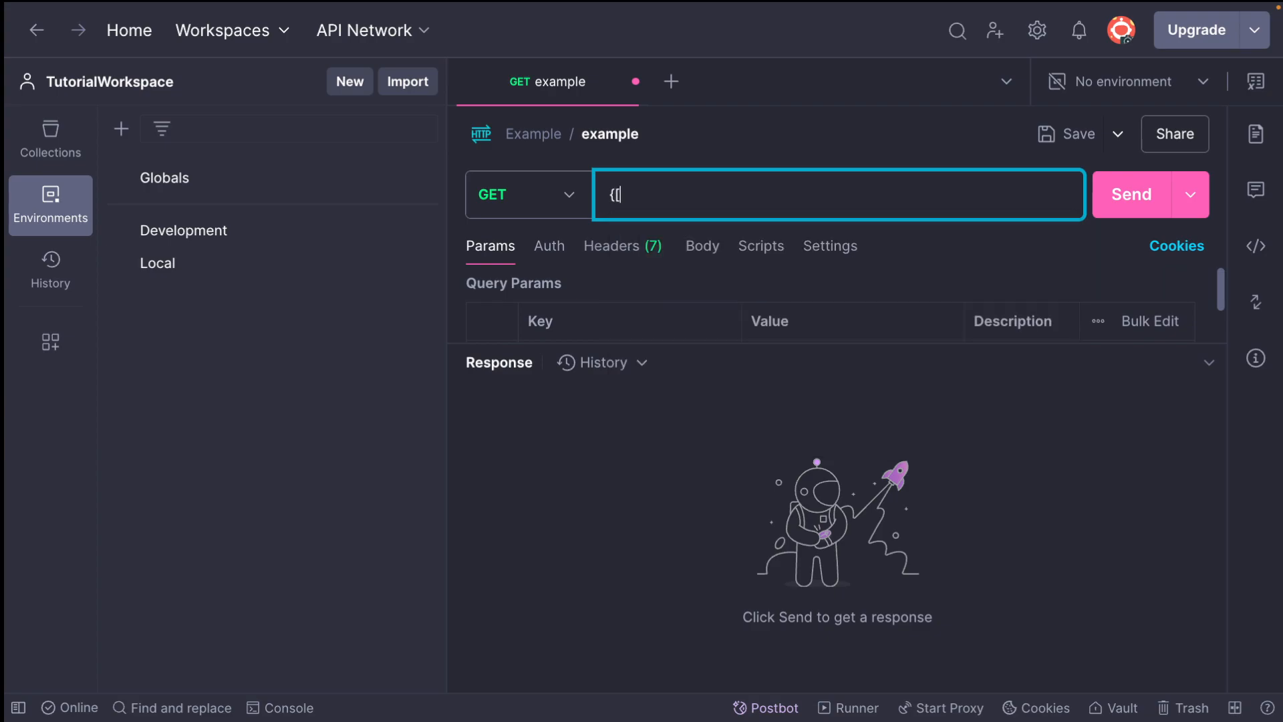
{"action": "type", "text": "ur"}
{"action": "key", "text": "BackSpace"}
{"action": "key", "text": "BackSpace"}
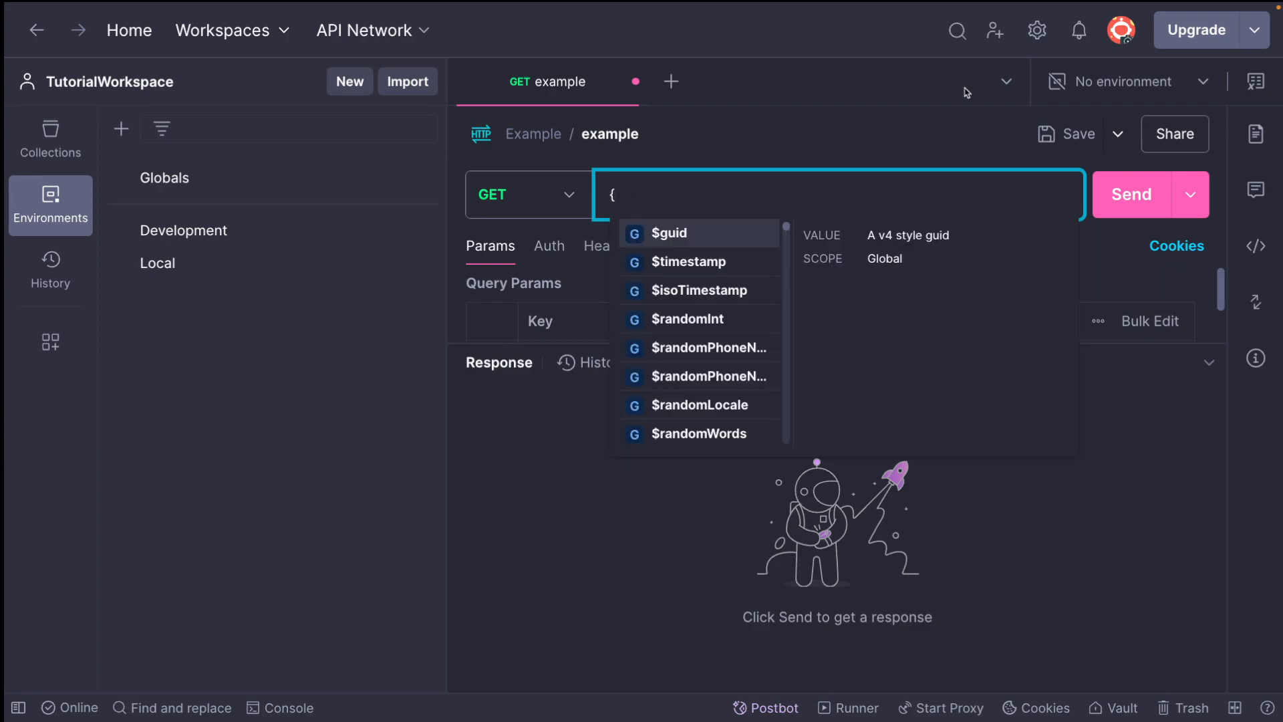
{"action": "key", "text": "BackSpace"}
Make Local the active environment and set the example request's URL to {{url}}/testing
{"action": "left_click", "coordinate": [1069, 84]}
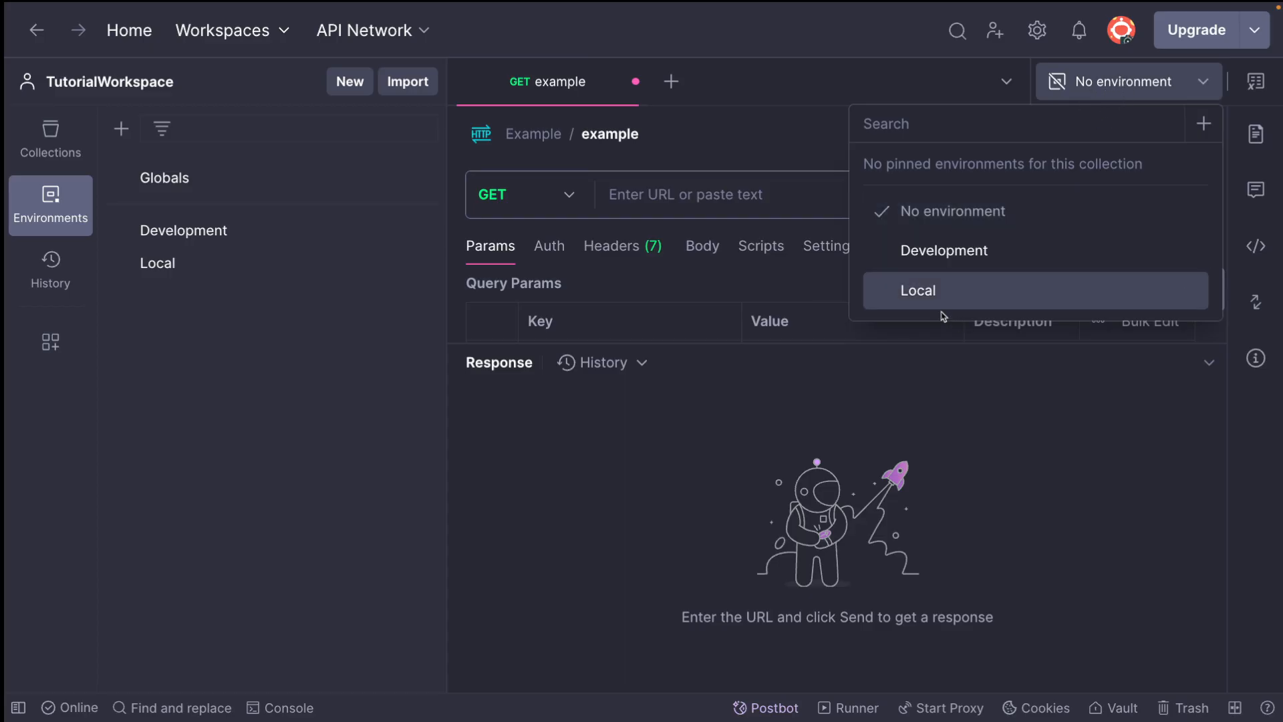
{"action": "left_click", "coordinate": [912, 291]}
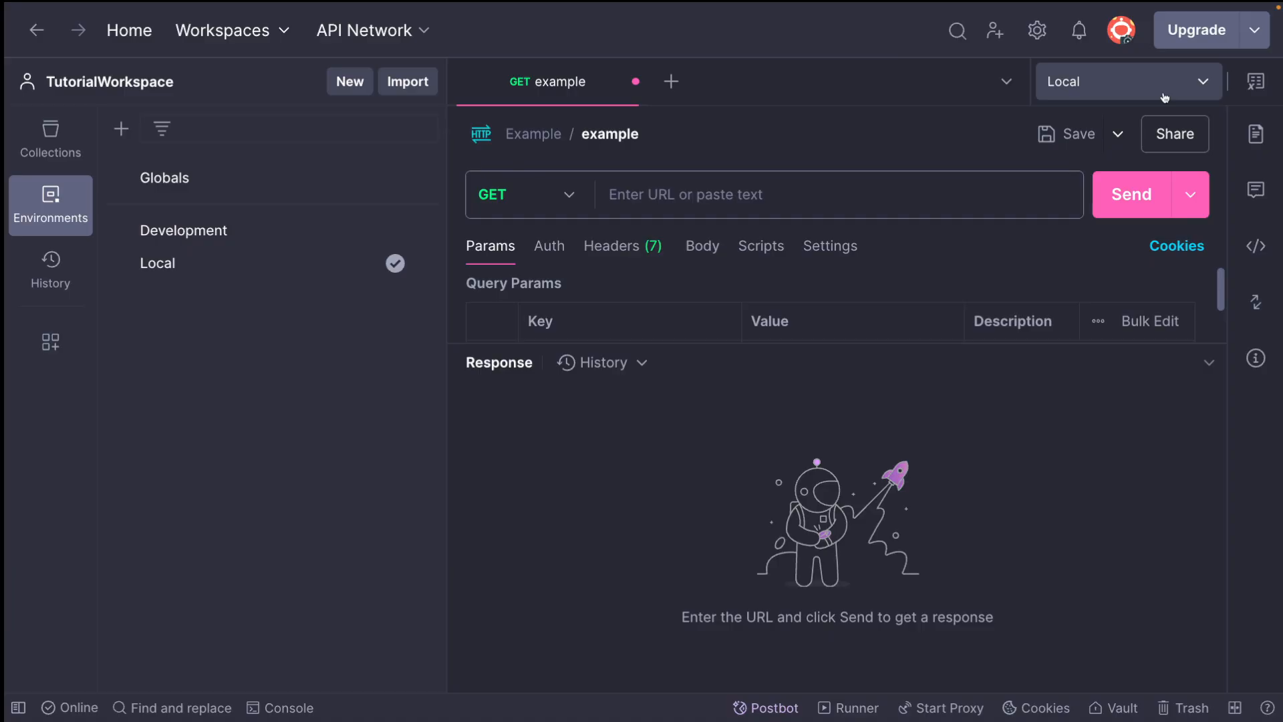
{"action": "left_click", "coordinate": [630, 203]}
{"action": "type", "text": "{{u"}
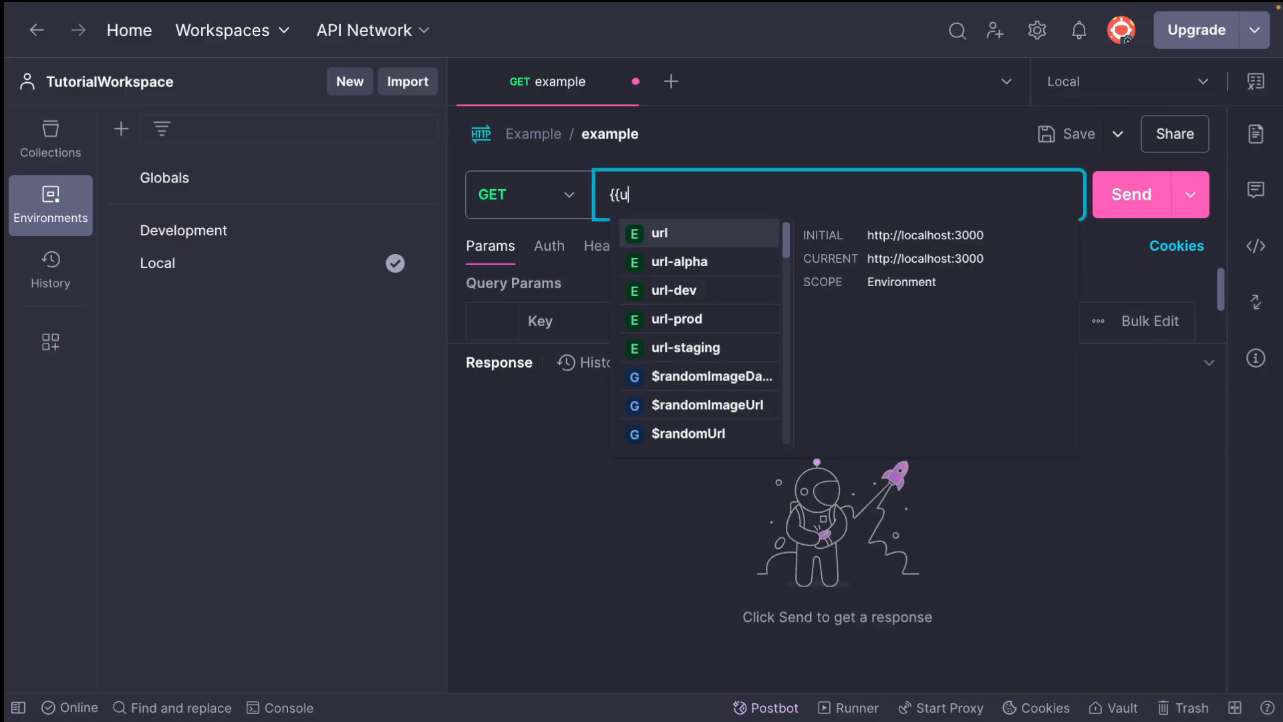
{"action": "left_click", "coordinate": [660, 233]}
{"action": "type", "text": "/testing"}
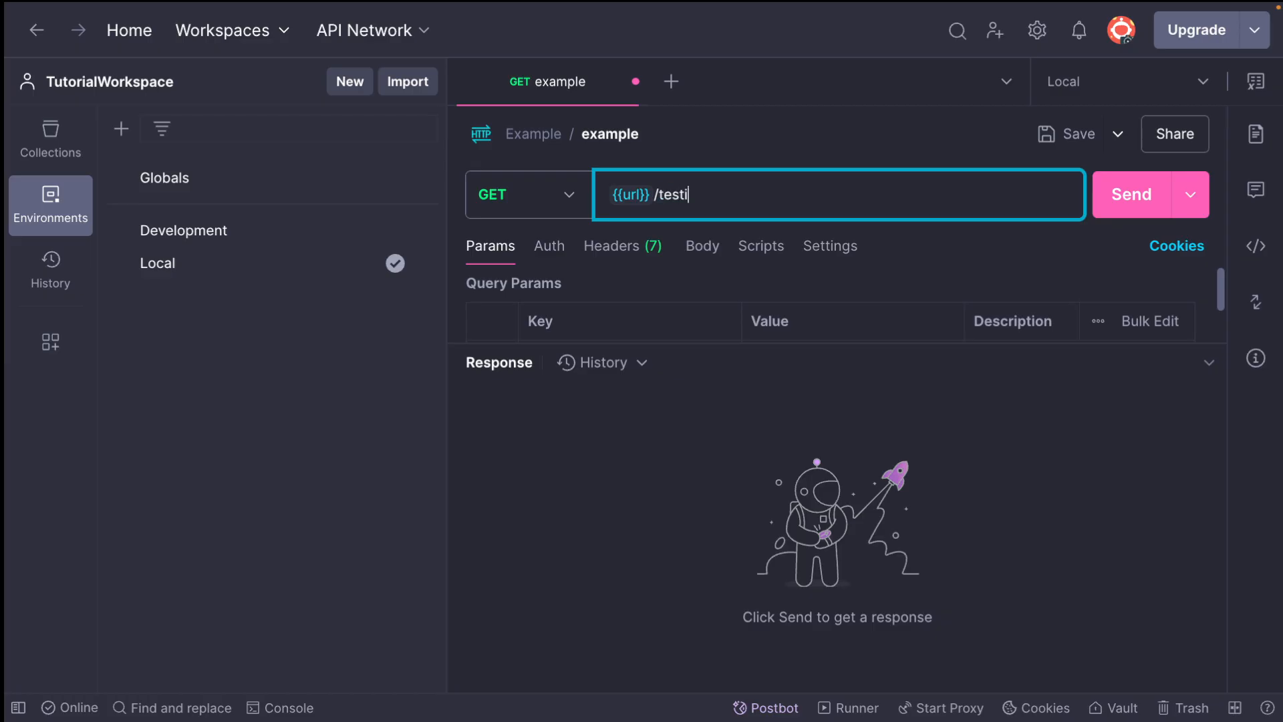
{"action": "double_click", "coordinate": [681, 194]}
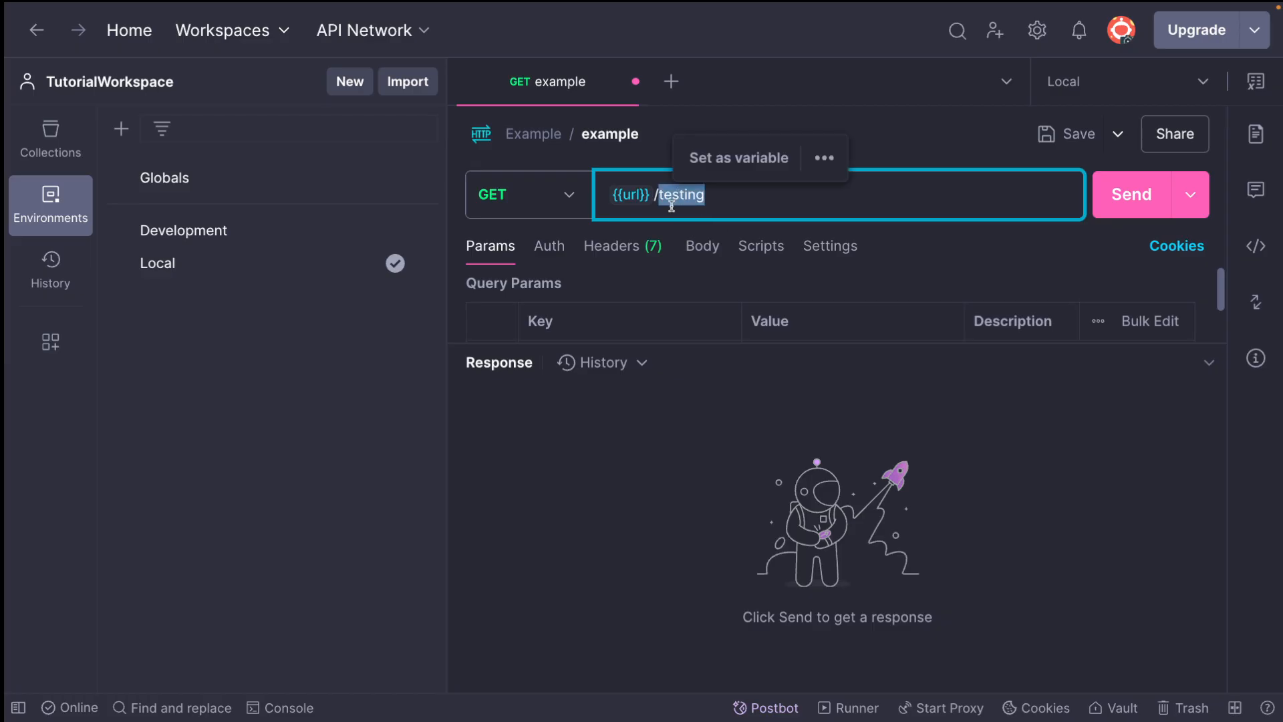
Send the example request and inspect the address resolved in its cURL code snippet
{"action": "left_click", "coordinate": [1101, 202]}
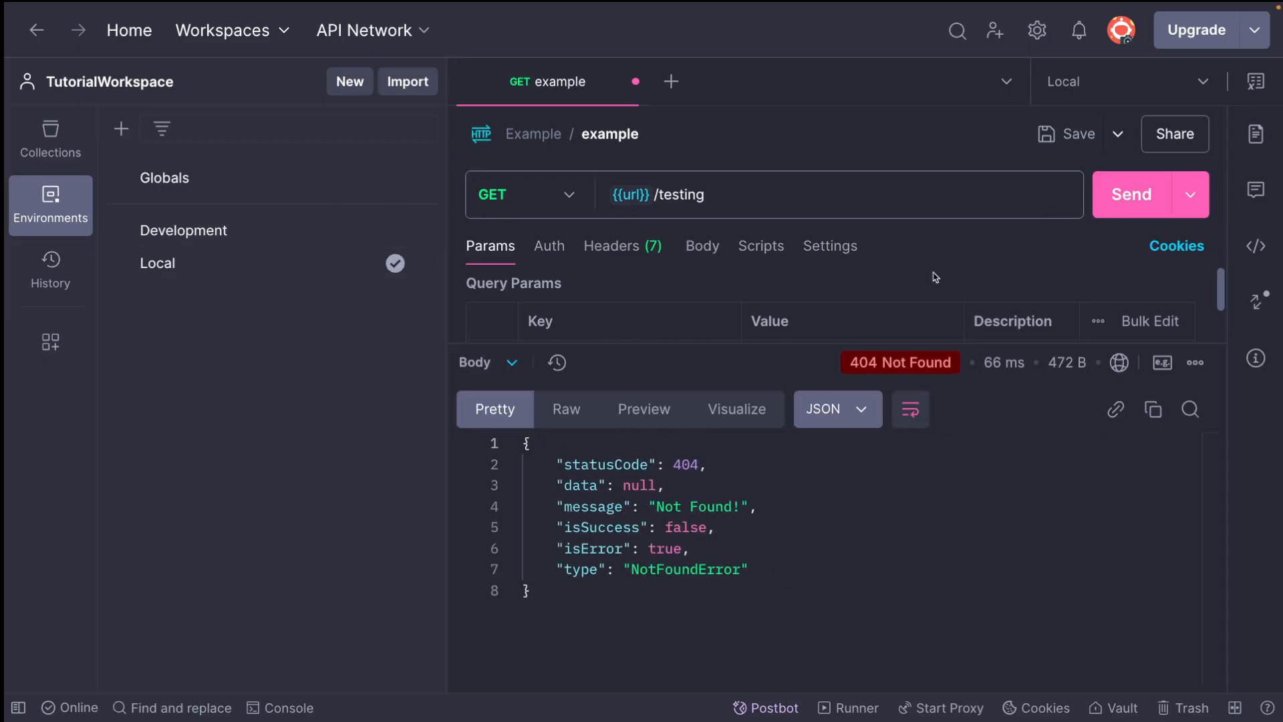
{"action": "left_click", "coordinate": [1255, 133]}
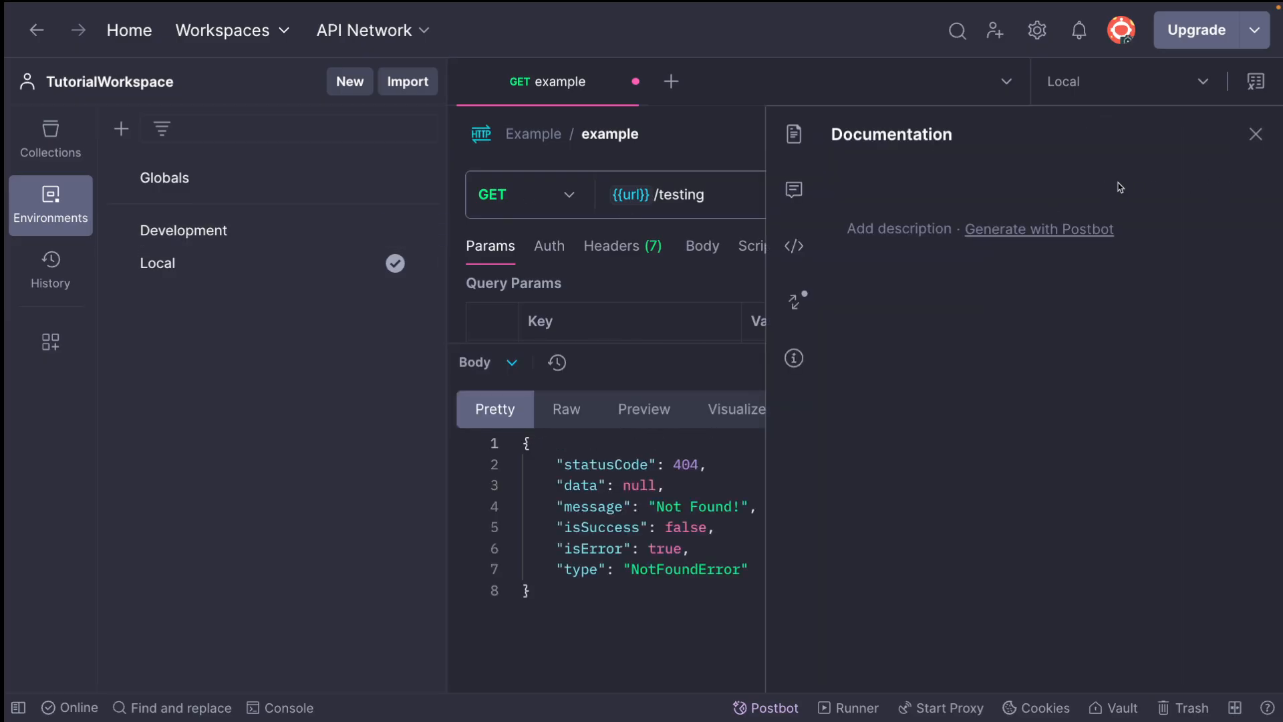
{"action": "left_click", "coordinate": [1256, 134]}
{"action": "left_click", "coordinate": [1254, 186]}
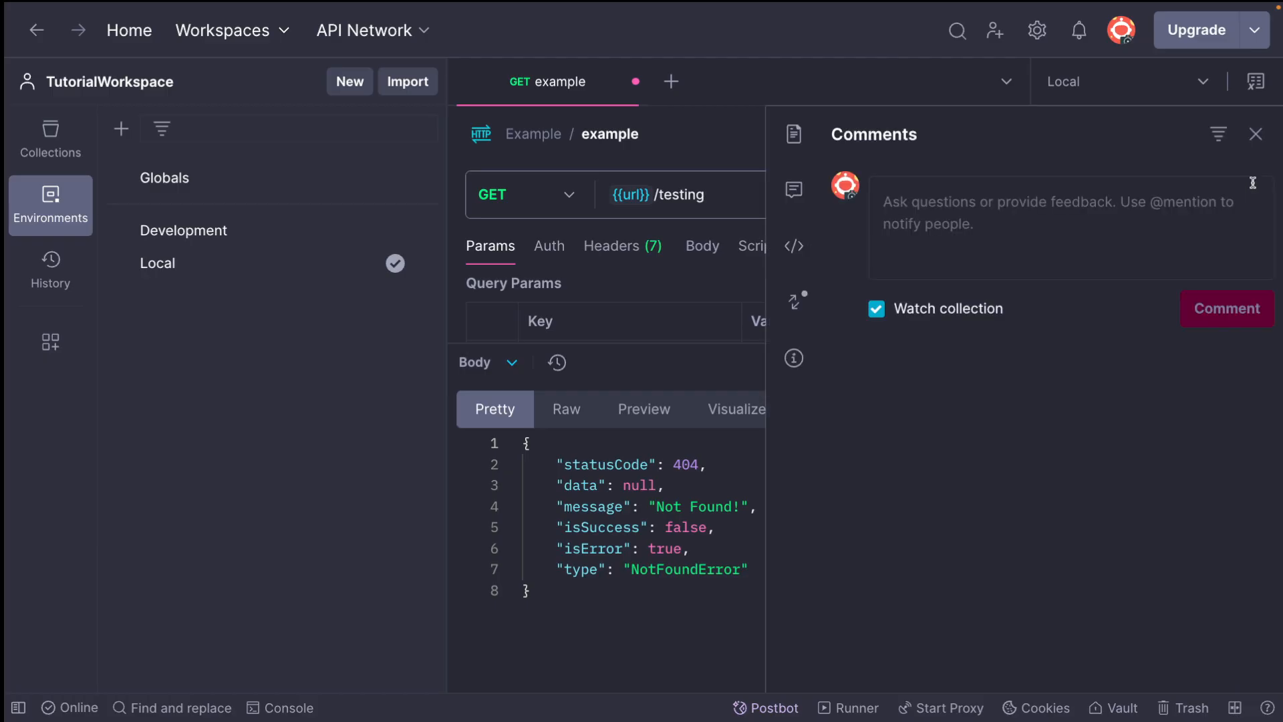
{"action": "left_click", "coordinate": [1255, 134]}
{"action": "left_click", "coordinate": [1254, 240]}
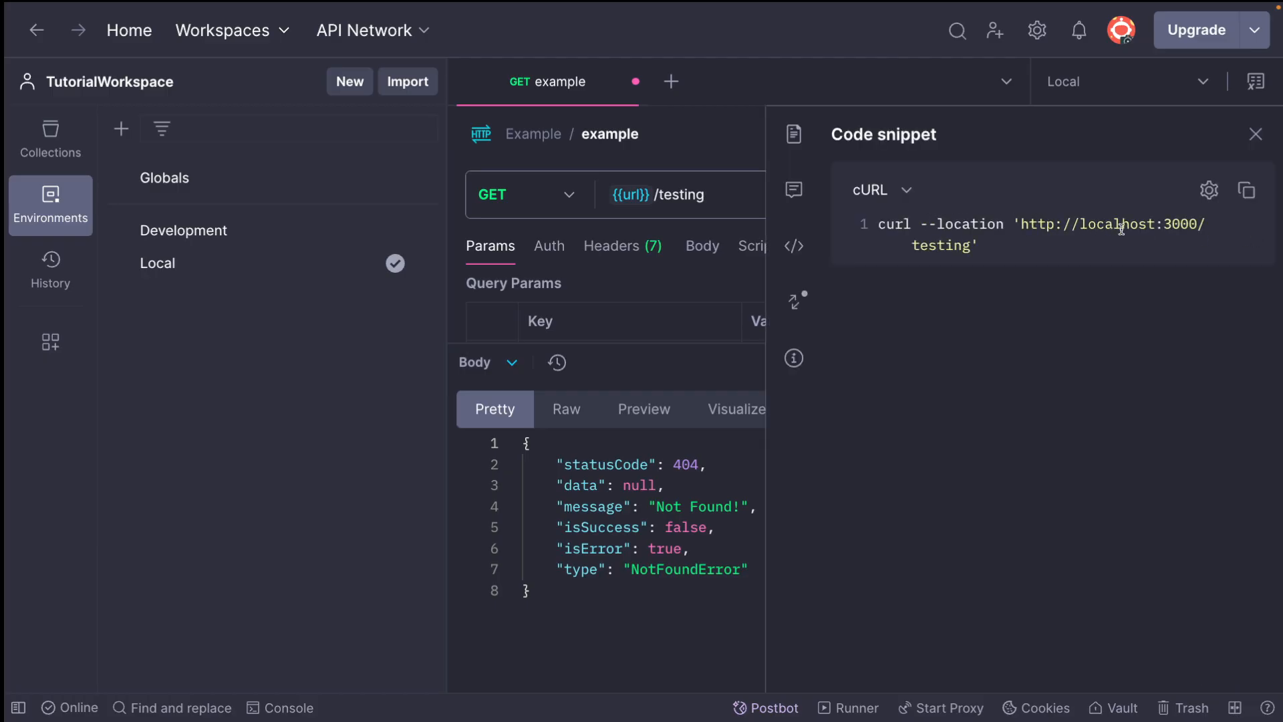
{"action": "left_click", "coordinate": [1255, 134]}
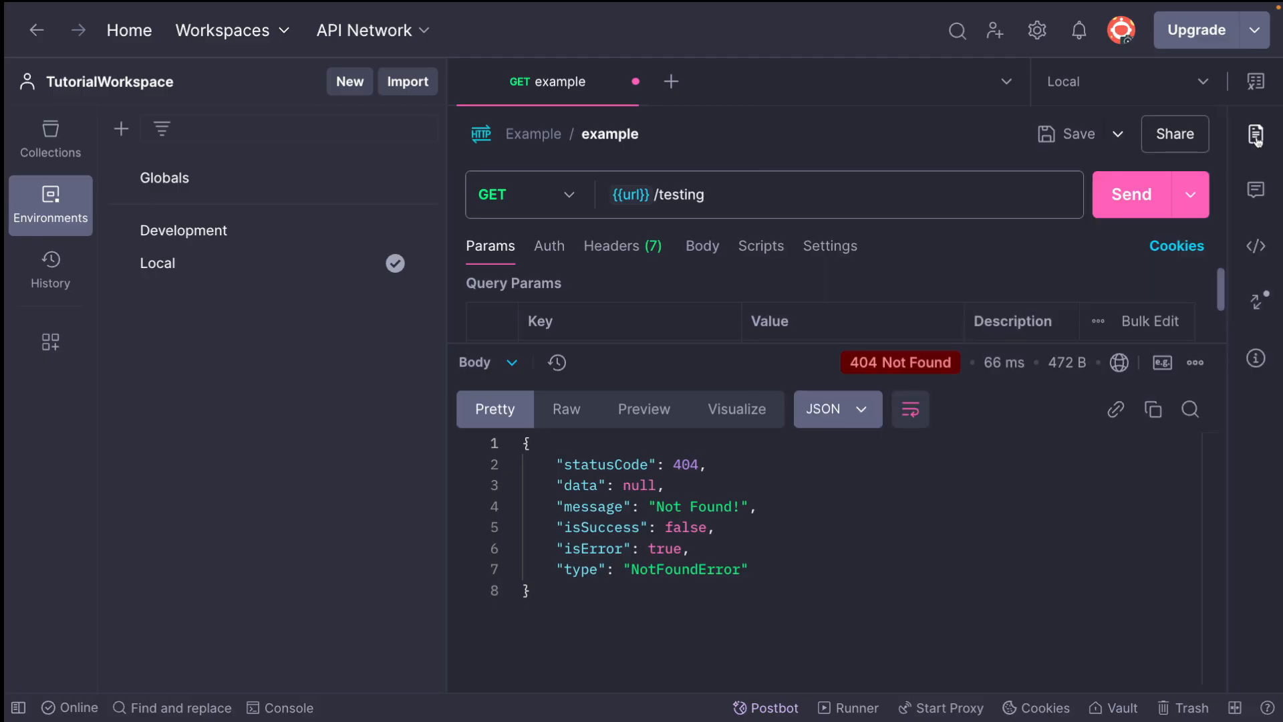
Change the variable in the request's URL to url-dev, giving {{url-dev}}/testing
{"action": "left_click", "coordinate": [646, 200]}
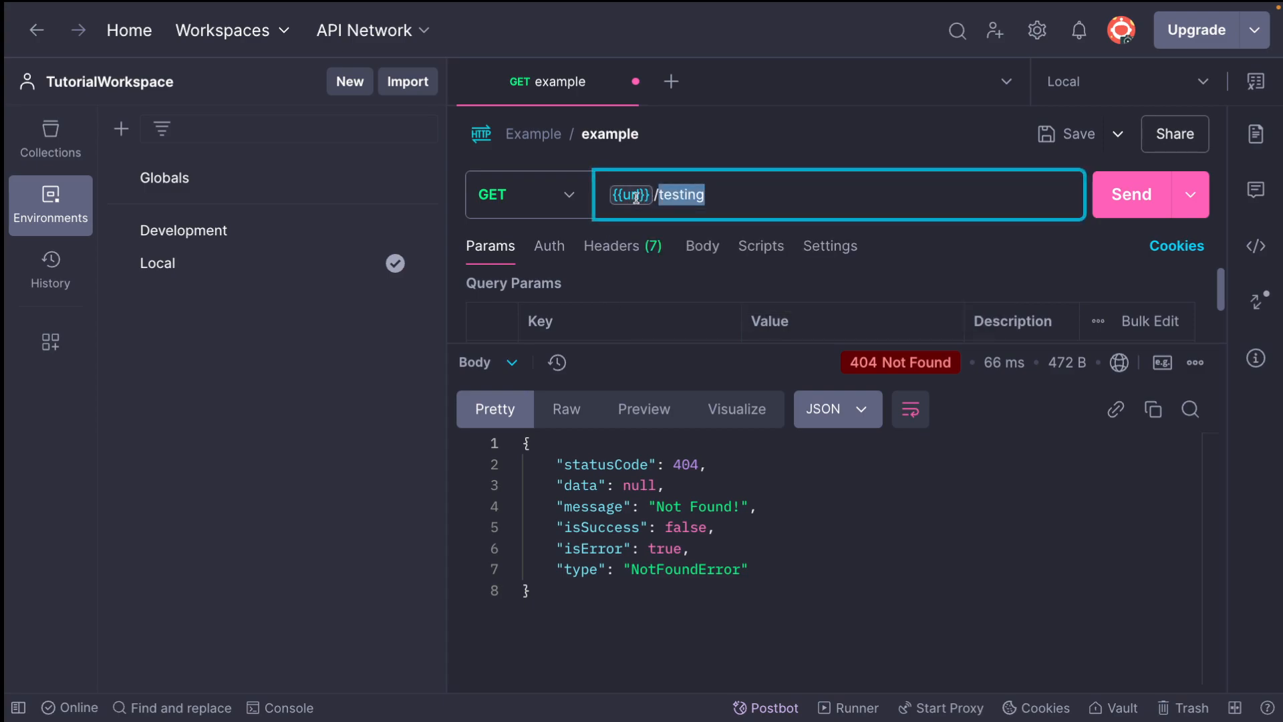
{"action": "double_click", "coordinate": [629, 197]}
{"action": "key", "text": "Right"}
{"action": "type", "text": "-dev"}
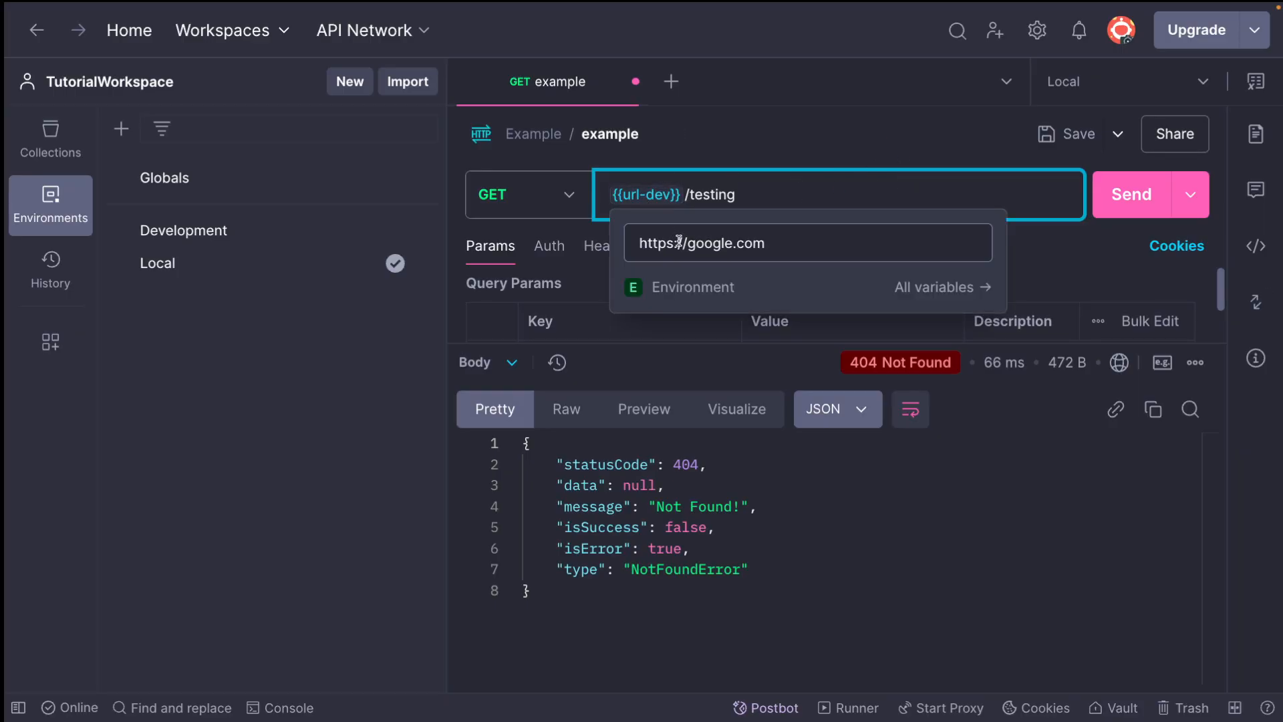
Send the request with the url-dev variable and check the resolved address in the cURL code snippet
{"action": "left_click", "coordinate": [1129, 195]}
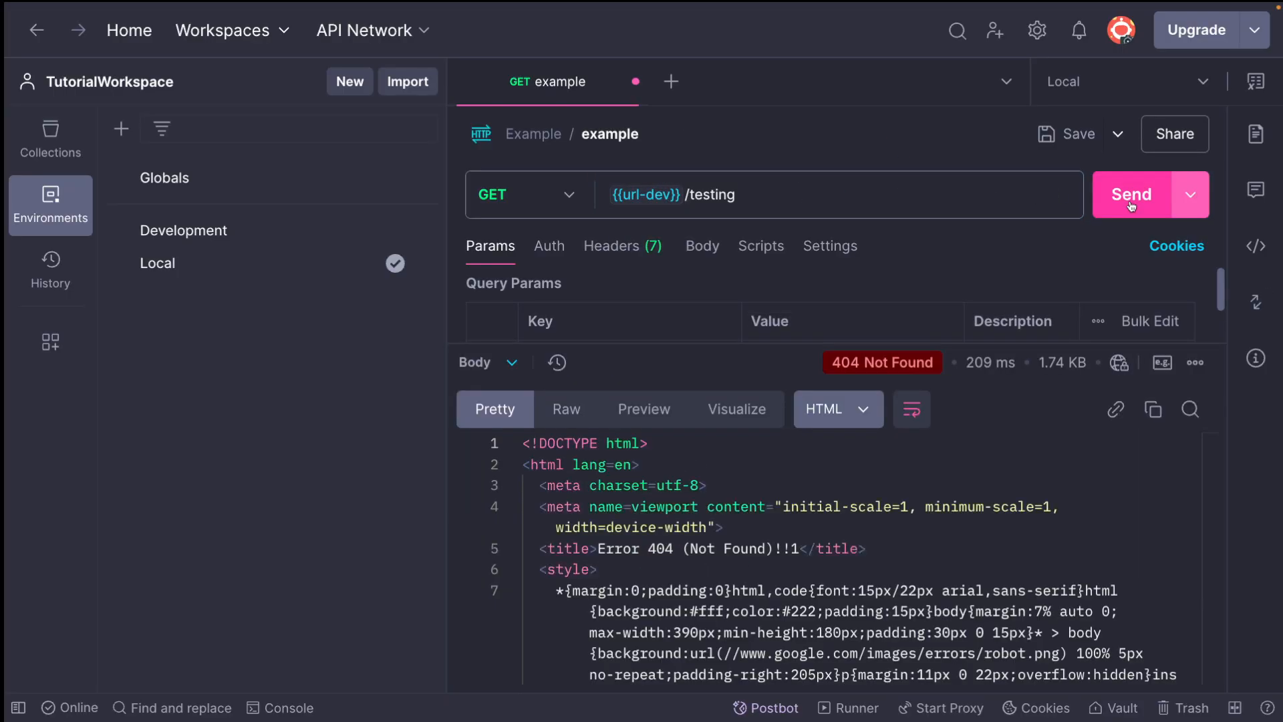
{"action": "left_click", "coordinate": [1256, 246]}
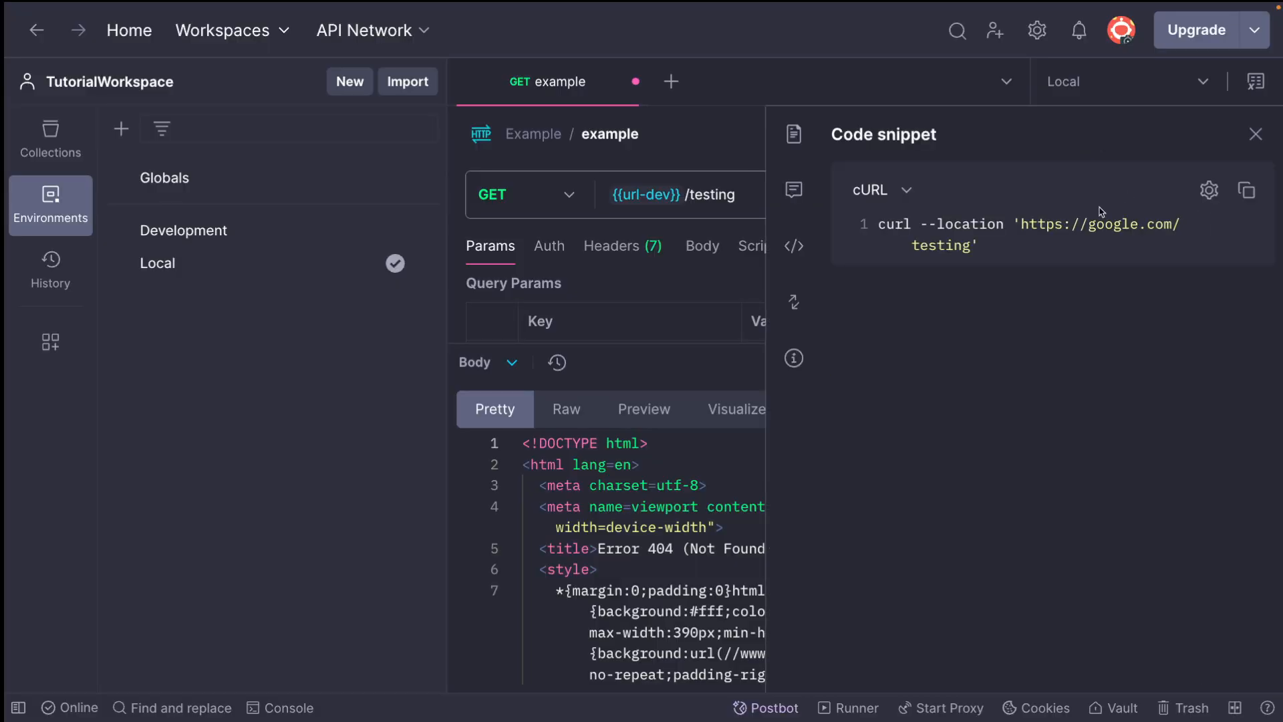
{"action": "left_click", "coordinate": [1256, 134]}
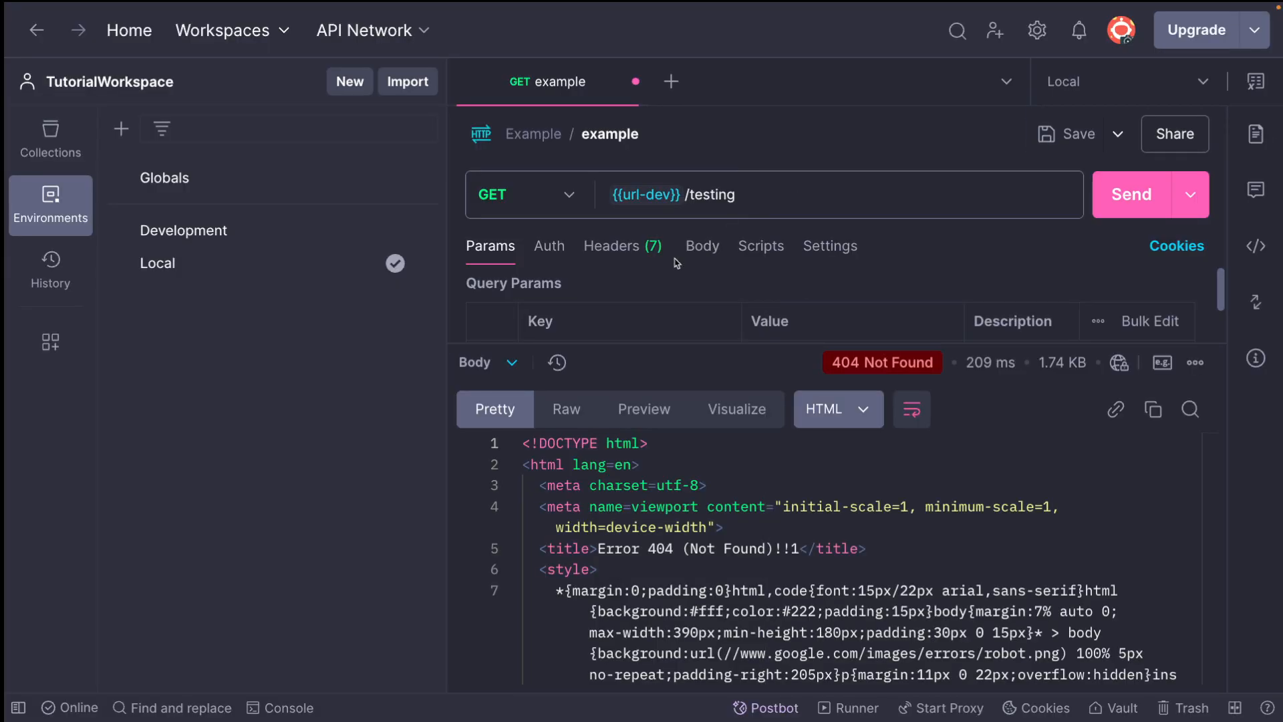
Change the request's URL back to {{url}}/testing and save the request
{"action": "double_click", "coordinate": [660, 199]}
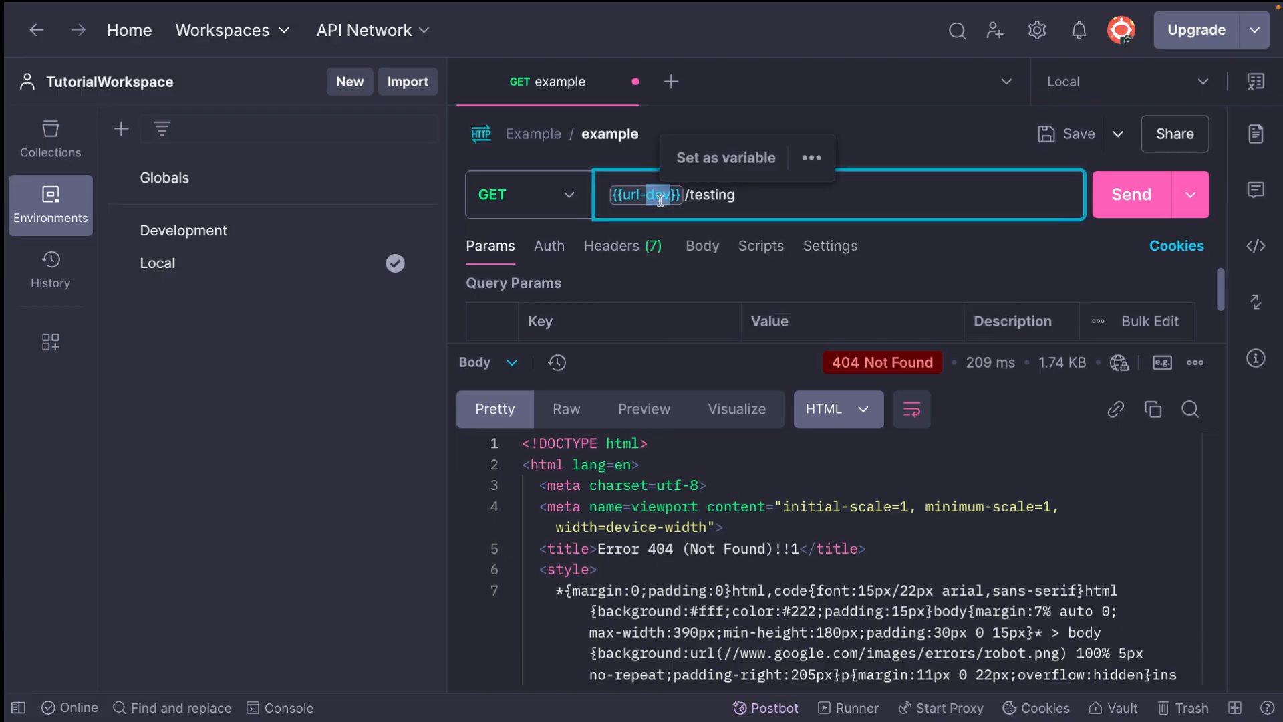
{"action": "key", "text": "BackSpace"}
{"action": "key", "text": "BackSpace"}
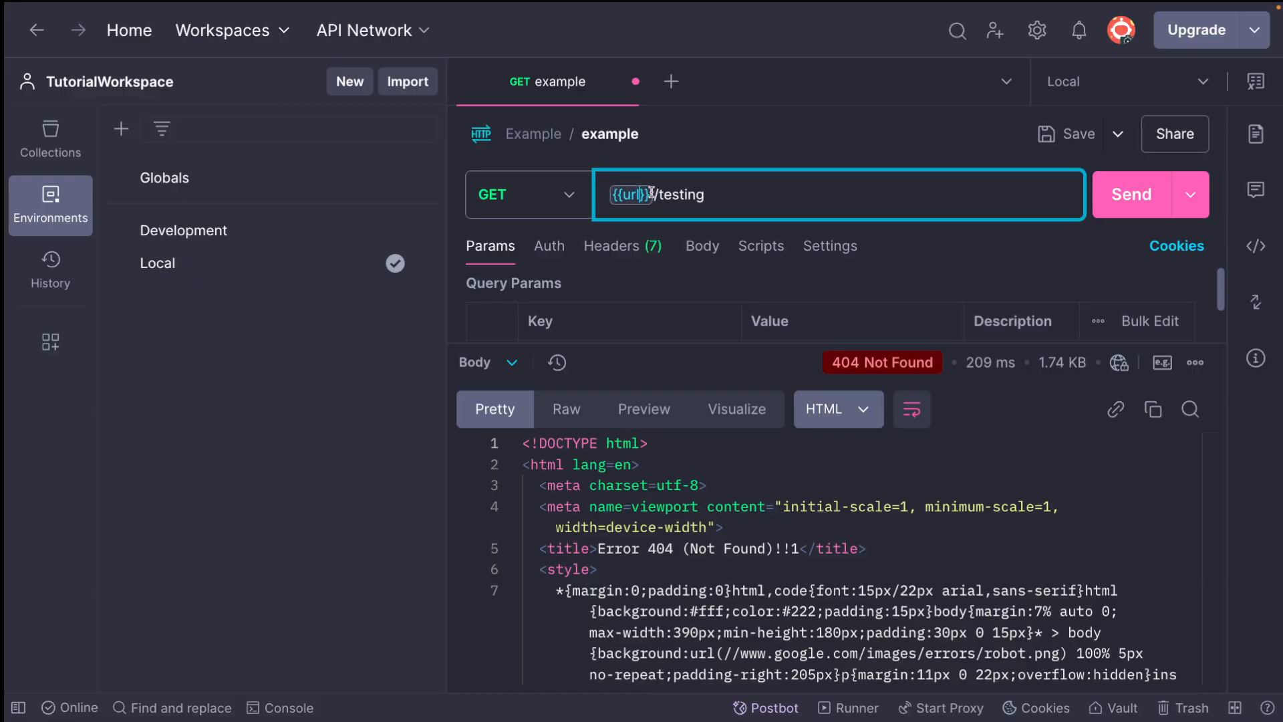
{"action": "key", "text": "ctrl+s"}
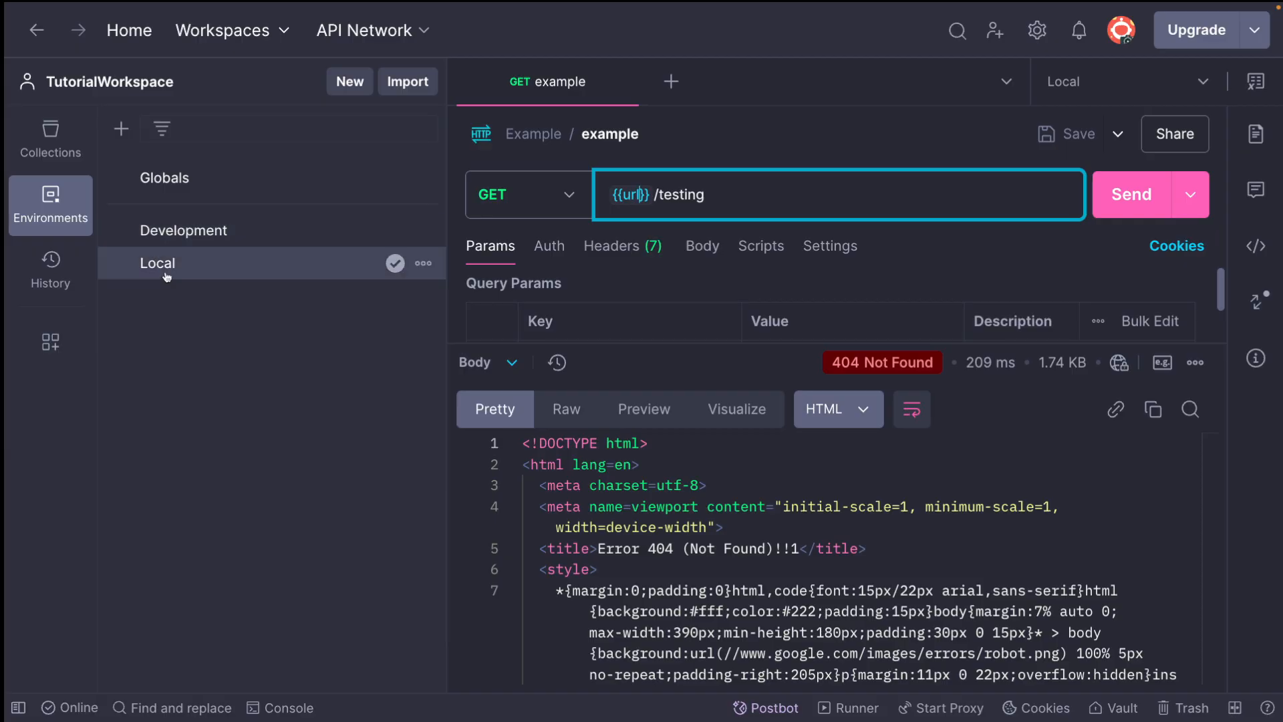
Disable the url-dev, url-staging, url-alpha and url-prod variables in the Local environment
{"action": "left_click", "coordinate": [171, 268]}
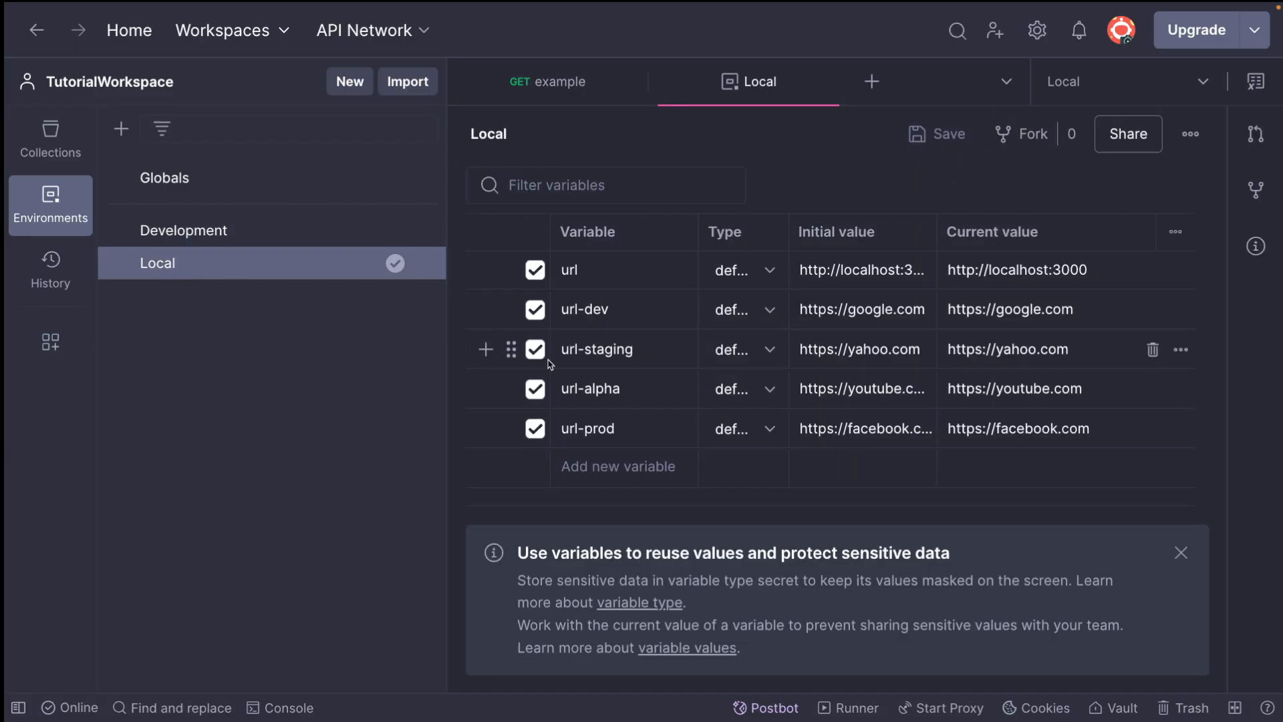
{"action": "left_click", "coordinate": [535, 311]}
{"action": "left_click", "coordinate": [535, 349]}
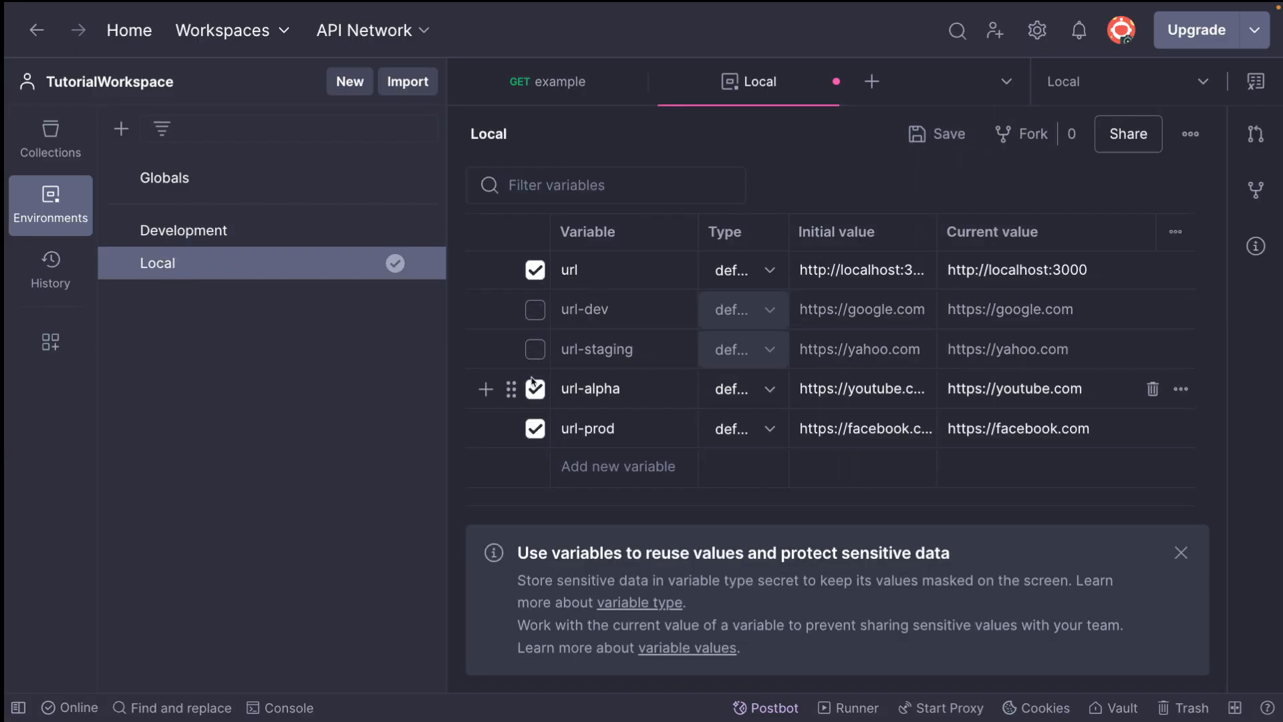
{"action": "left_click", "coordinate": [535, 388]}
{"action": "left_click", "coordinate": [535, 429]}
{"action": "double_click", "coordinate": [581, 310]}
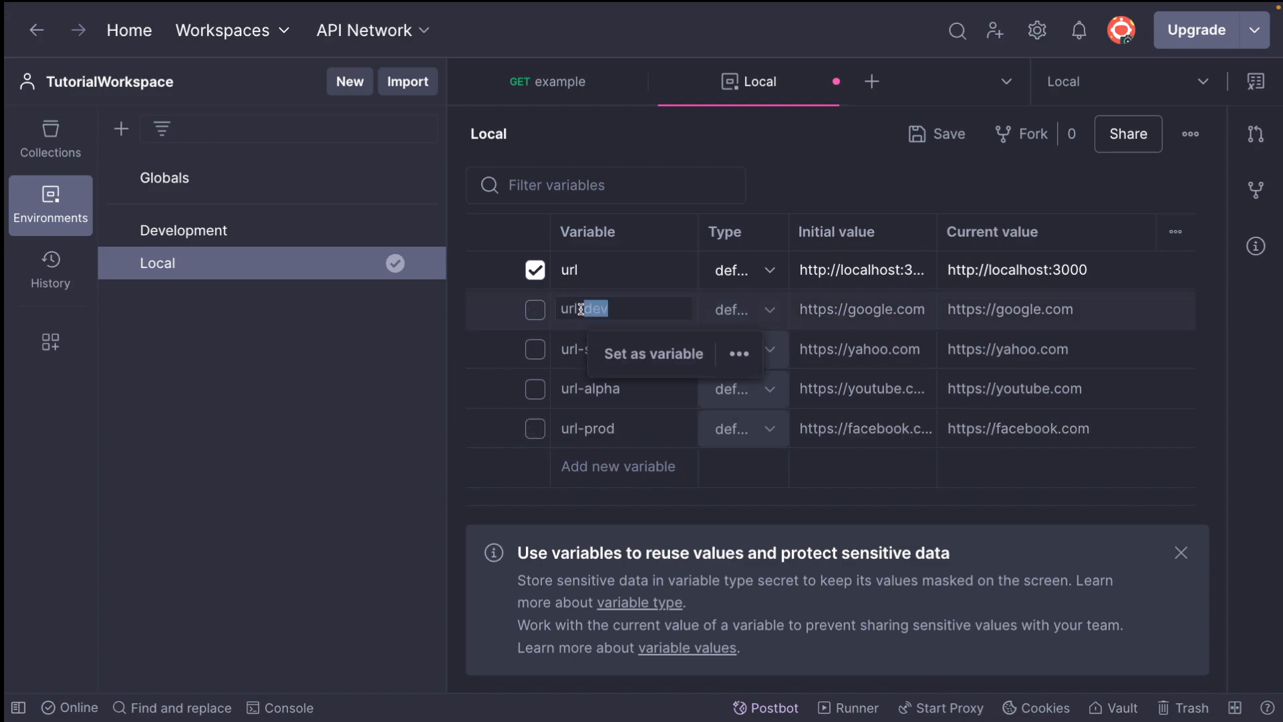
{"action": "left_click", "coordinate": [180, 232]}
{"action": "left_click", "coordinate": [600, 270]}
{"action": "type", "text": "url"}
{"action": "left_click", "coordinate": [836, 267]}
{"action": "type", "text": "httsP;;"}
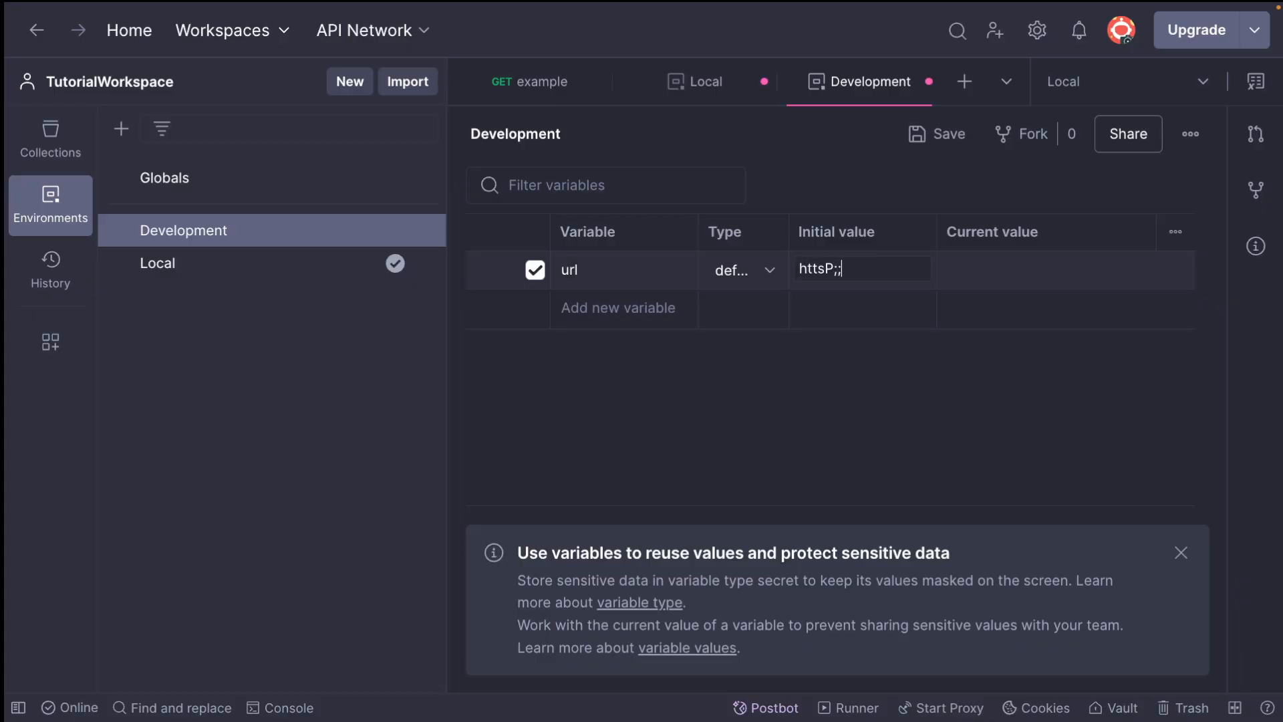
{"action": "key", "text": "BackSpace"}
{"action": "key", "text": "BackSpace"}
{"action": "key", "text": "BackSpace"}
{"action": "key", "text": "BackSpace"}
{"action": "type", "text": "ps://google.com"}
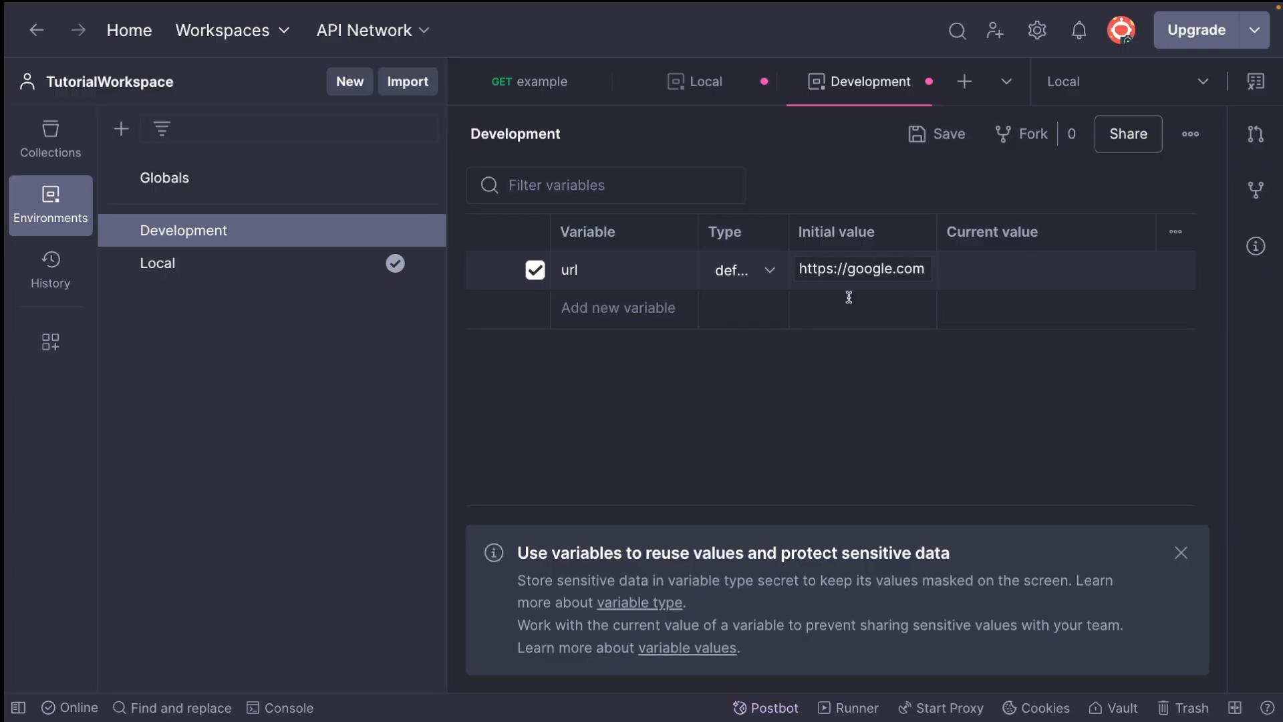
{"action": "left_click", "coordinate": [860, 403]}
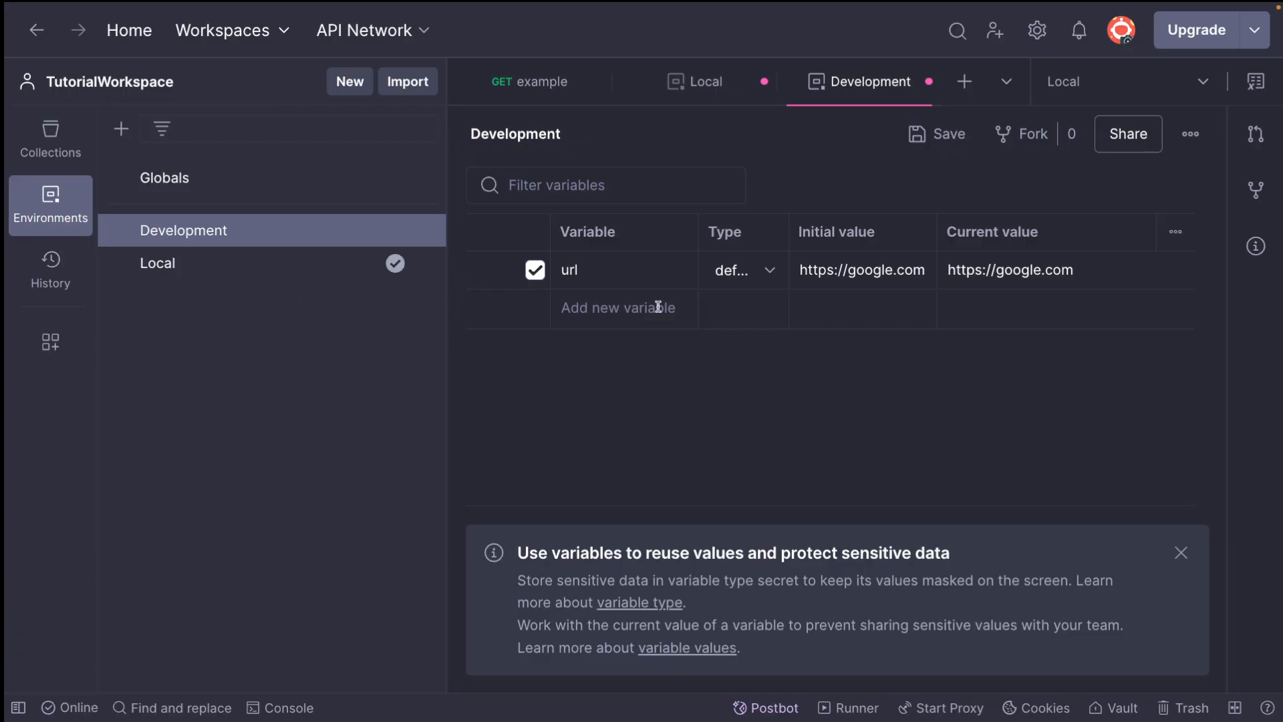
{"action": "key", "text": "ctrl+s"}
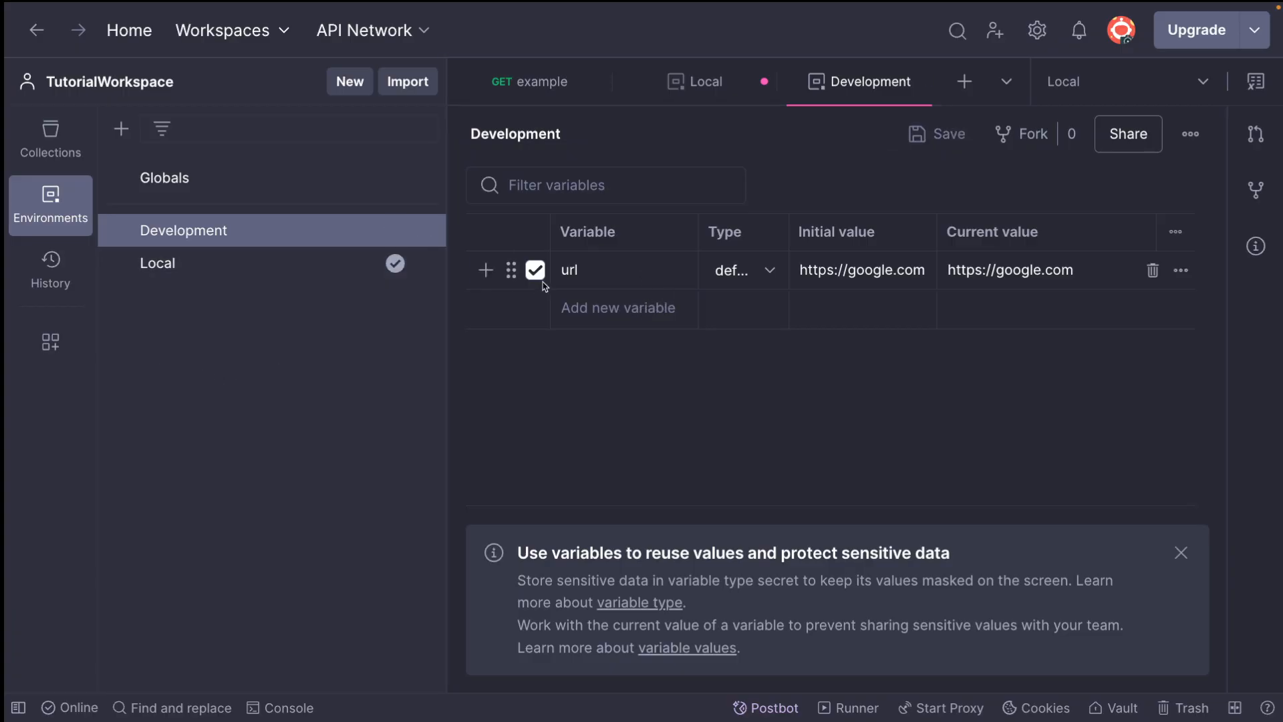
Compare the url variable in the Local and Development environments
{"action": "left_click", "coordinate": [223, 274]}
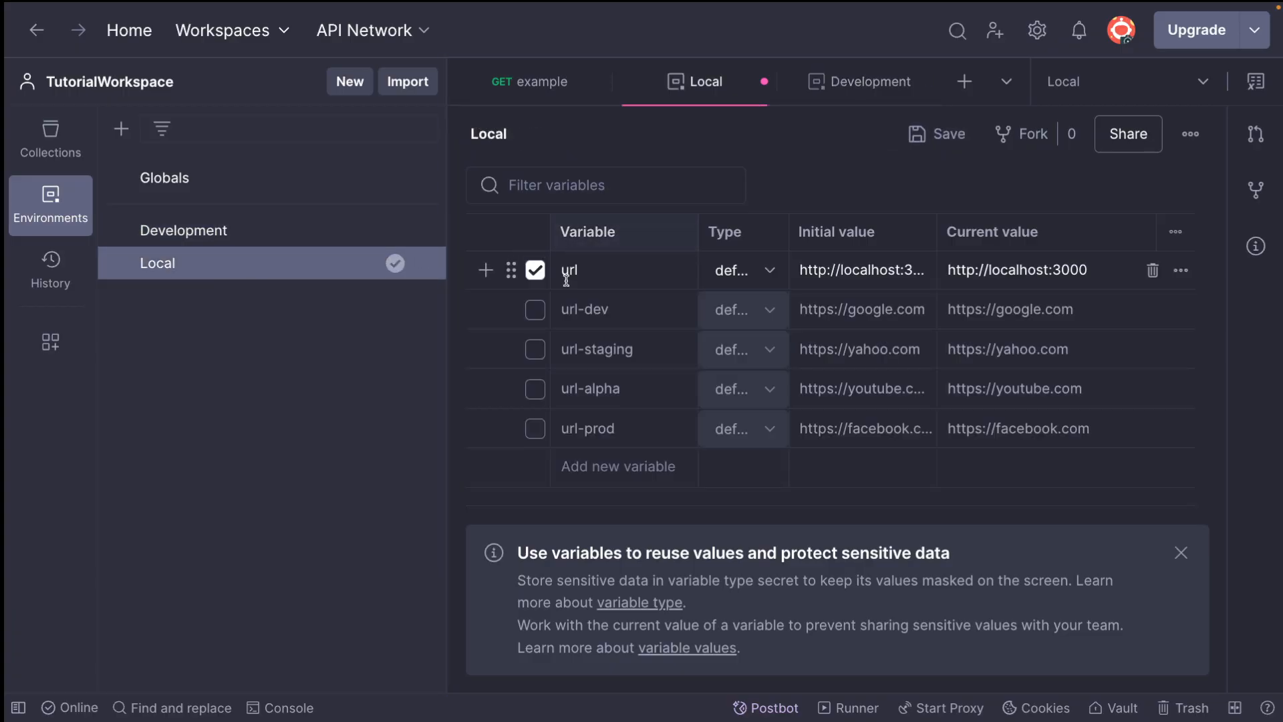
{"action": "left_click", "coordinate": [213, 234]}
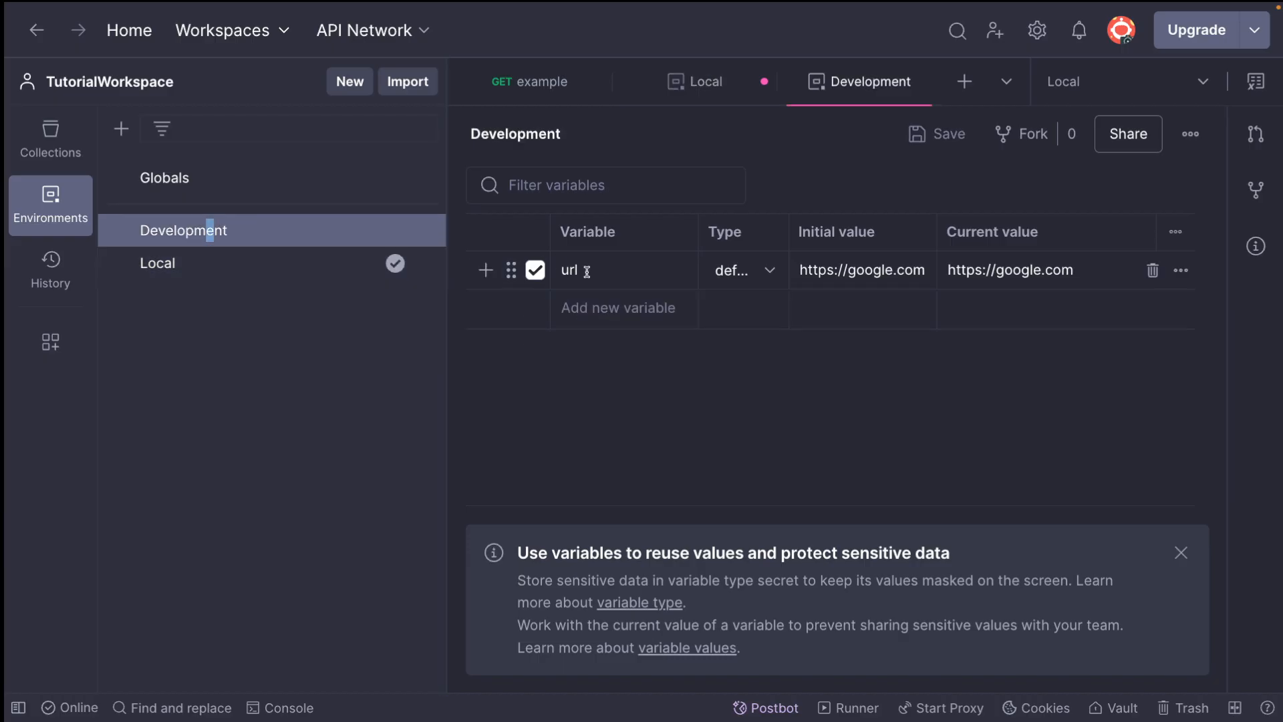
{"action": "left_click", "coordinate": [249, 266]}
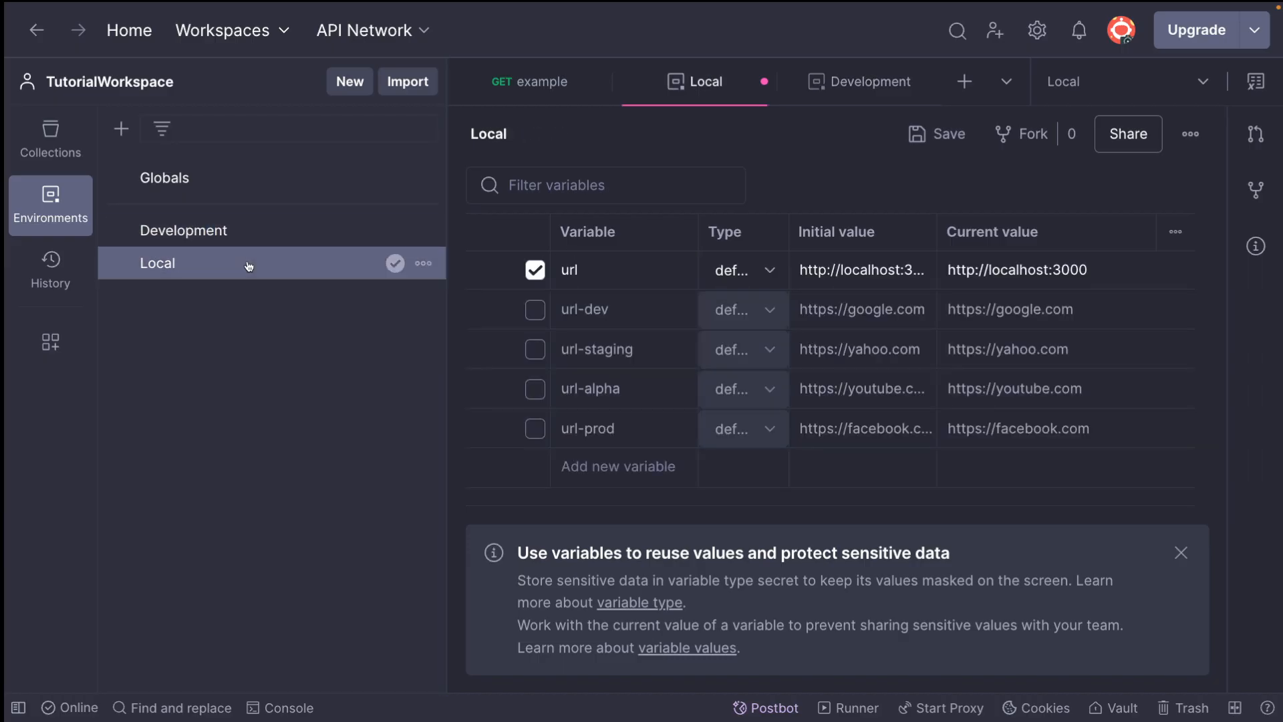
Save the Local environment, then send the Example collection's request and check the address in its cURL code snippet
{"action": "key", "text": "ctrl+s"}
{"action": "left_click", "coordinate": [541, 94]}
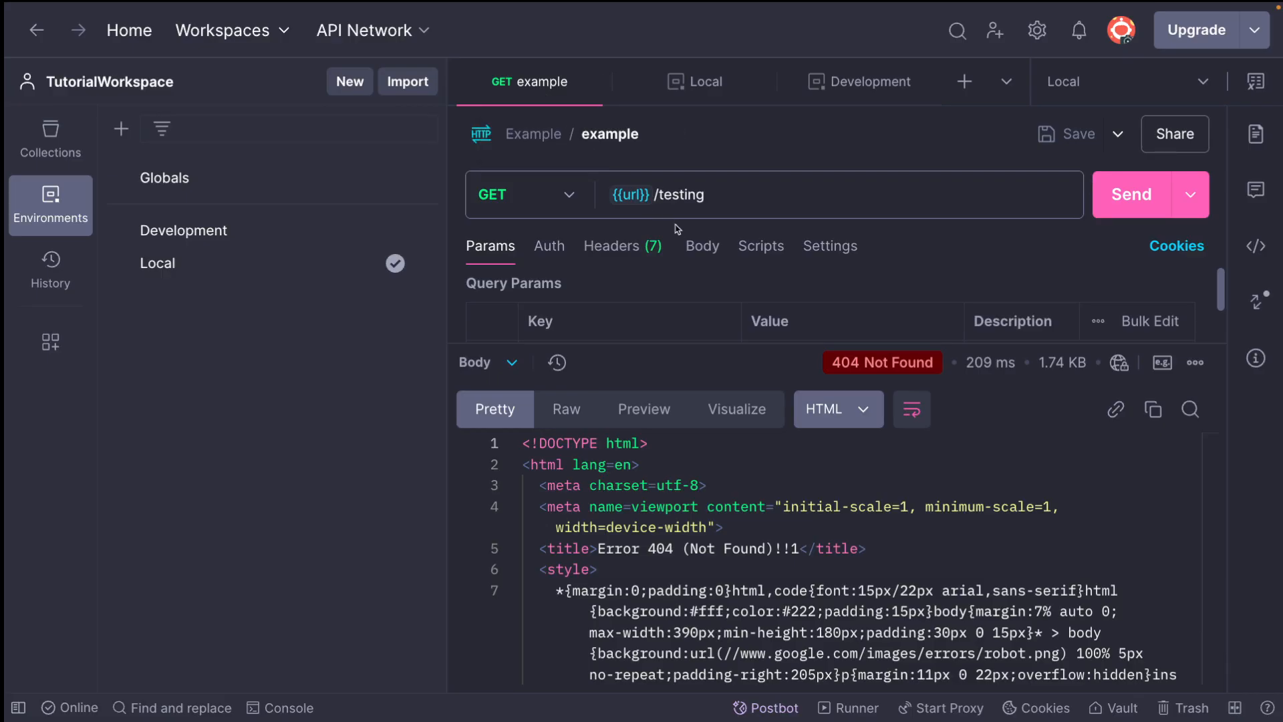
{"action": "left_click", "coordinate": [1121, 201]}
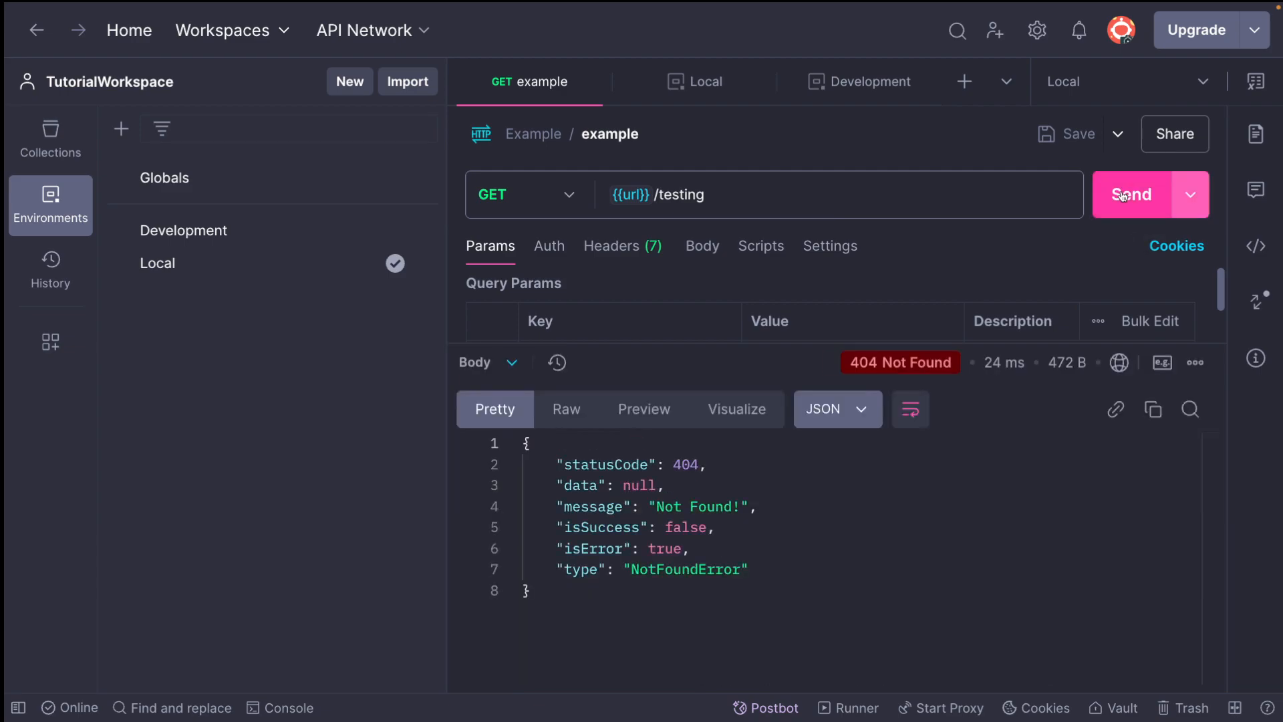
{"action": "left_click", "coordinate": [1256, 246]}
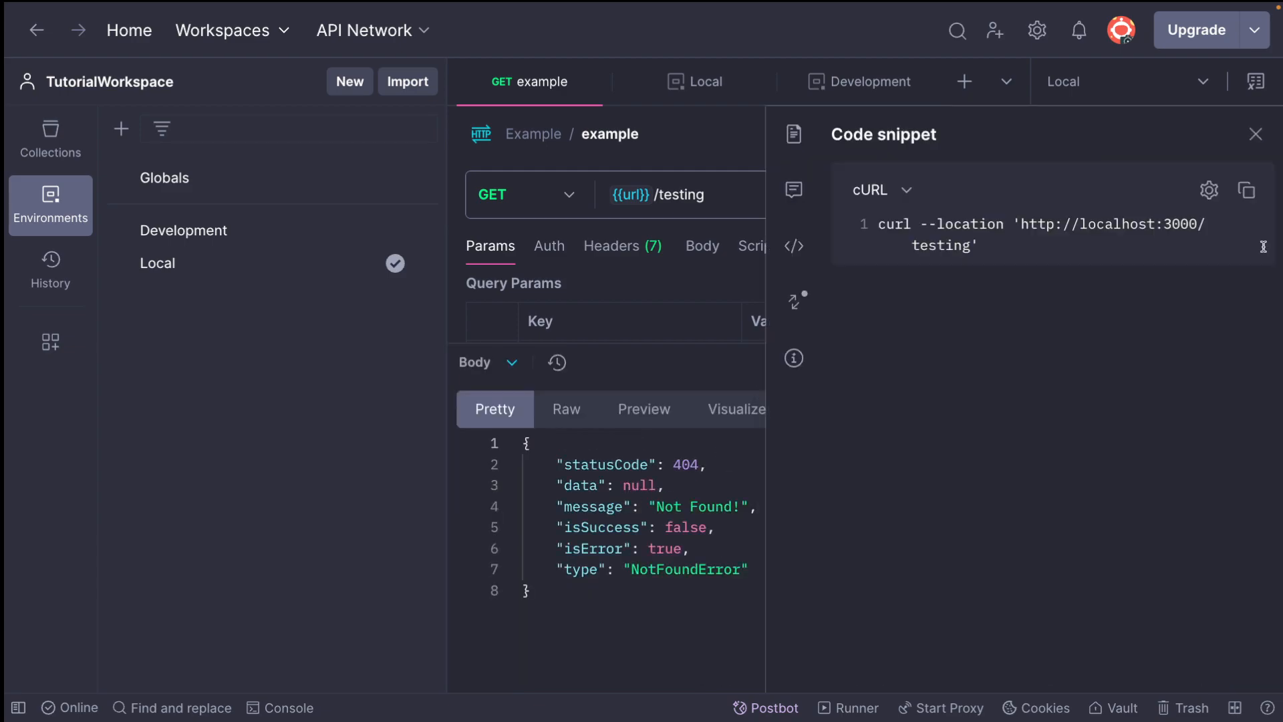
{"action": "left_click", "coordinate": [1256, 134]}
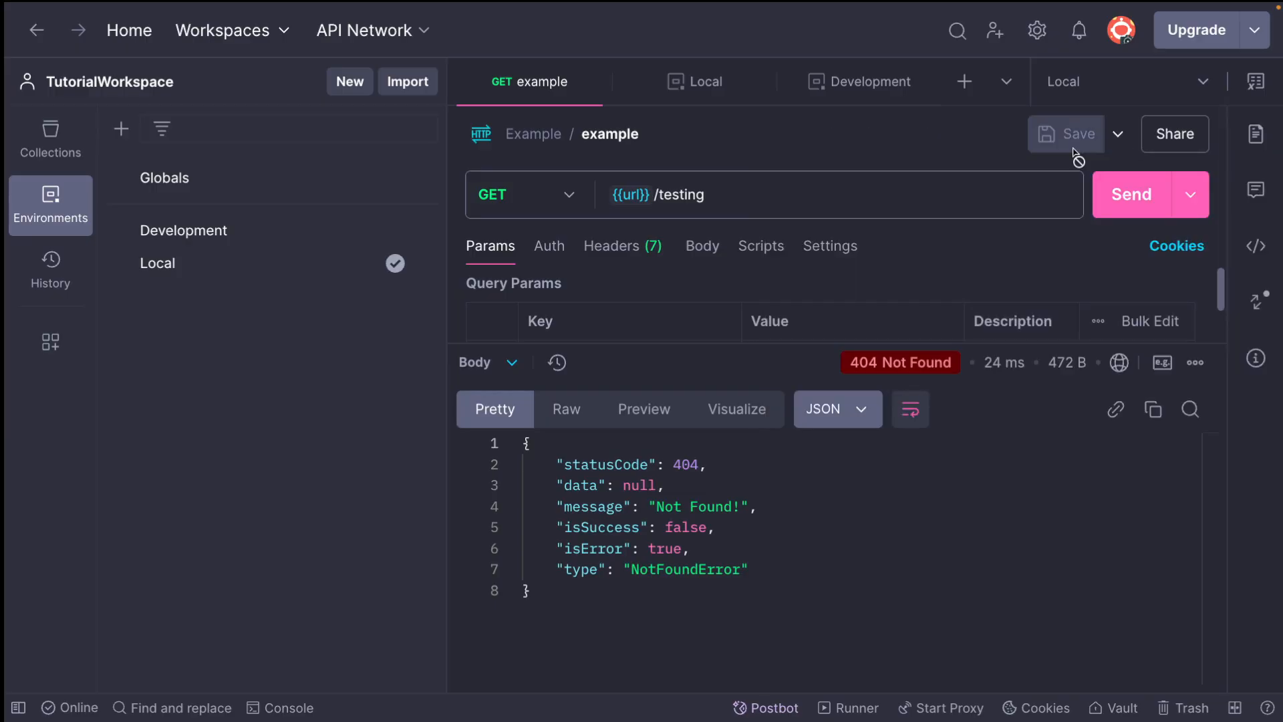
Switch the active environment to Development and send the Example collection's request again
{"action": "left_click", "coordinate": [1099, 95]}
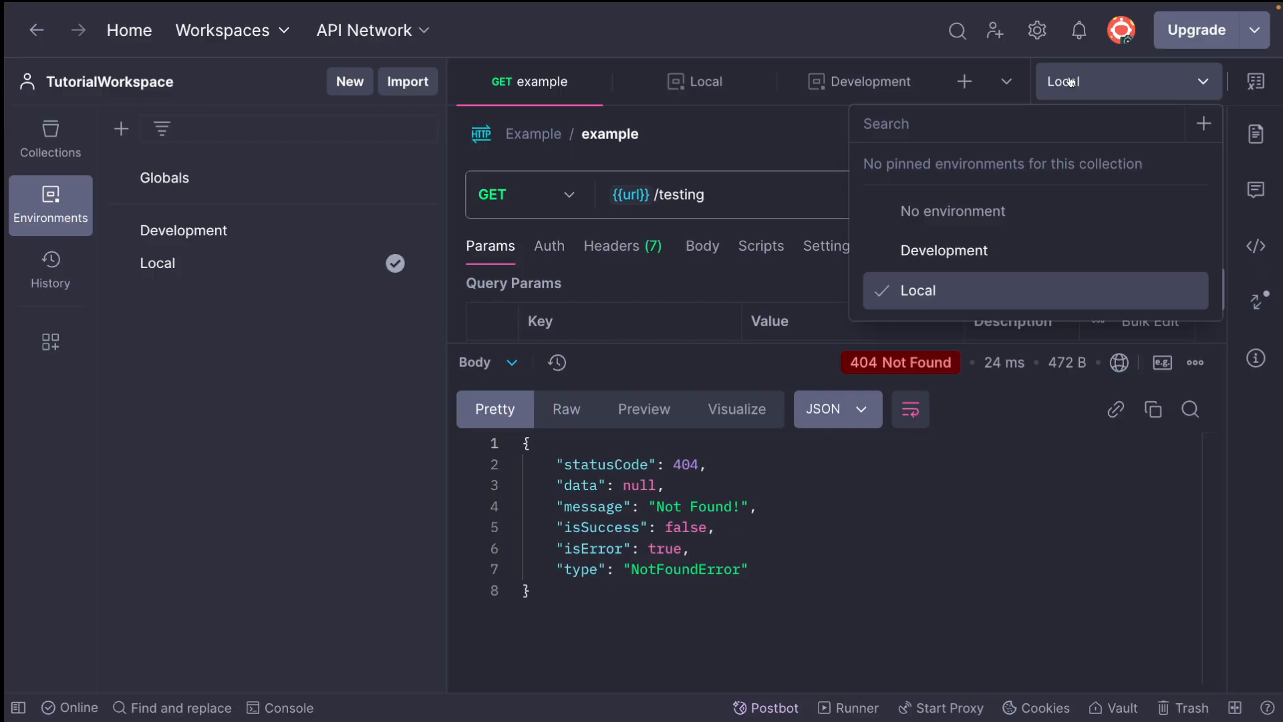
{"action": "left_click", "coordinate": [1072, 83]}
{"action": "left_click", "coordinate": [1069, 81]}
{"action": "left_click", "coordinate": [952, 247]}
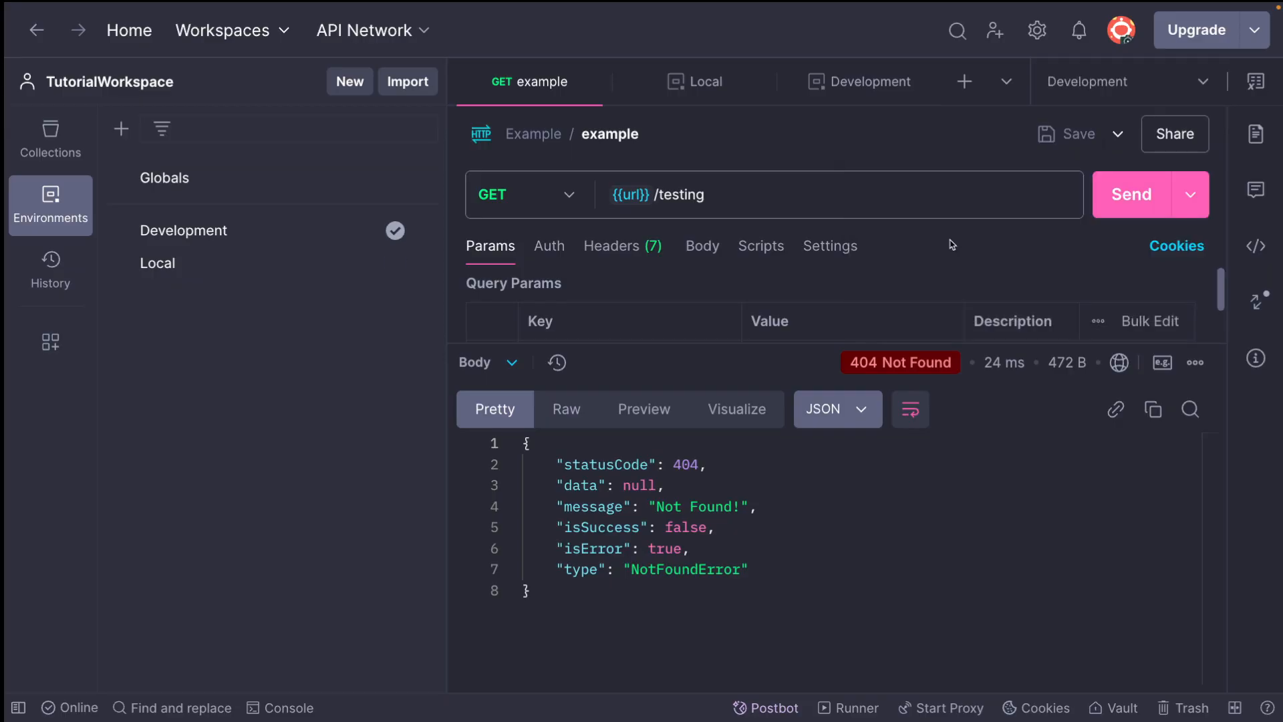
{"action": "left_click", "coordinate": [1130, 194]}
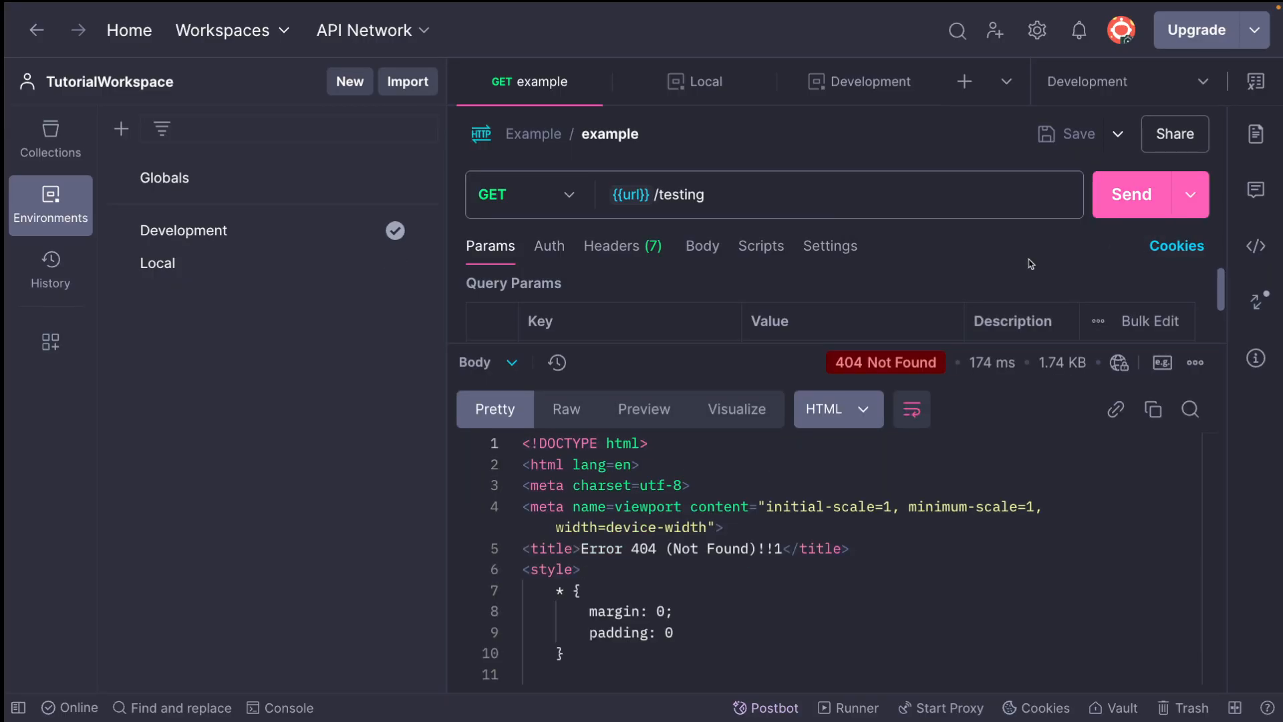
Inspect the resolved address in the example request's cURL code snippet
{"action": "left_click_drag", "start_coordinate": [621, 528], "coordinate": [828, 572]}
{"action": "left_click", "coordinate": [1256, 246]}
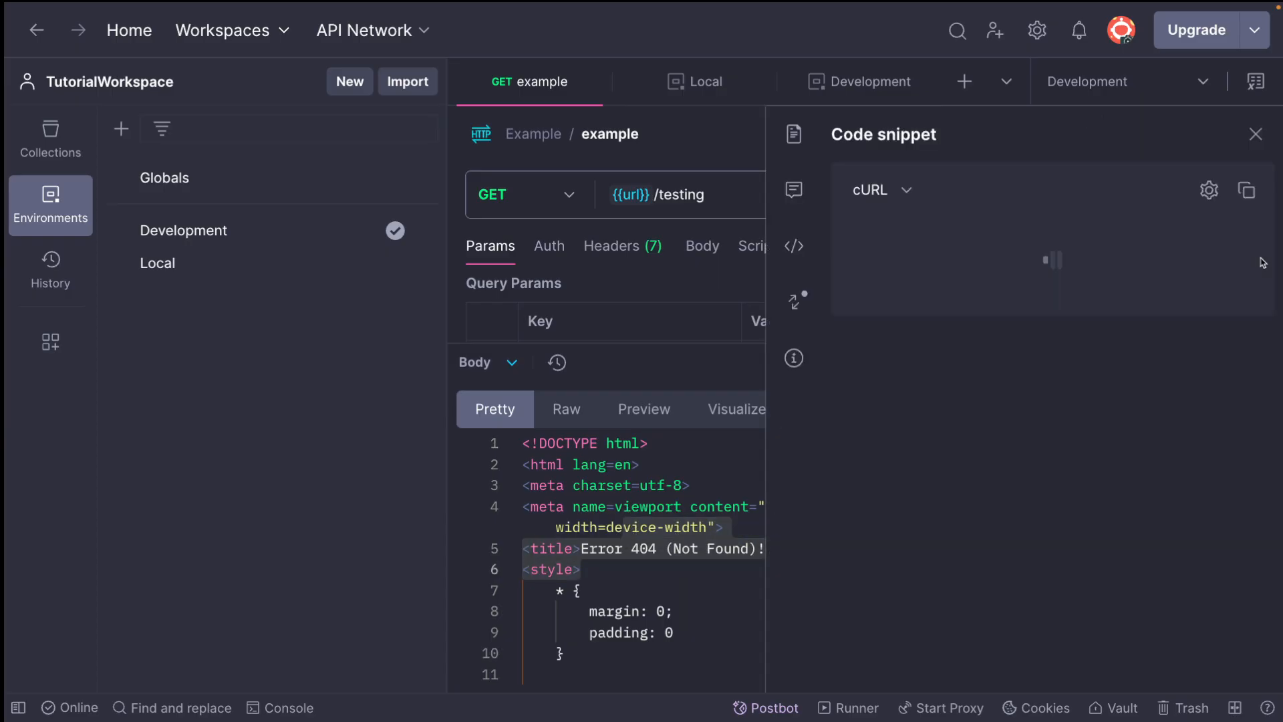
{"action": "left_click_drag", "start_coordinate": [1022, 224], "coordinate": [1045, 245]}
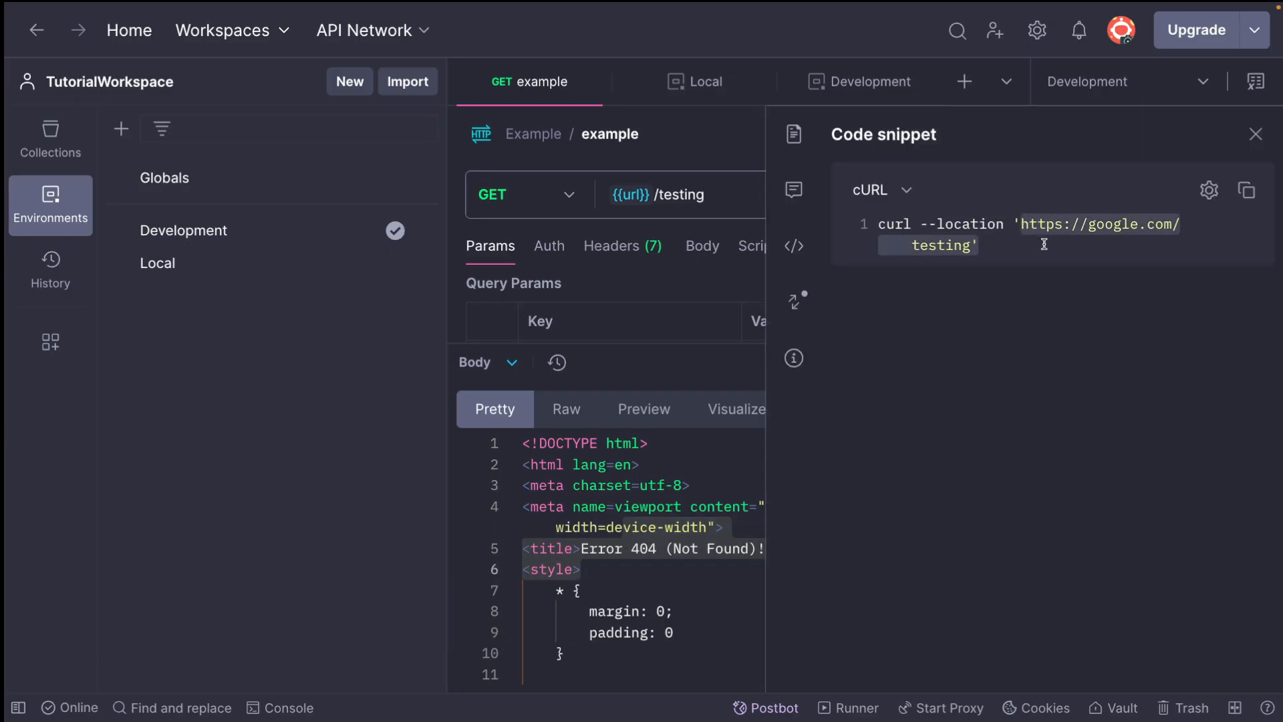
{"action": "left_click", "coordinate": [1255, 133]}
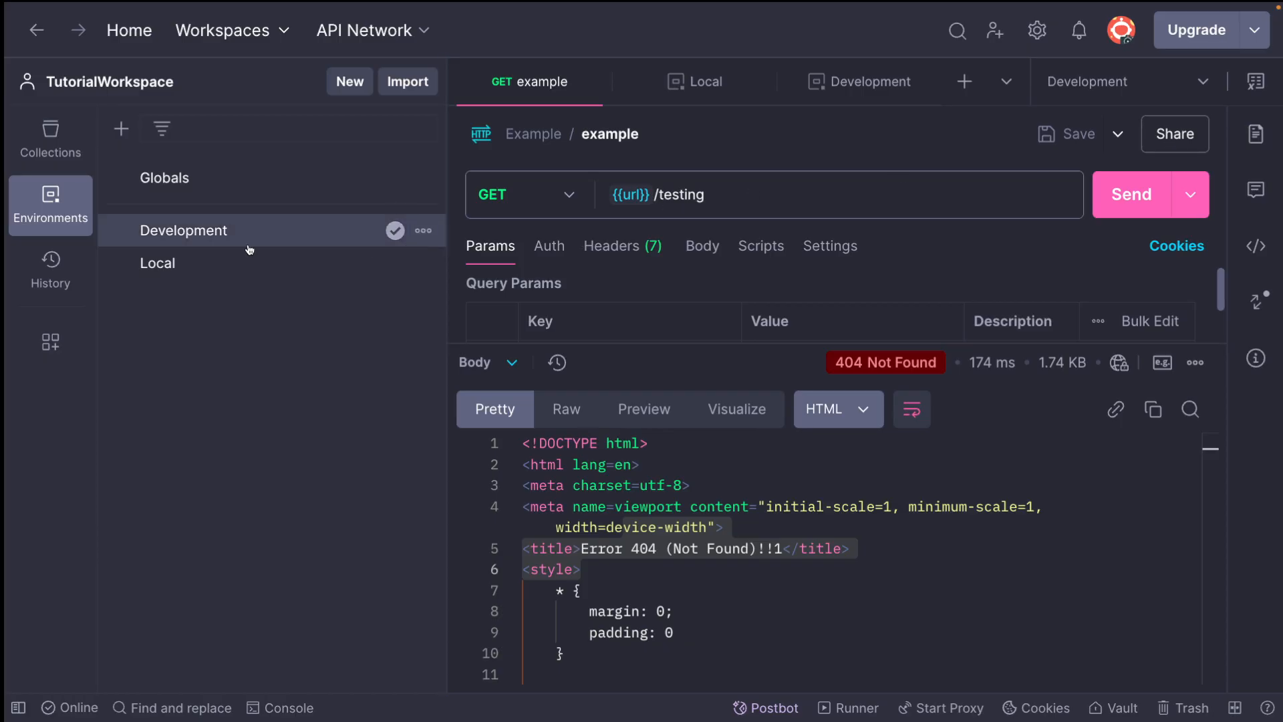
Compare the url variable used by the request across the Local and Development environments
{"action": "double_click", "coordinate": [631, 195]}
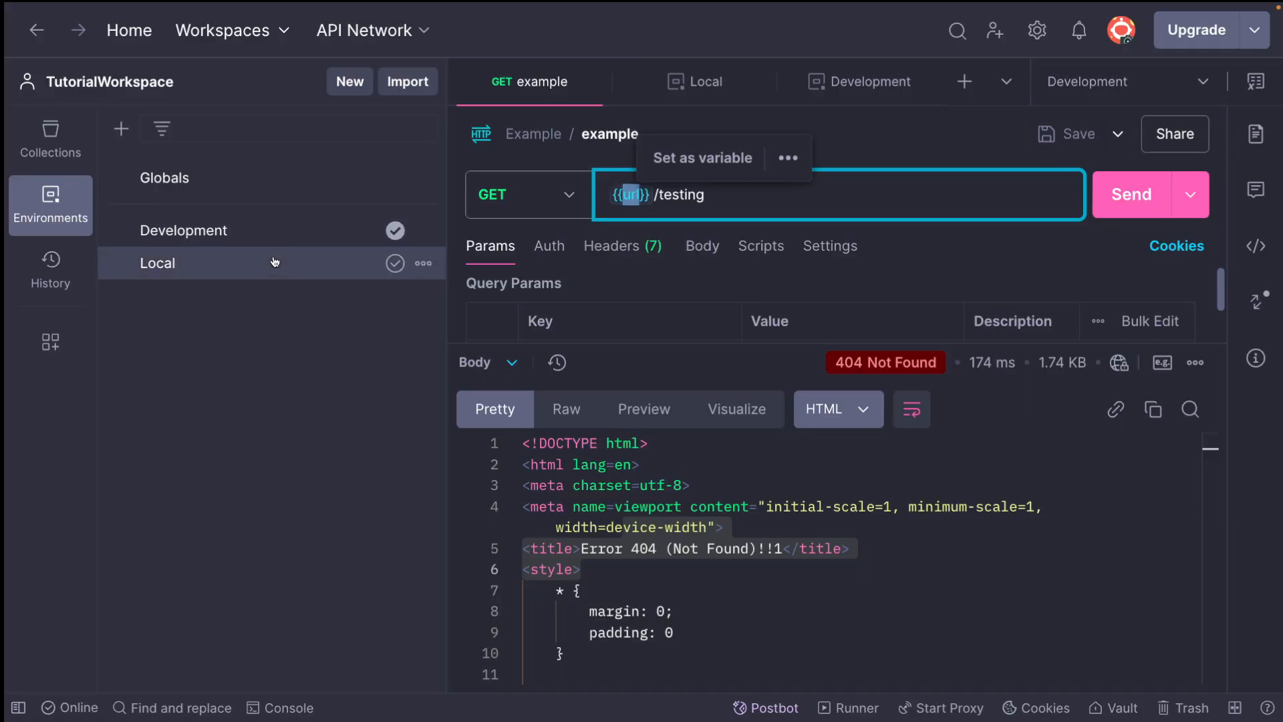
{"action": "left_click", "coordinate": [246, 258]}
{"action": "left_click", "coordinate": [224, 238]}
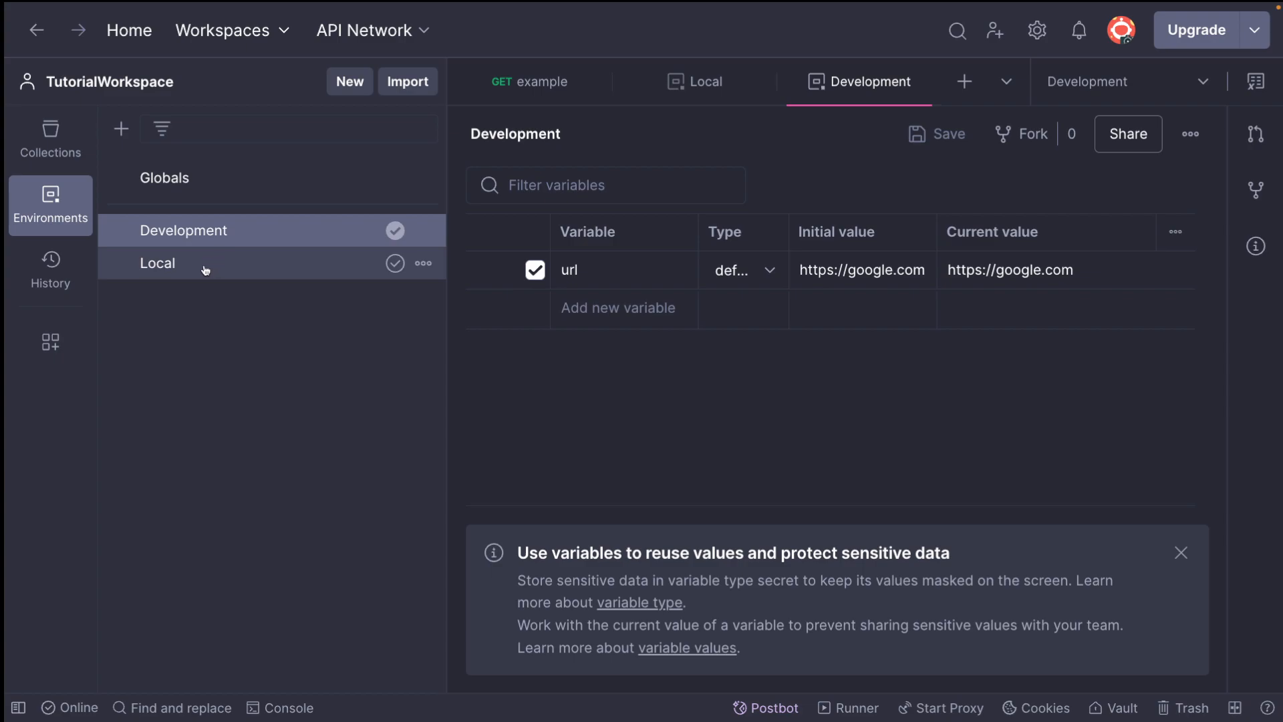
{"action": "left_click", "coordinate": [204, 267]}
{"action": "left_click", "coordinate": [195, 234]}
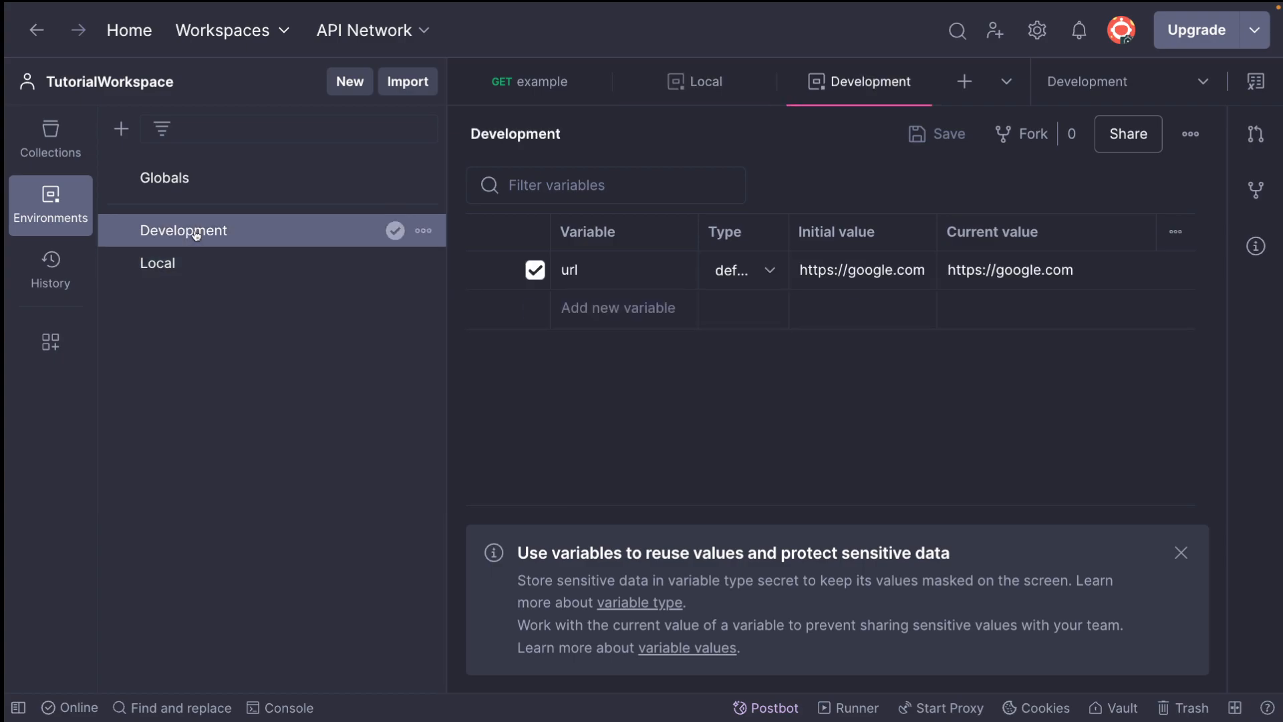
Delete the url-dev, url-staging, url-alpha and url-prod variables from the Local environment and compare it with Development
{"action": "left_click", "coordinate": [186, 267]}
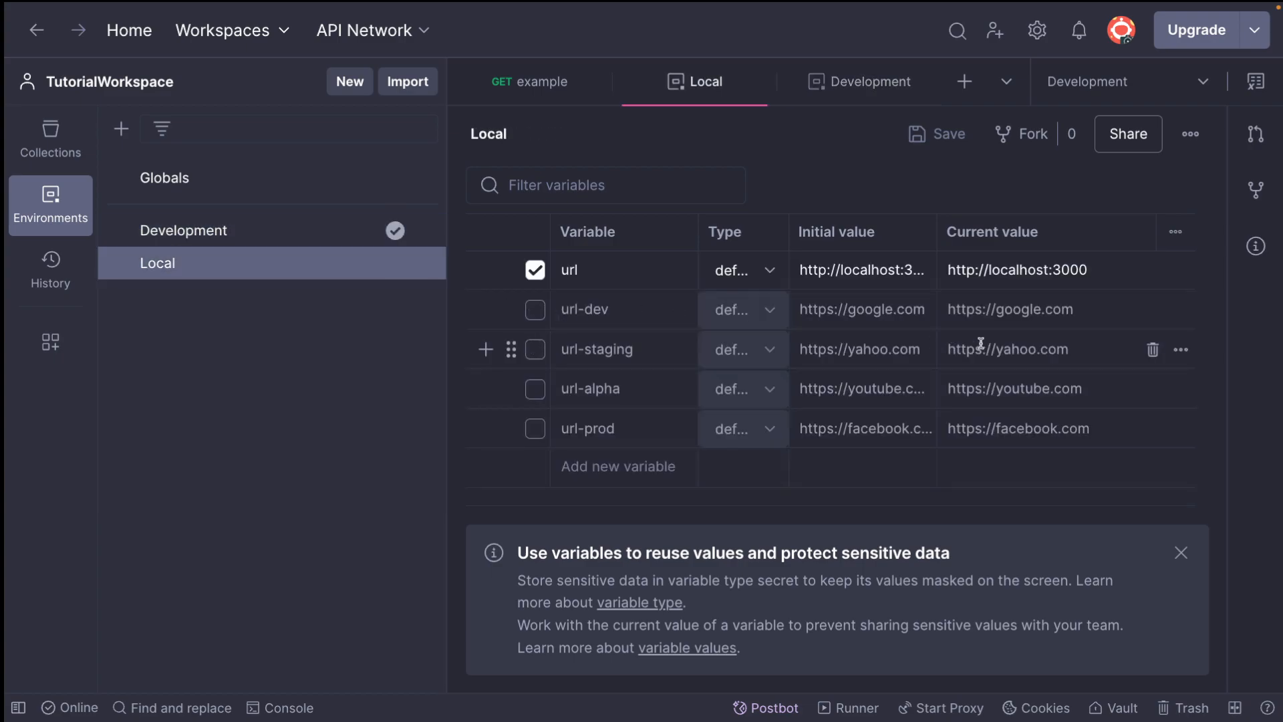
{"action": "left_click", "coordinate": [1153, 309]}
{"action": "left_click", "coordinate": [1153, 309]}
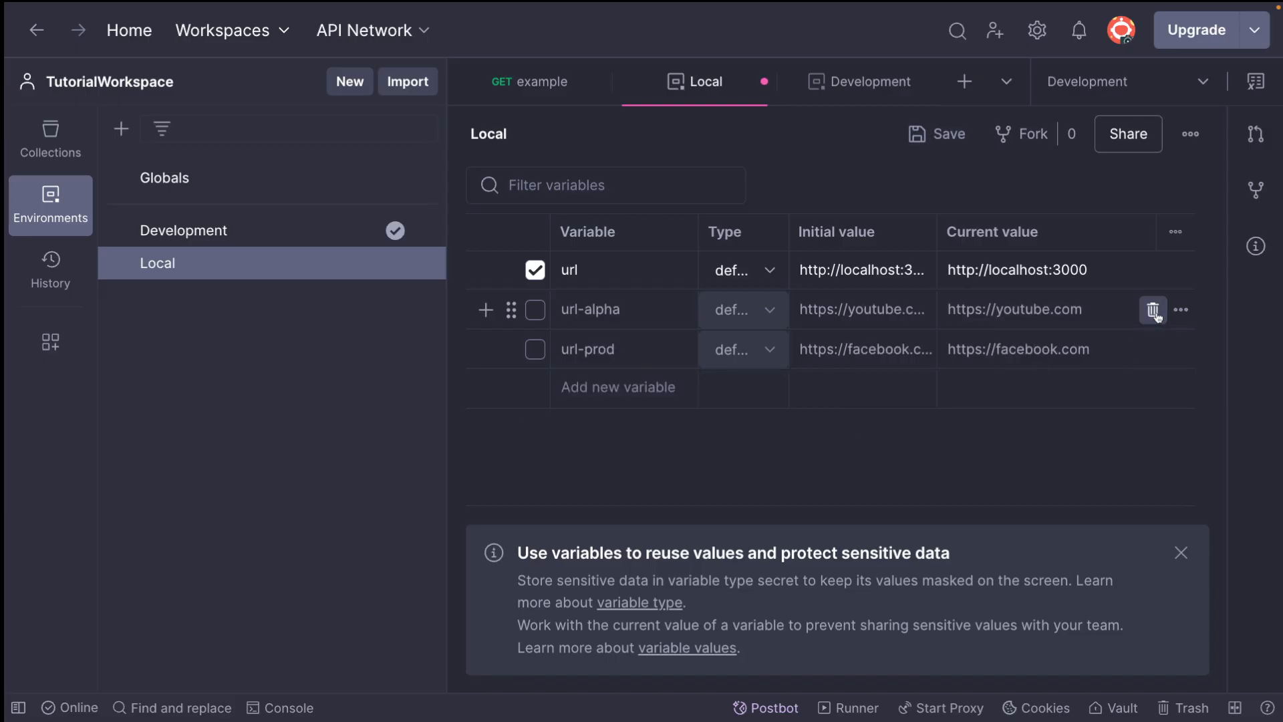
{"action": "left_click", "coordinate": [1152, 310]}
{"action": "left_click", "coordinate": [1152, 309]}
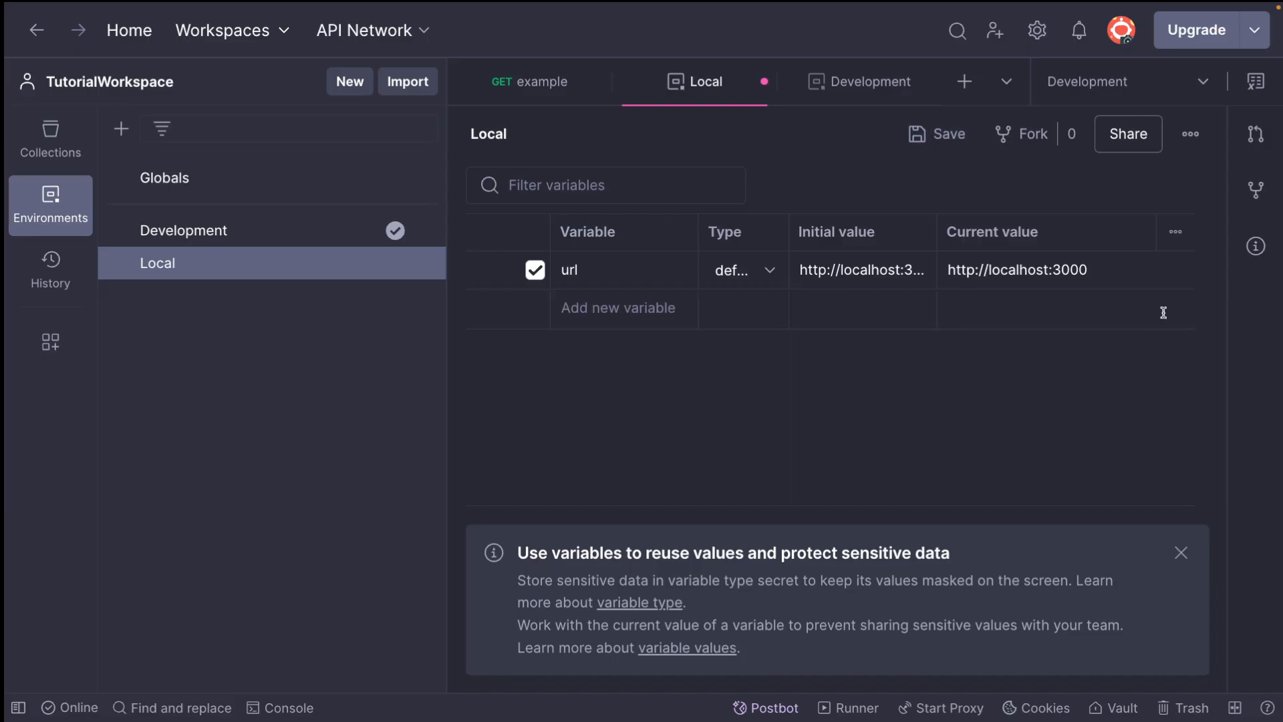
{"action": "left_click", "coordinate": [194, 245]}
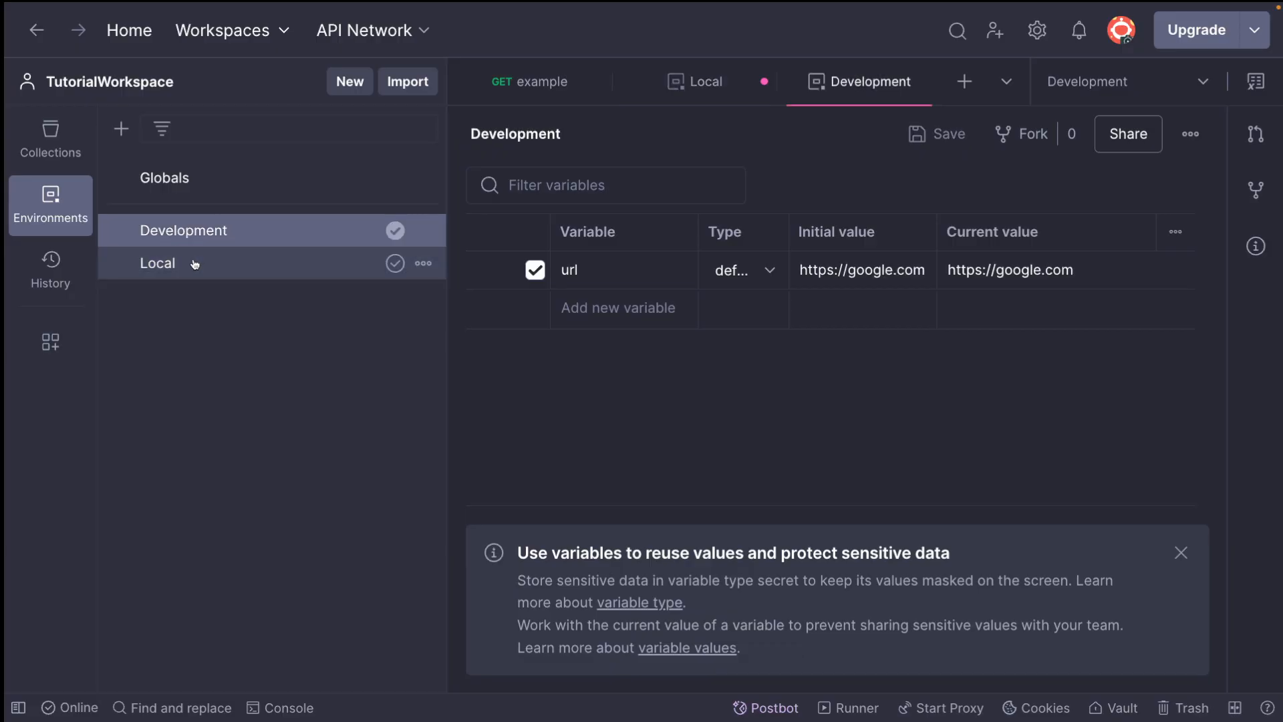
{"action": "left_click", "coordinate": [194, 264]}
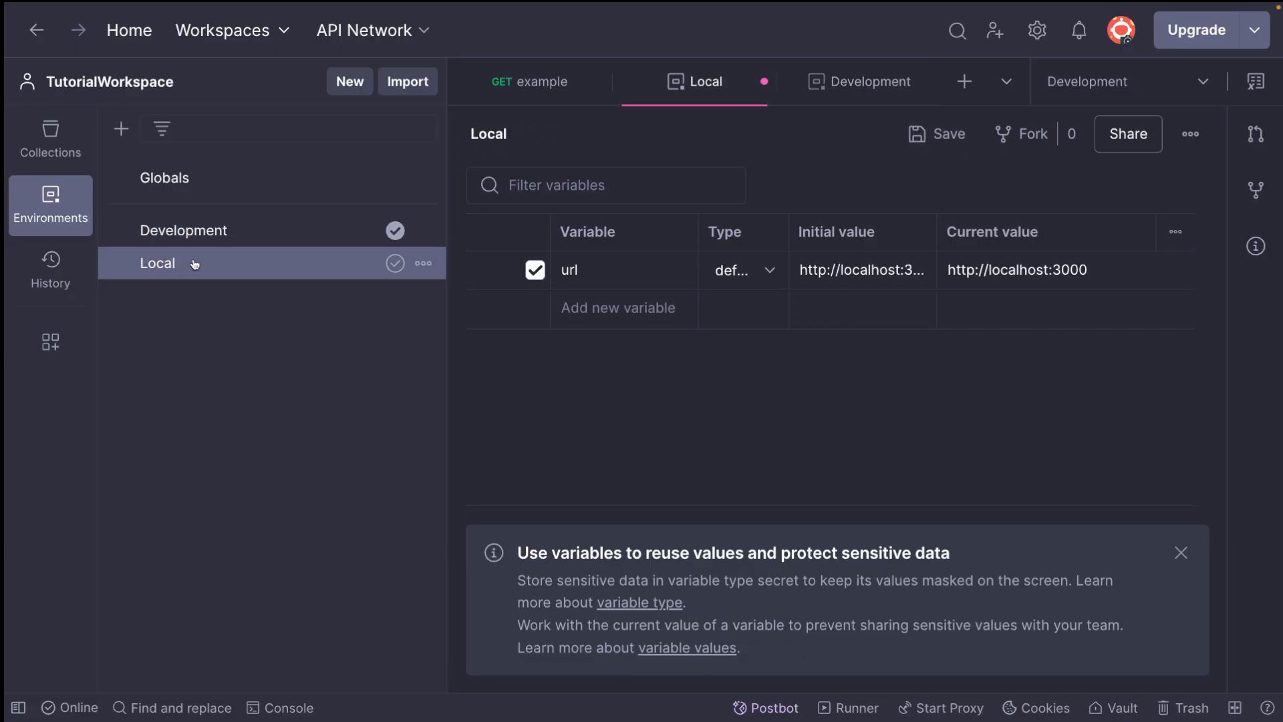
Create a blank collection named Blank
{"action": "left_click", "coordinate": [50, 139]}
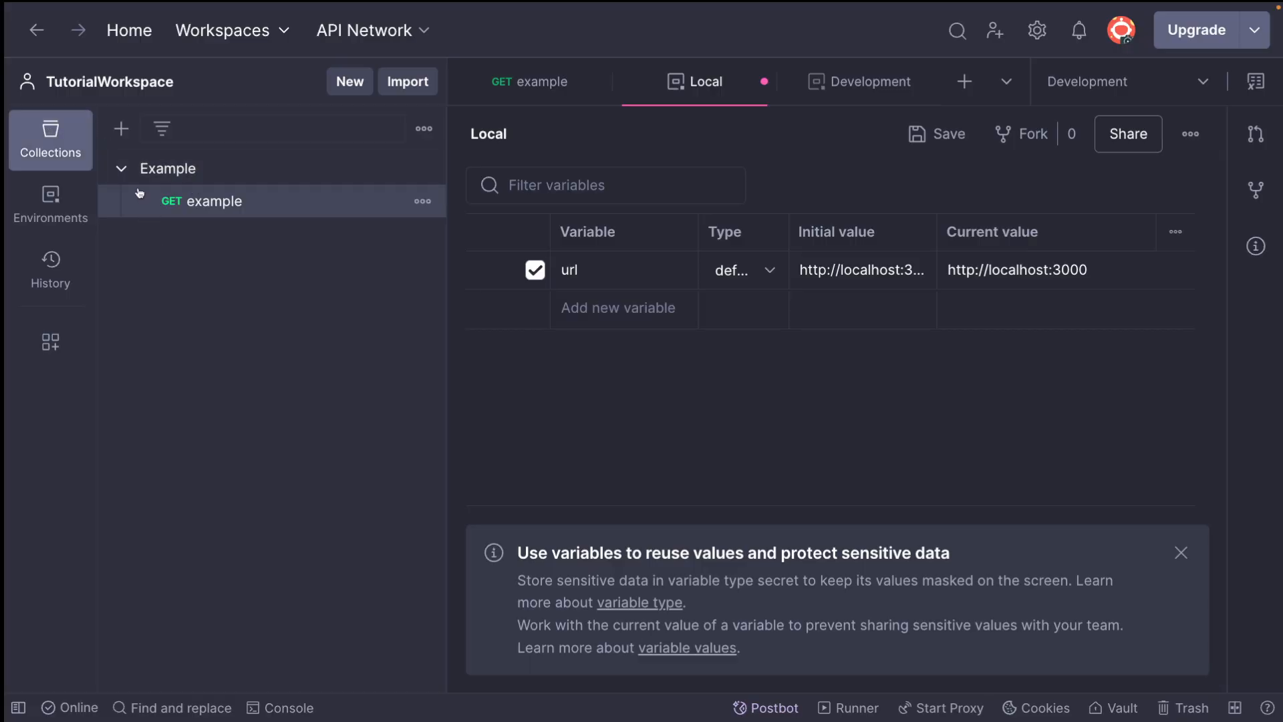
{"action": "left_click", "coordinate": [122, 170]}
{"action": "left_click", "coordinate": [121, 128]}
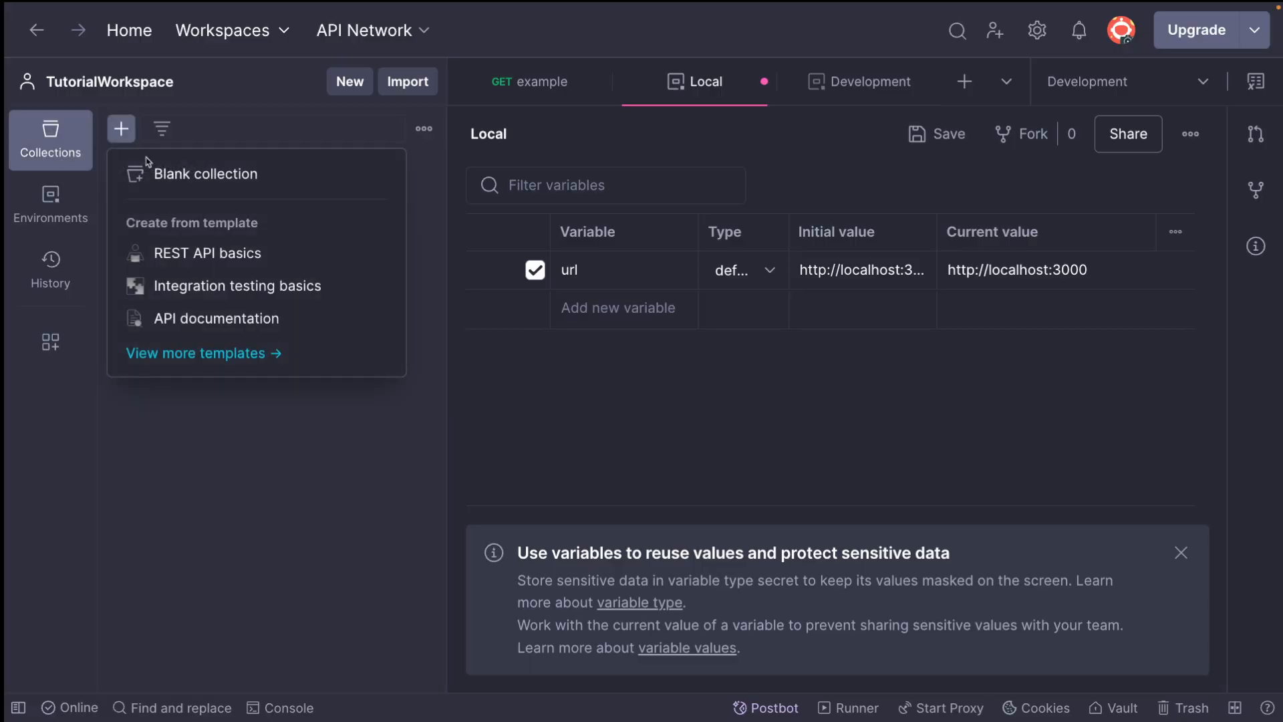
{"action": "left_click", "coordinate": [204, 177]}
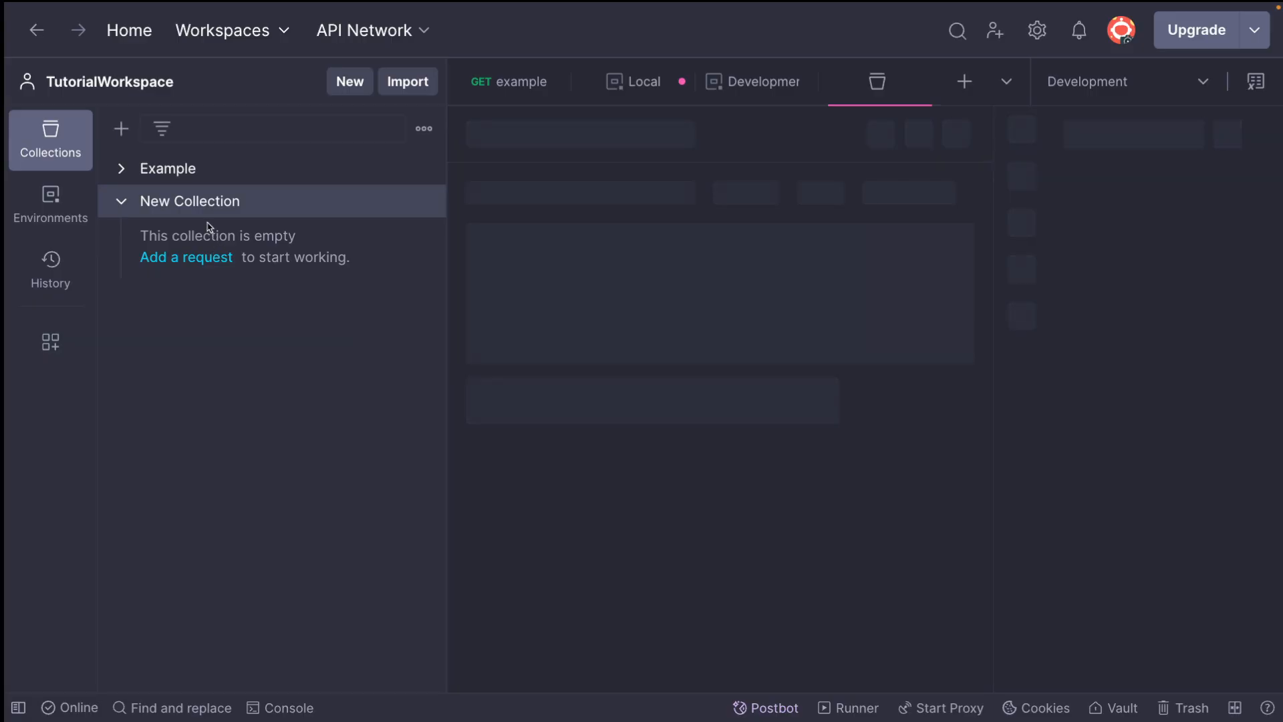
{"action": "left_click", "coordinate": [528, 134]}
{"action": "type", "text": "Blank"}
{"action": "key", "text": "Return"}
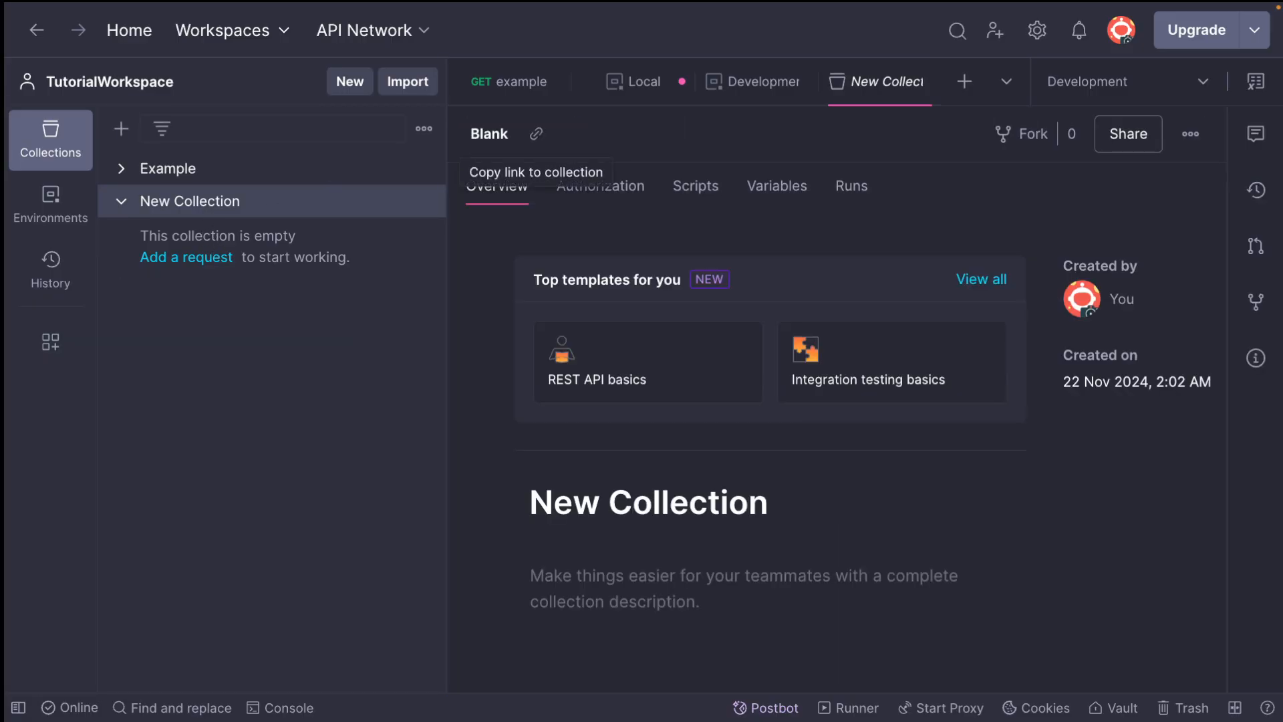
Add a GET request with the URL {{url}}/testing to the Blank collection and send it
{"action": "left_click", "coordinate": [227, 230]}
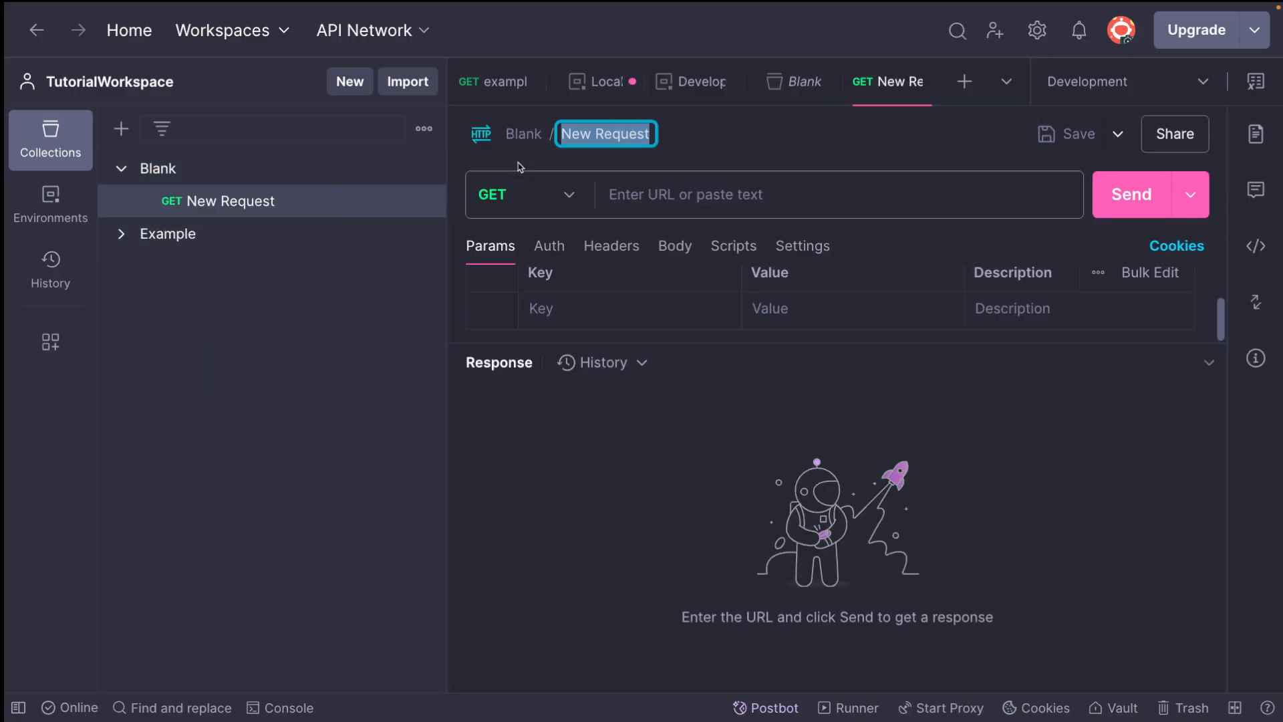
{"action": "left_click", "coordinate": [634, 194]}
{"action": "type", "text": "{{url}} /testing"}
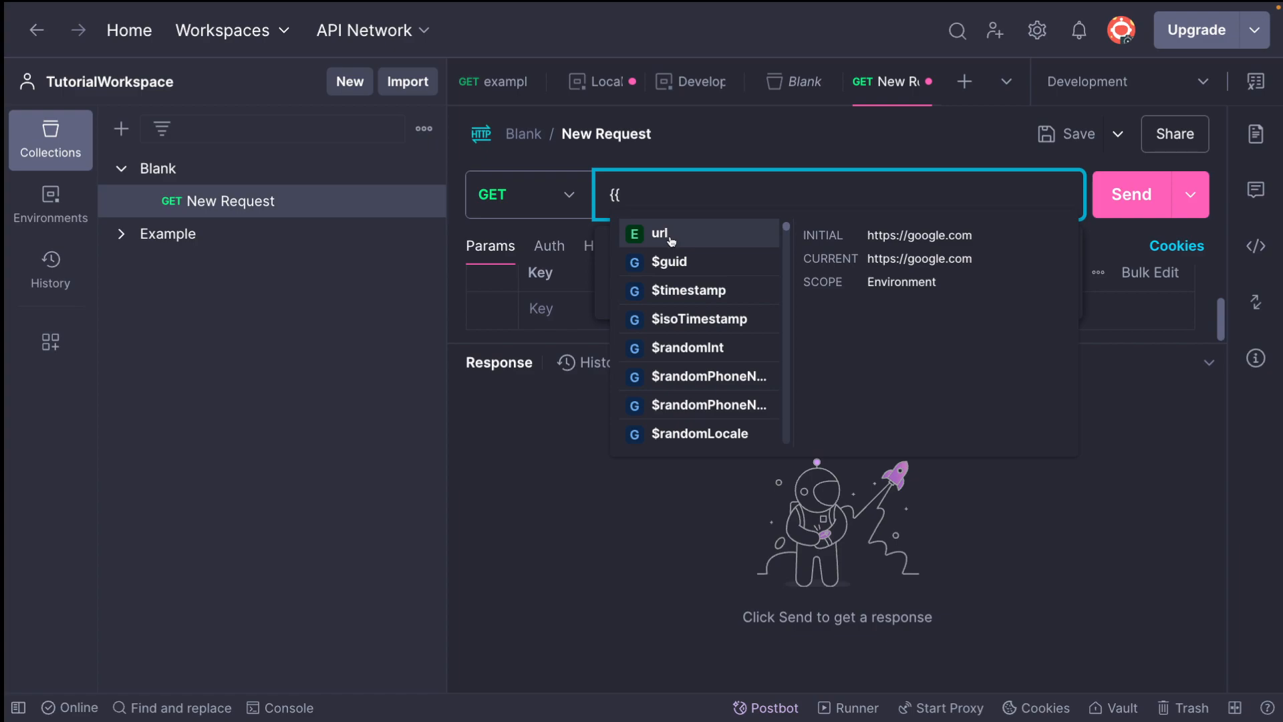
{"action": "left_click", "coordinate": [668, 235]}
{"action": "type", "text": "/testing"}
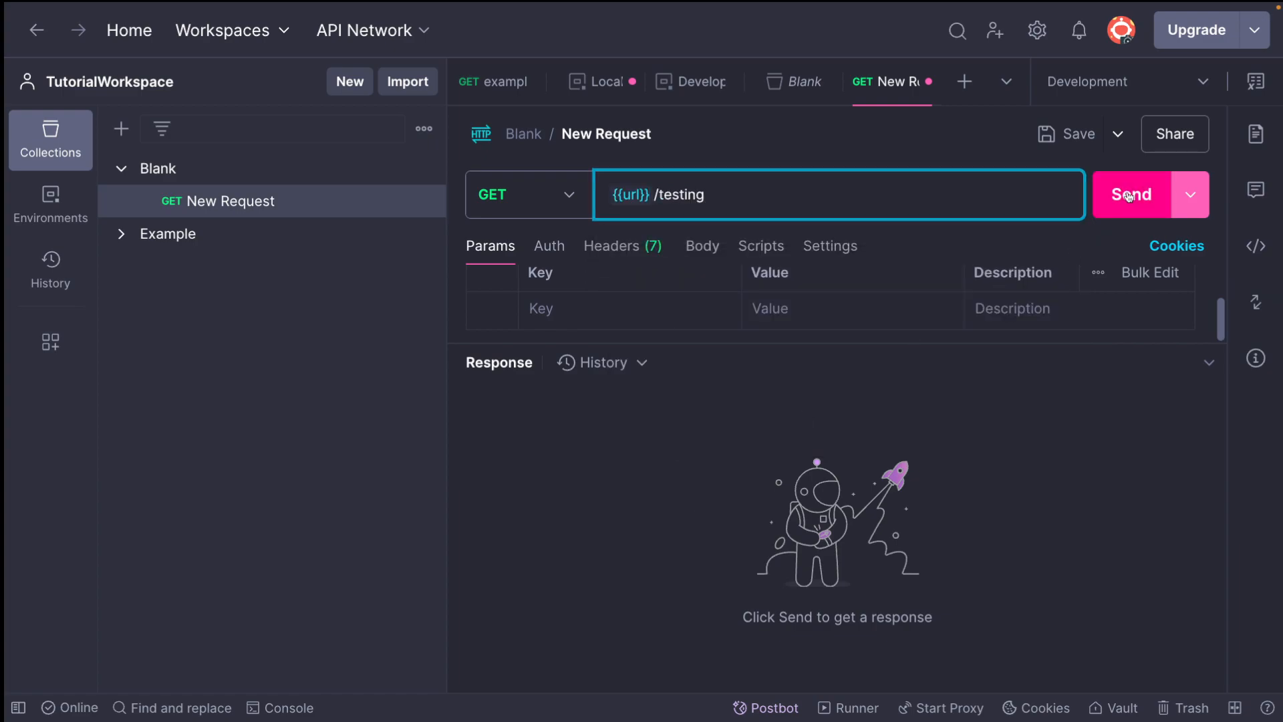
{"action": "left_click", "coordinate": [1158, 202]}
Inspect the resolved address in the new request's cURL code snippet
{"action": "left_click", "coordinate": [1256, 246]}
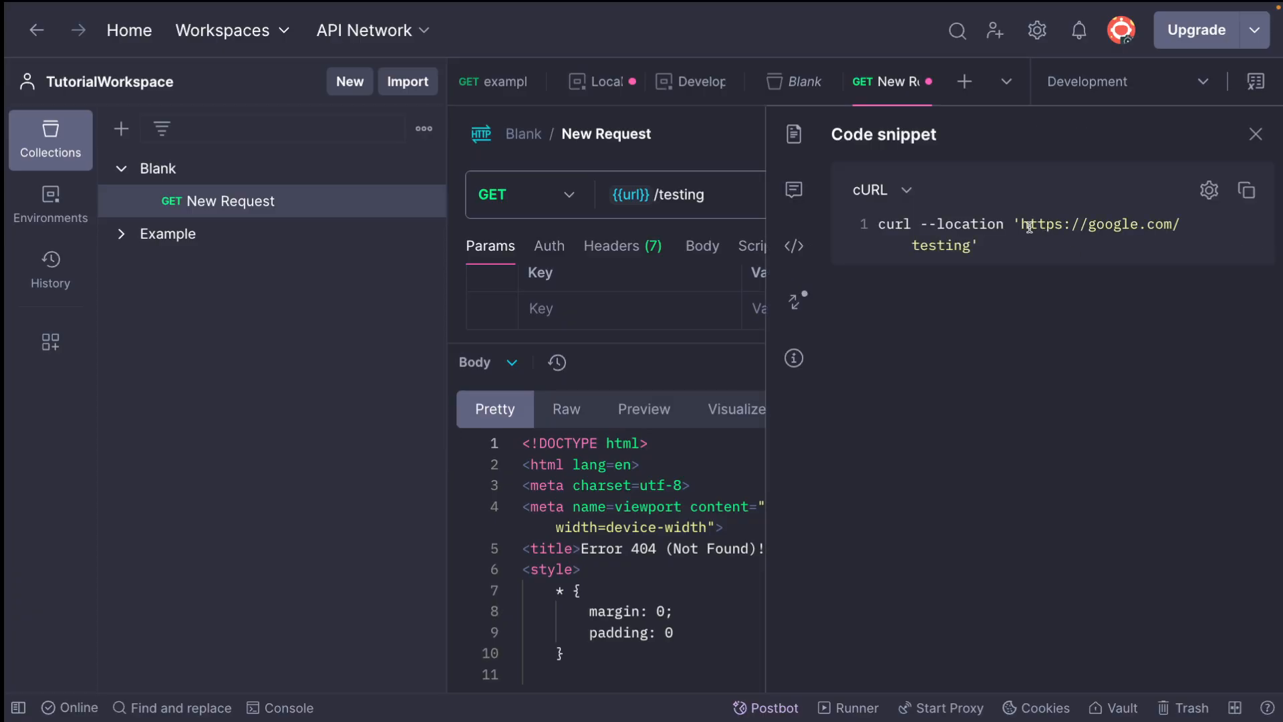
{"action": "left_click_drag", "start_coordinate": [1024, 226], "coordinate": [1156, 227]}
{"action": "left_click", "coordinate": [1255, 135]}
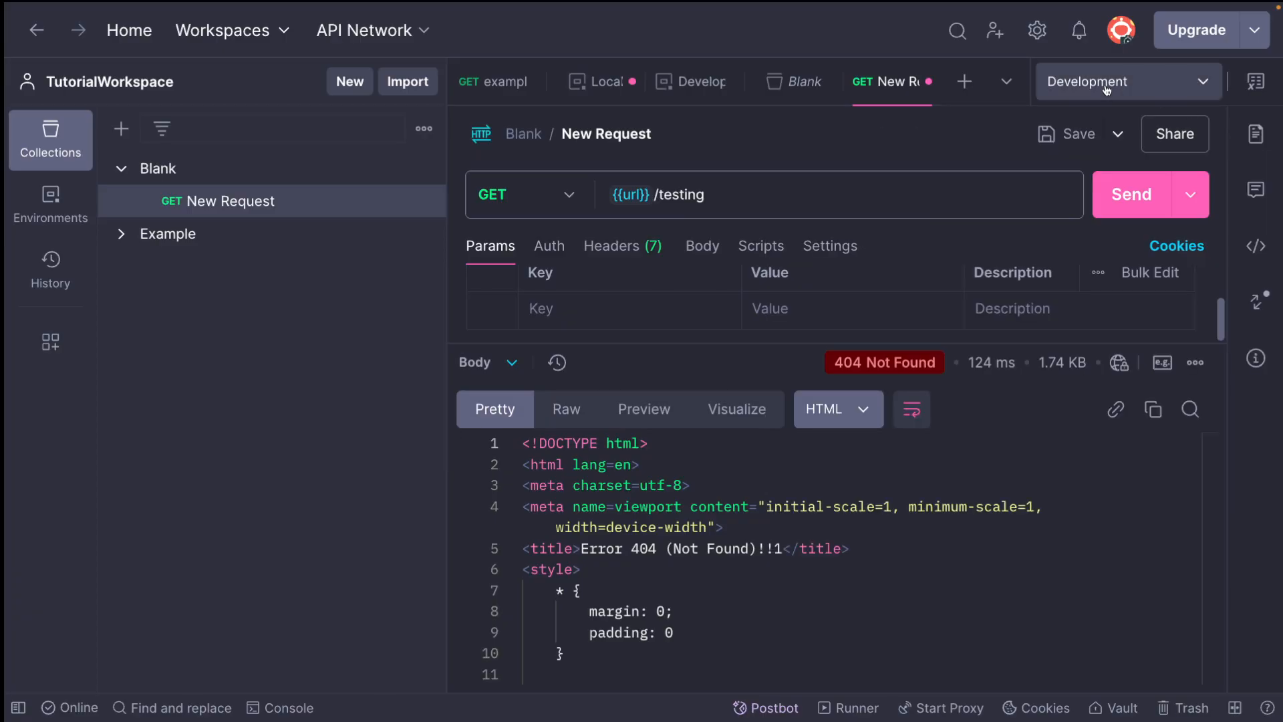
Switch the active environment to Local, resend the Blank collection's request and check the address in its cURL code snippet
{"action": "left_click", "coordinate": [1104, 88]}
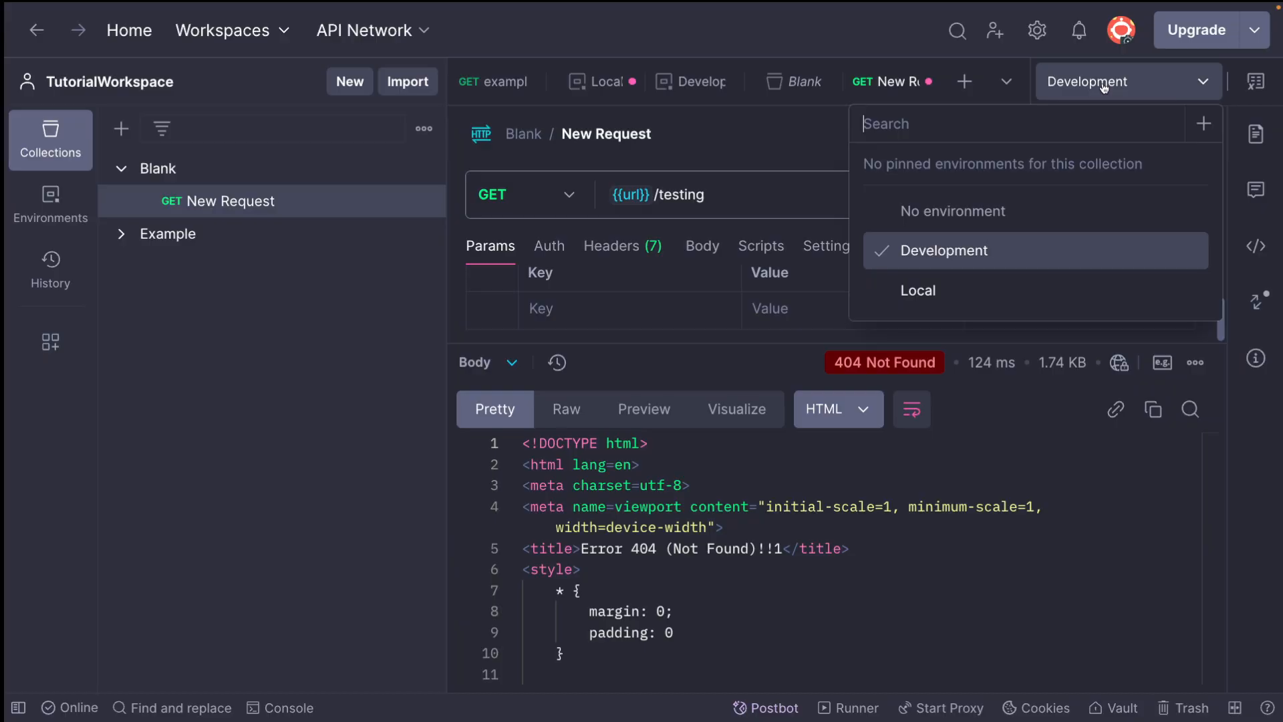
{"action": "left_click", "coordinate": [915, 290]}
{"action": "left_click", "coordinate": [1131, 204]}
{"action": "left_click", "coordinate": [1256, 245]}
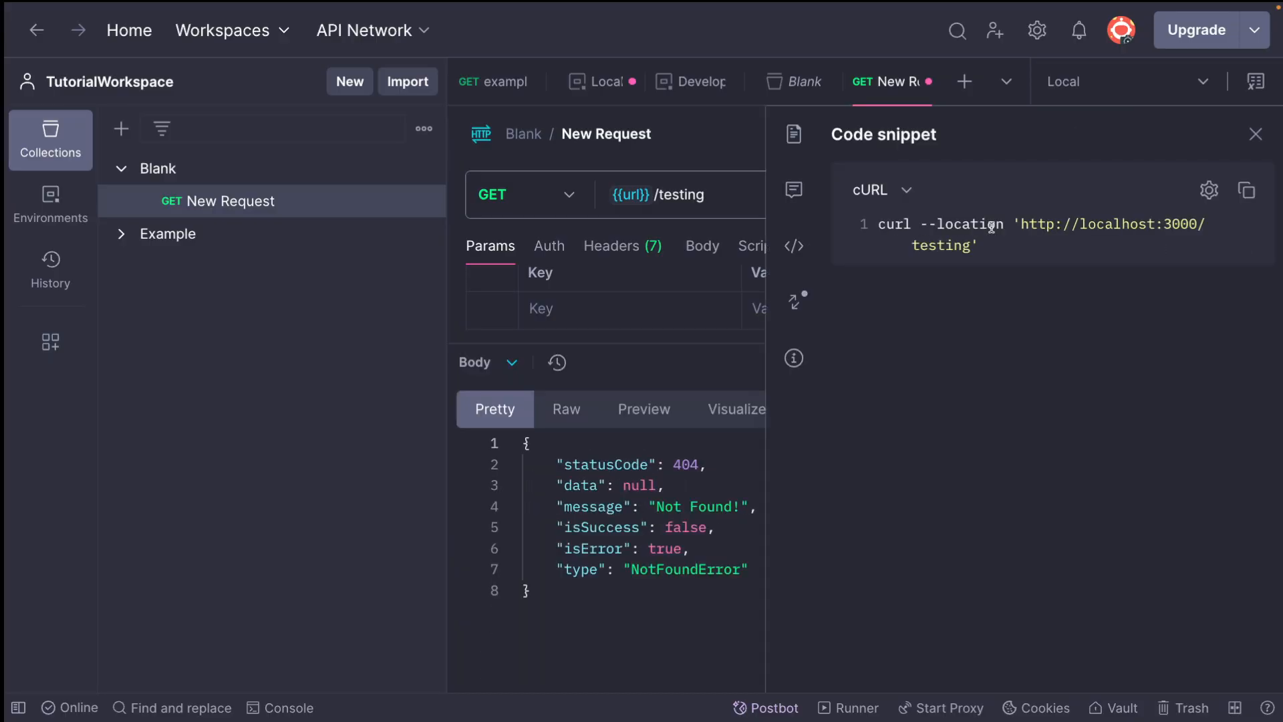
{"action": "left_click", "coordinate": [1255, 133]}
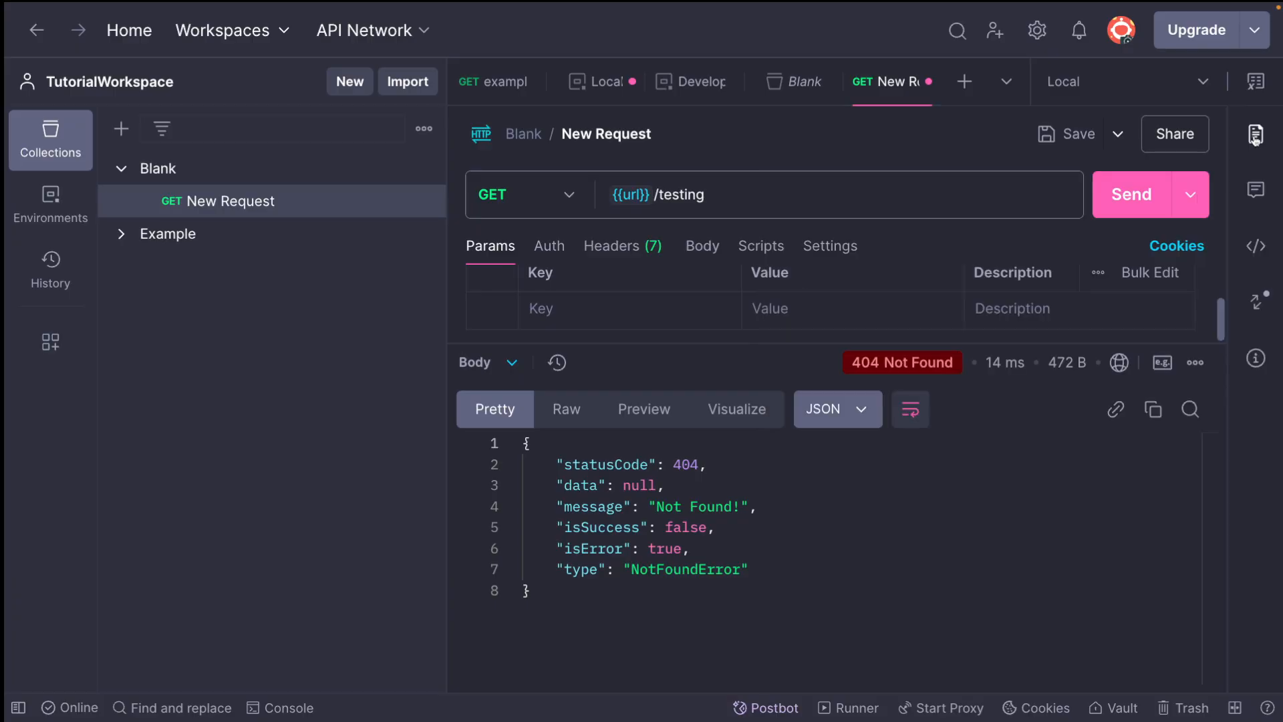
{"action": "left_click", "coordinate": [28, 203]}
{"action": "left_click", "coordinate": [49, 133]}
{"action": "left_click", "coordinate": [120, 169]}
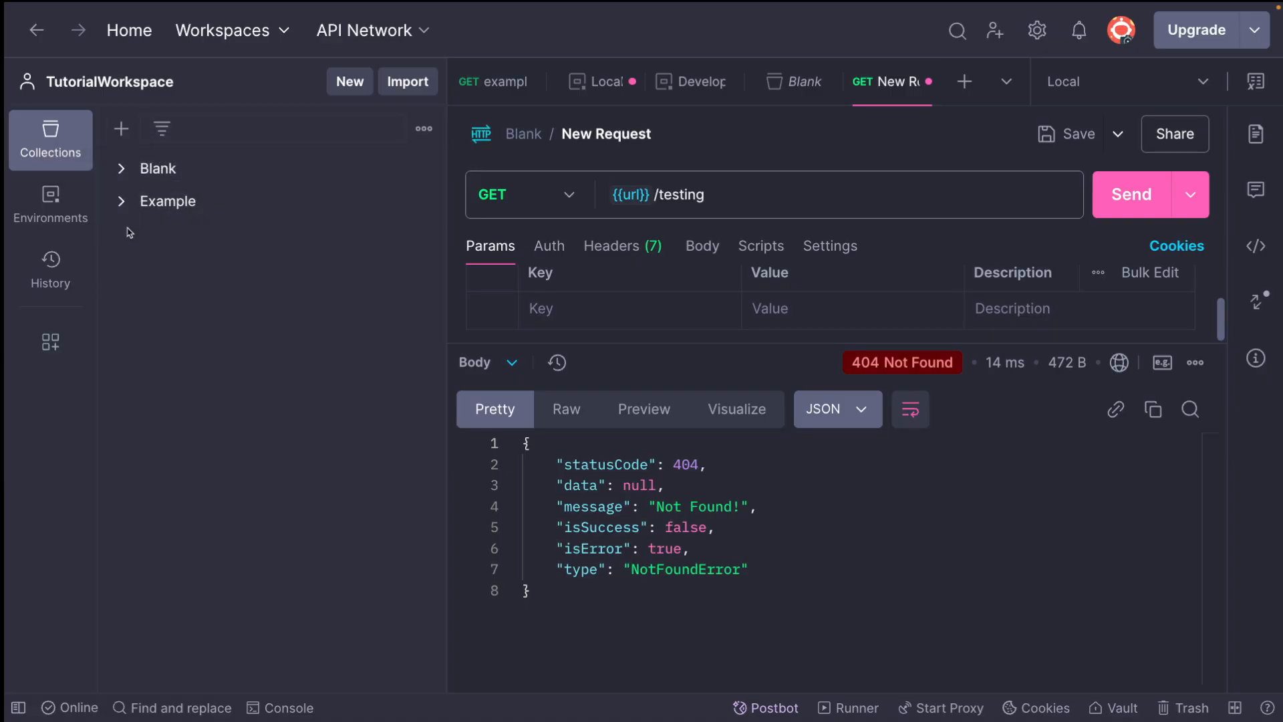
{"action": "left_click", "coordinate": [159, 169]}
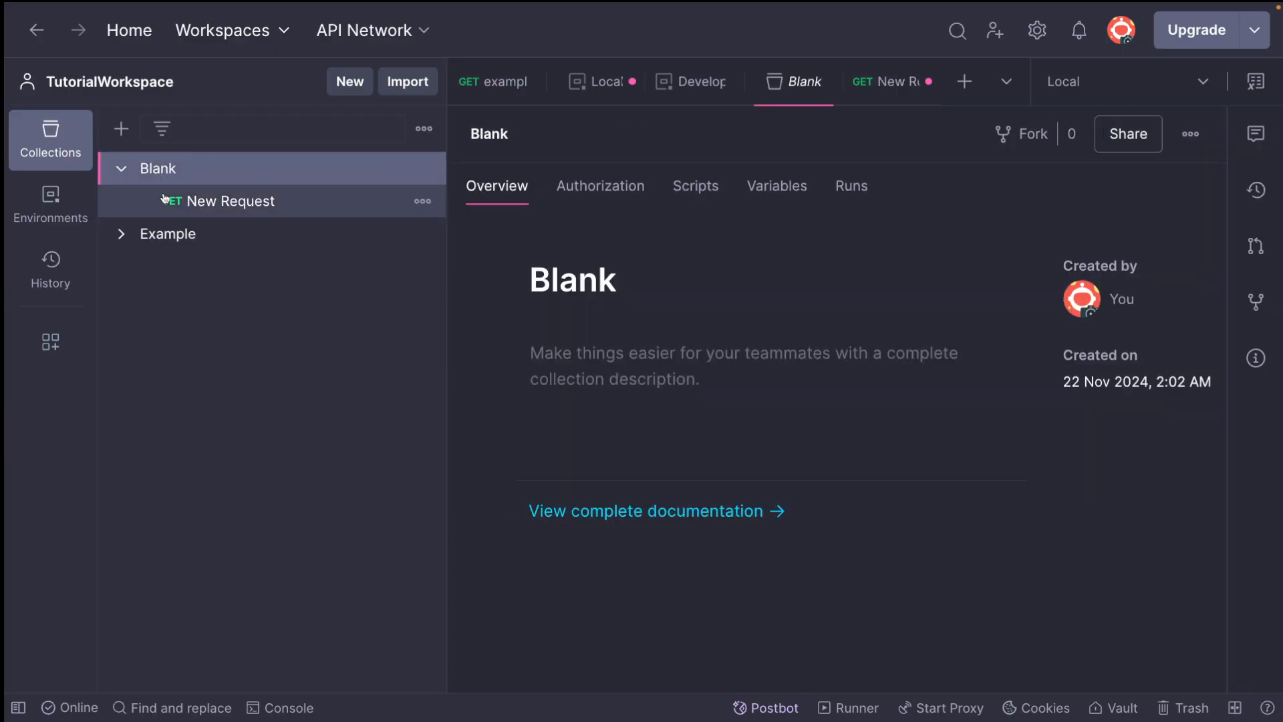
{"action": "left_click", "coordinate": [137, 177]}
Add a collection variable named token to the Example collection, enter a token value for it and save the collection
{"action": "left_click", "coordinate": [149, 205]}
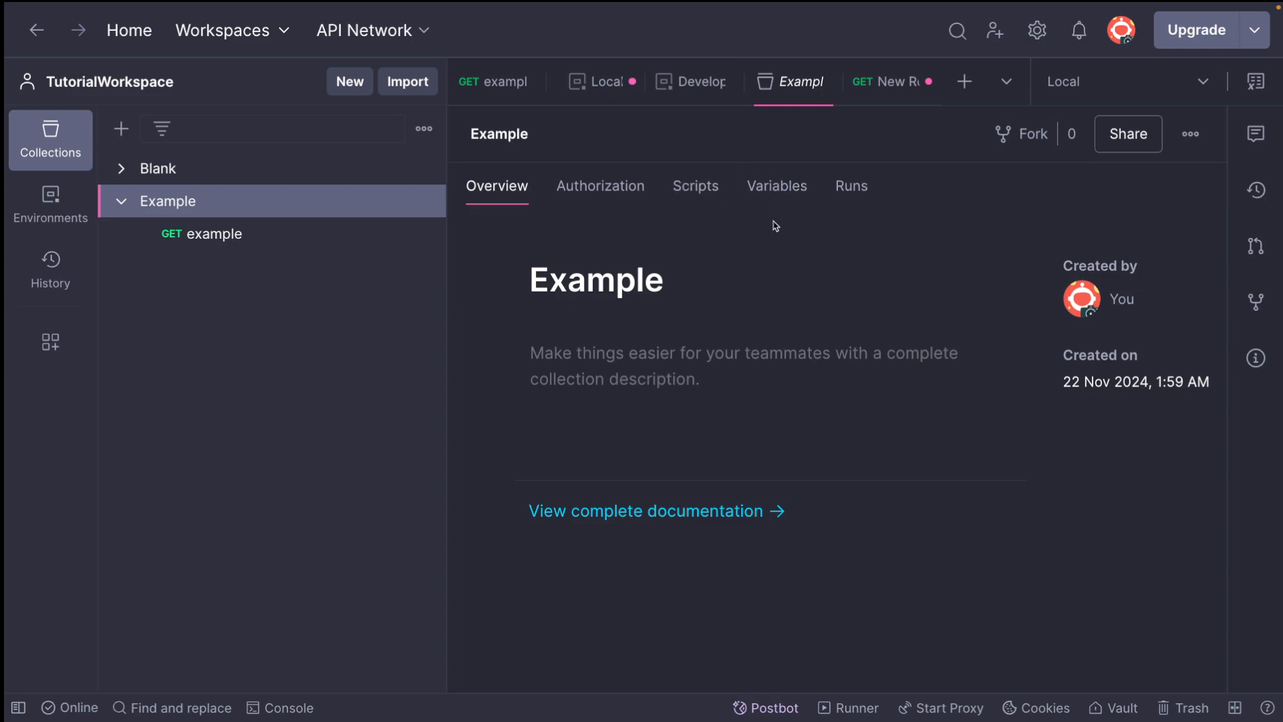
{"action": "left_click", "coordinate": [777, 190]}
{"action": "left_click", "coordinate": [589, 364]}
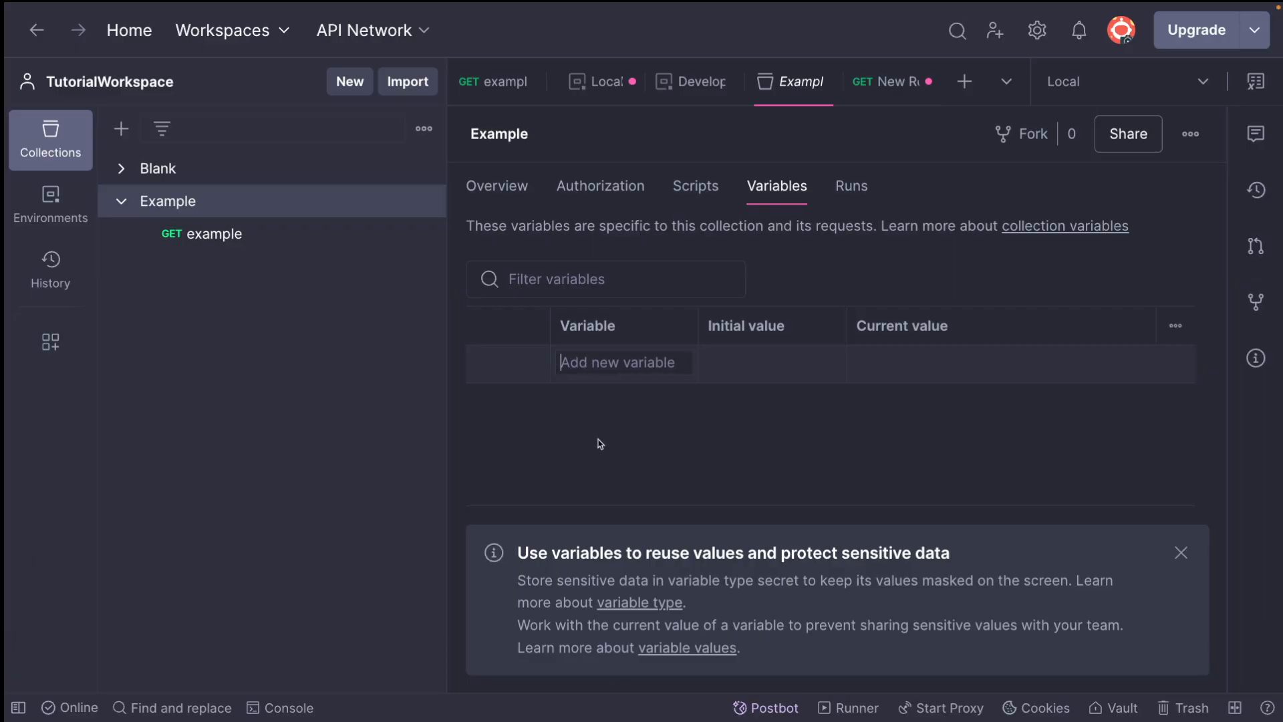
{"action": "type", "text": "token"}
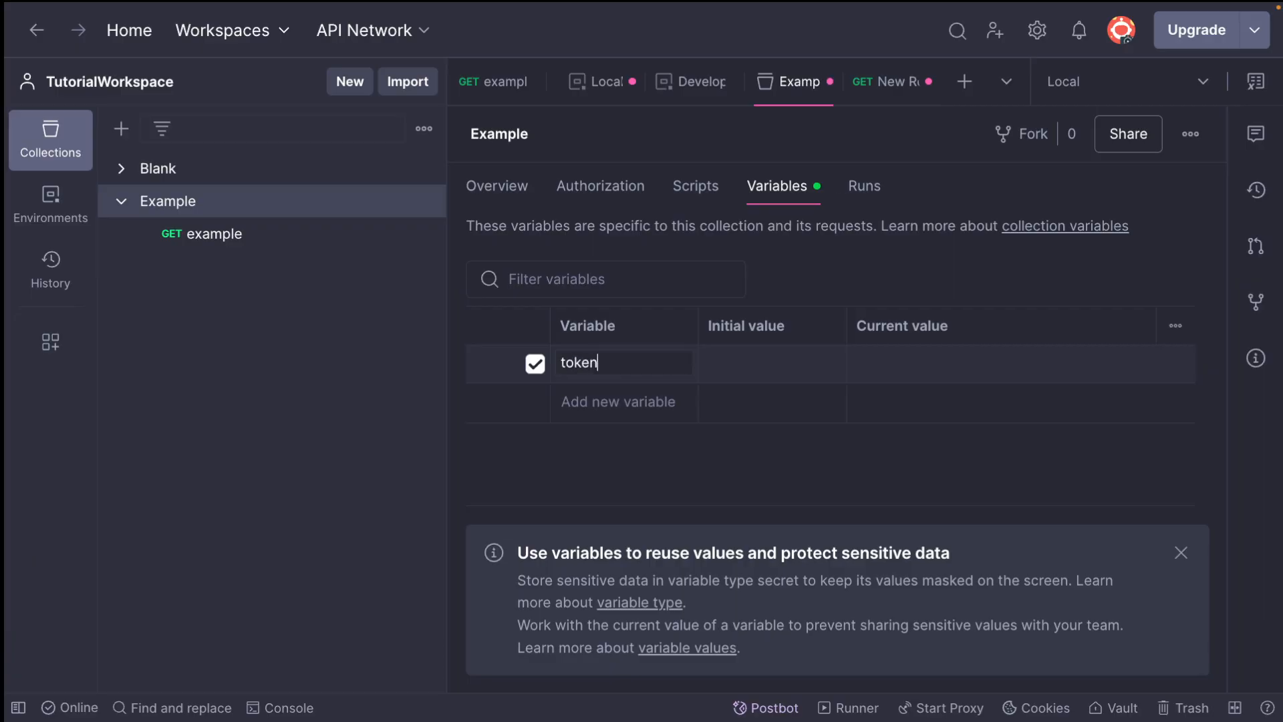
{"action": "left_click", "coordinate": [779, 366]}
{"action": "type", "text": "1"}
{"action": "left_click", "coordinate": [732, 453]}
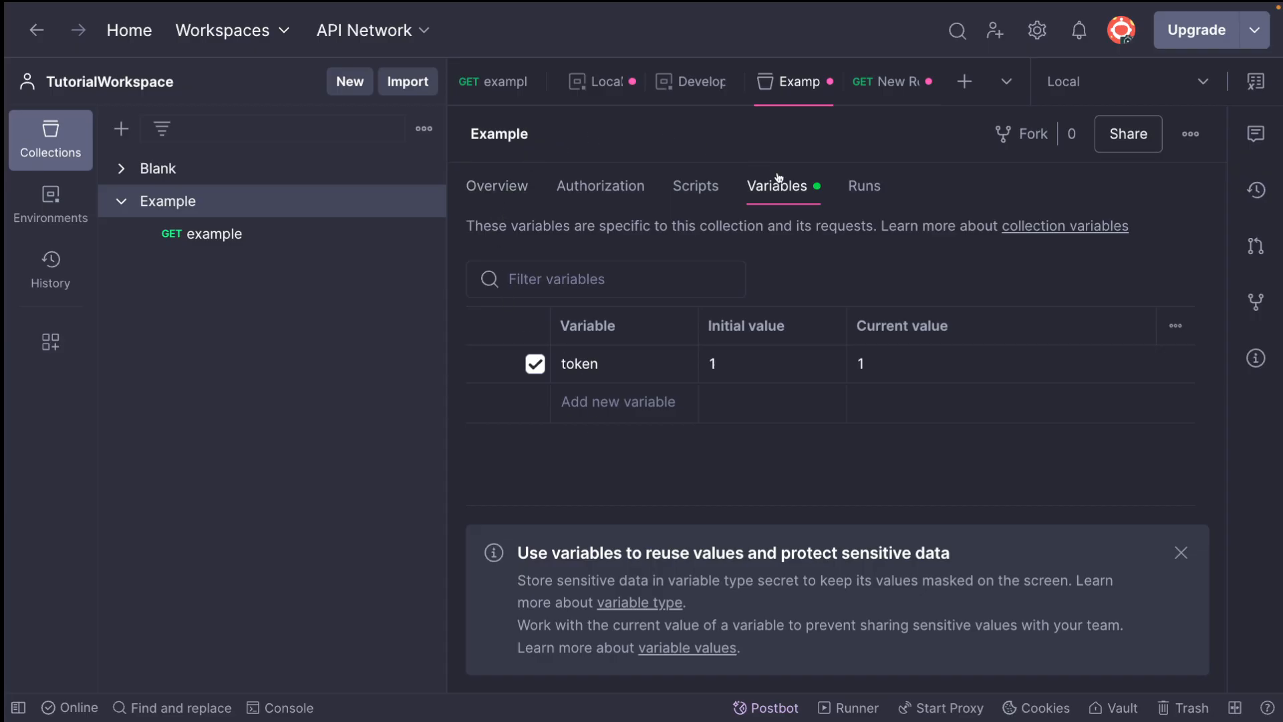
{"action": "key", "text": "ctrl+s"}
Append ?token=${{token}} to the URL of the Example collection's request, choosing the suggested token variable
{"action": "left_click", "coordinate": [222, 236]}
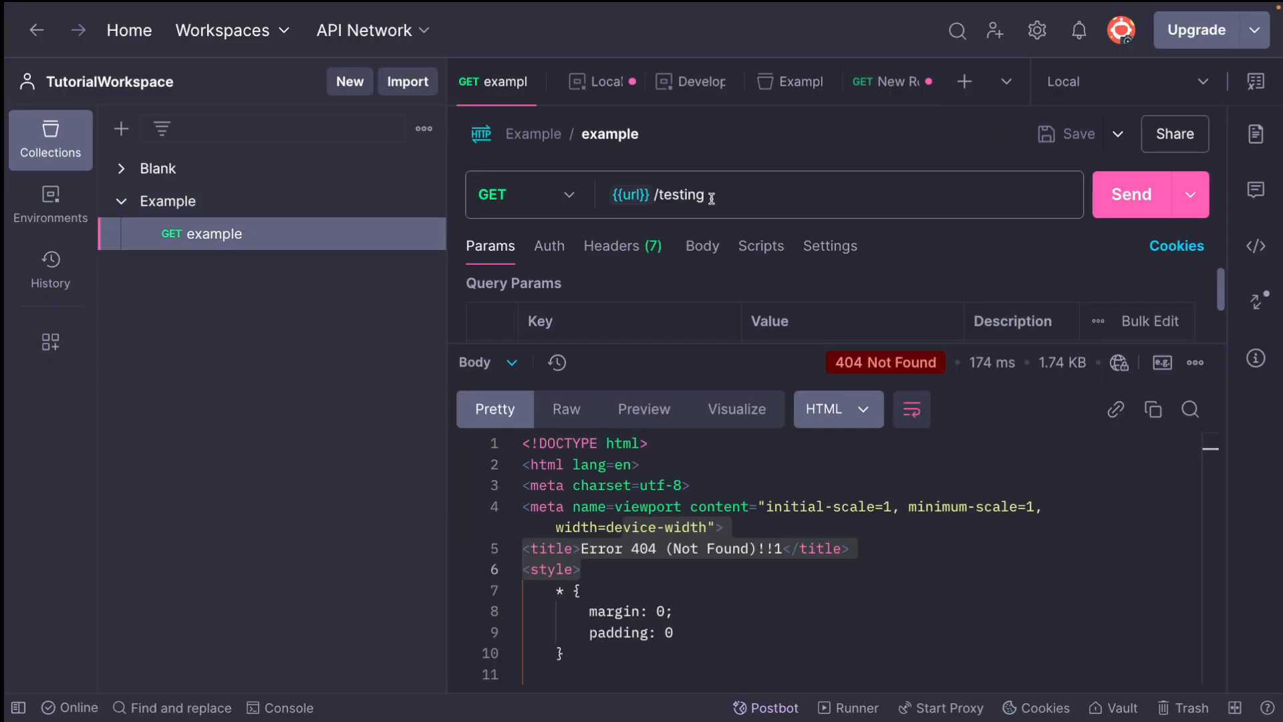
{"action": "left_click", "coordinate": [733, 198]}
{"action": "left_click", "coordinate": [735, 202]}
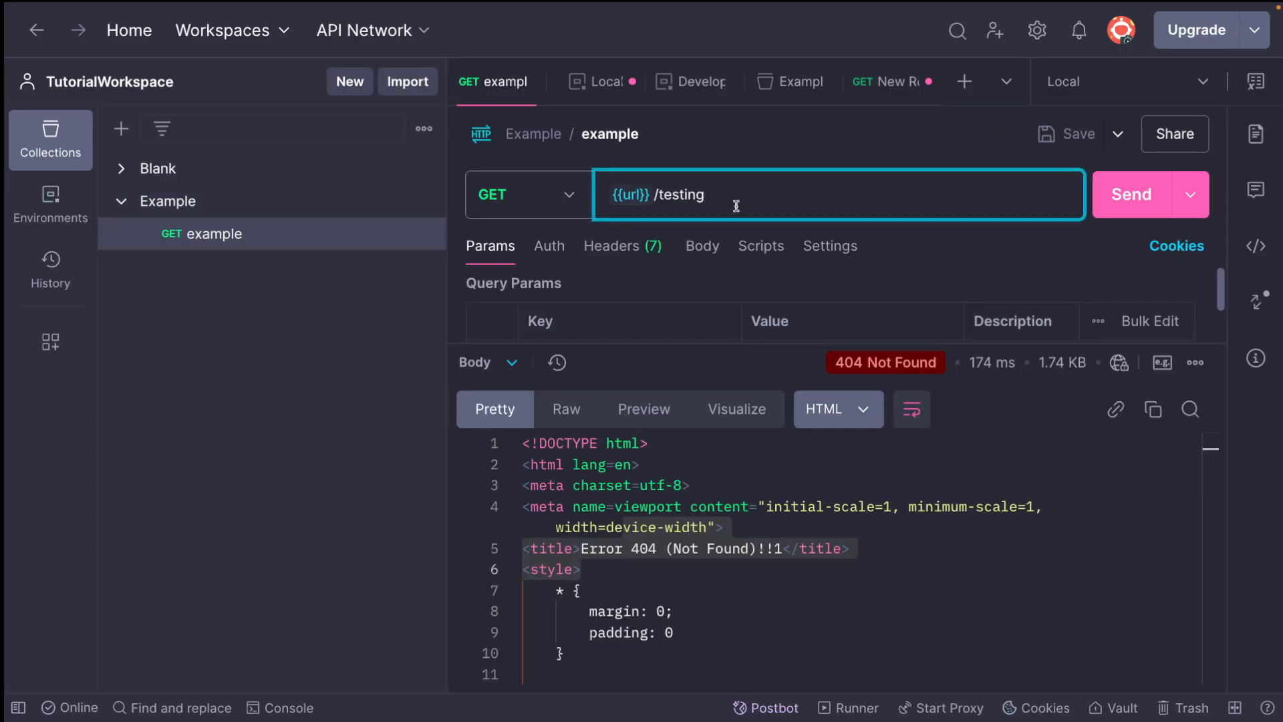
{"action": "type", "text": "?"}
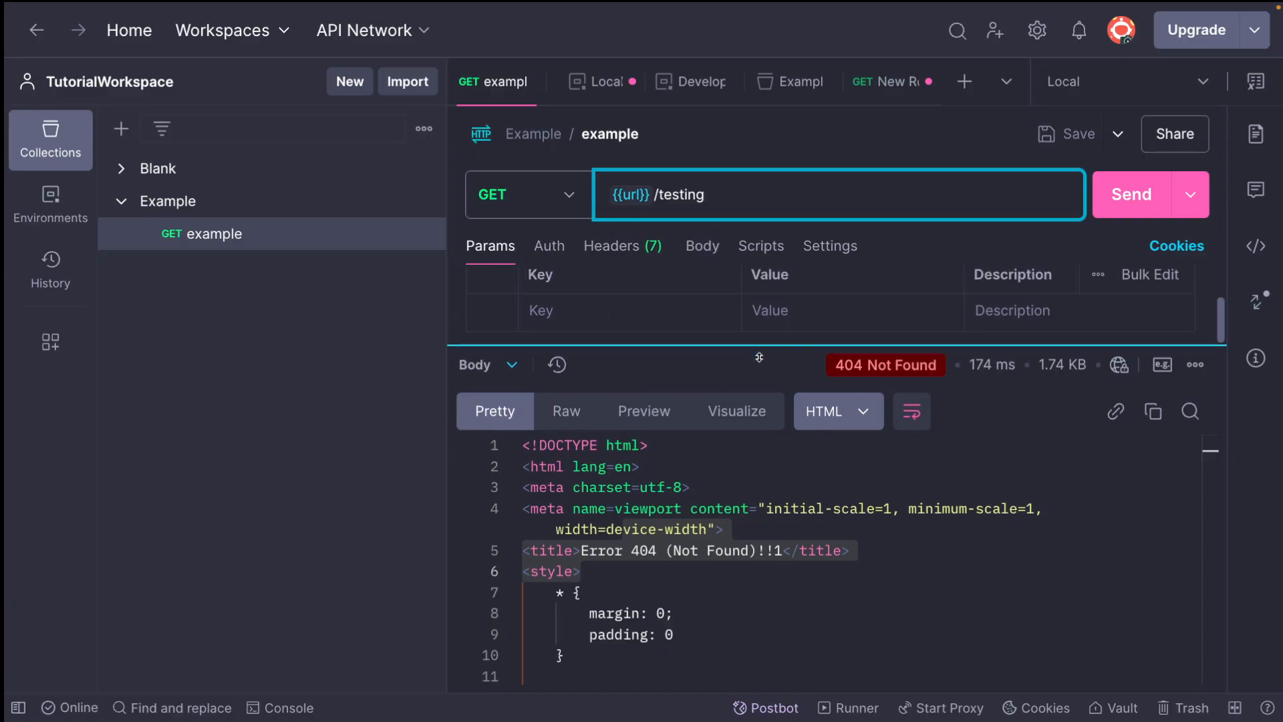
{"action": "left_click_drag", "start_coordinate": [760, 350], "coordinate": [739, 433]}
{"action": "left_click", "coordinate": [728, 199]}
{"action": "type", "text": "?token=${tok"}
{"action": "key", "text": "Return"}
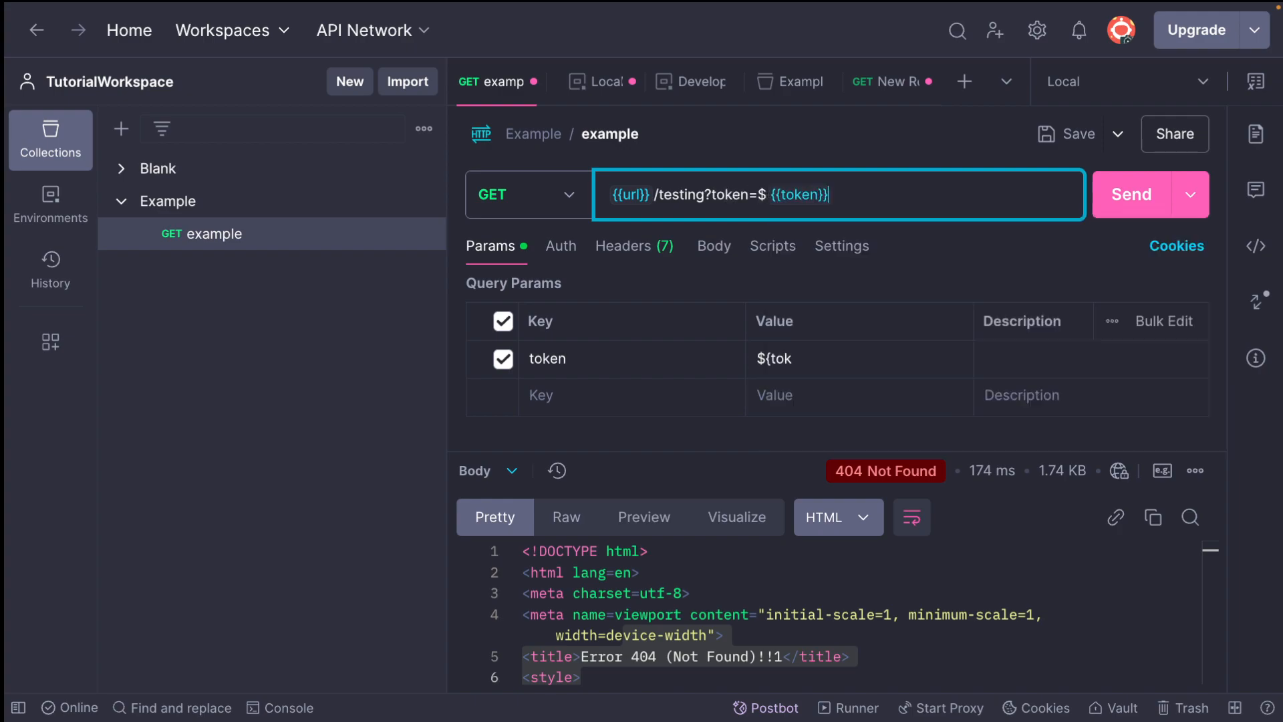
Remove the stray $ before {{token}} in the request URL and check the variable's value and scope
{"action": "key", "text": "super+s"}
{"action": "key", "text": "Left"}
{"action": "key", "text": "BackSpace"}
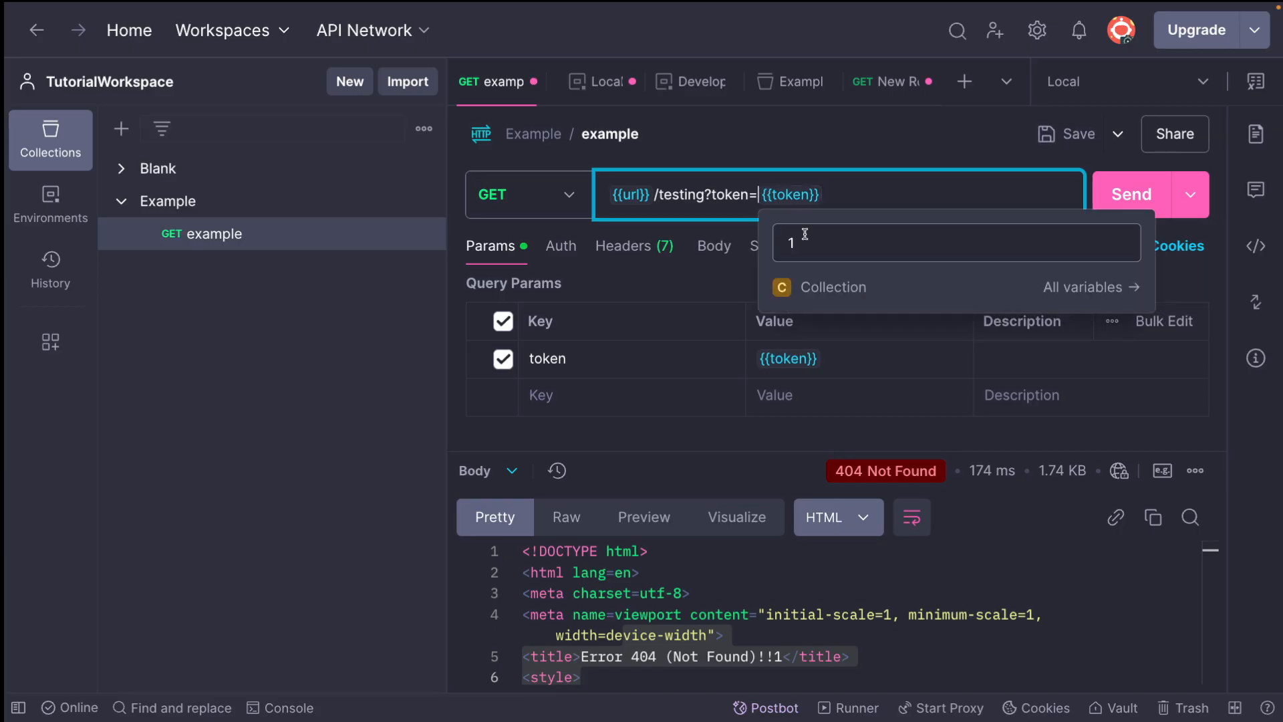
{"action": "mouse_move", "coordinate": [786, 187]}
Append ?token={{ to the URL of the Blank collection's request and check which variables are suggested
{"action": "left_click", "coordinate": [121, 169]}
{"action": "left_click", "coordinate": [213, 199]}
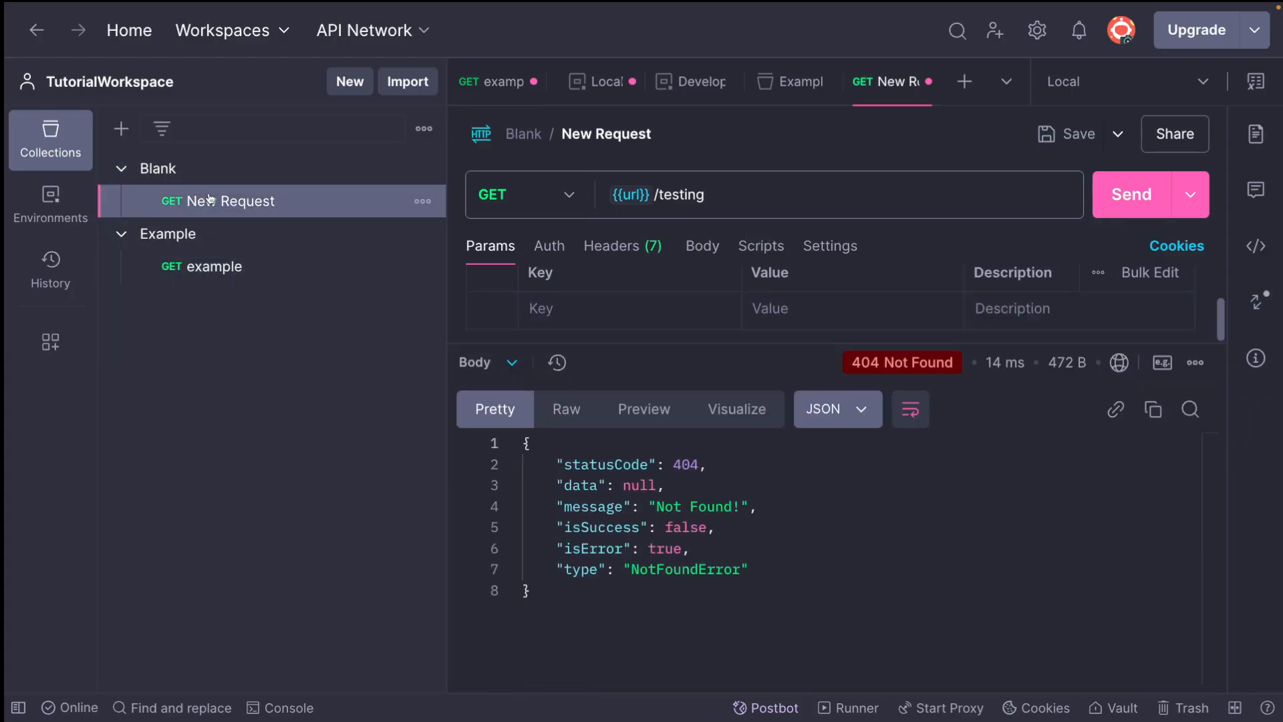
{"action": "left_click", "coordinate": [744, 196]}
{"action": "type", "text": "?to"}
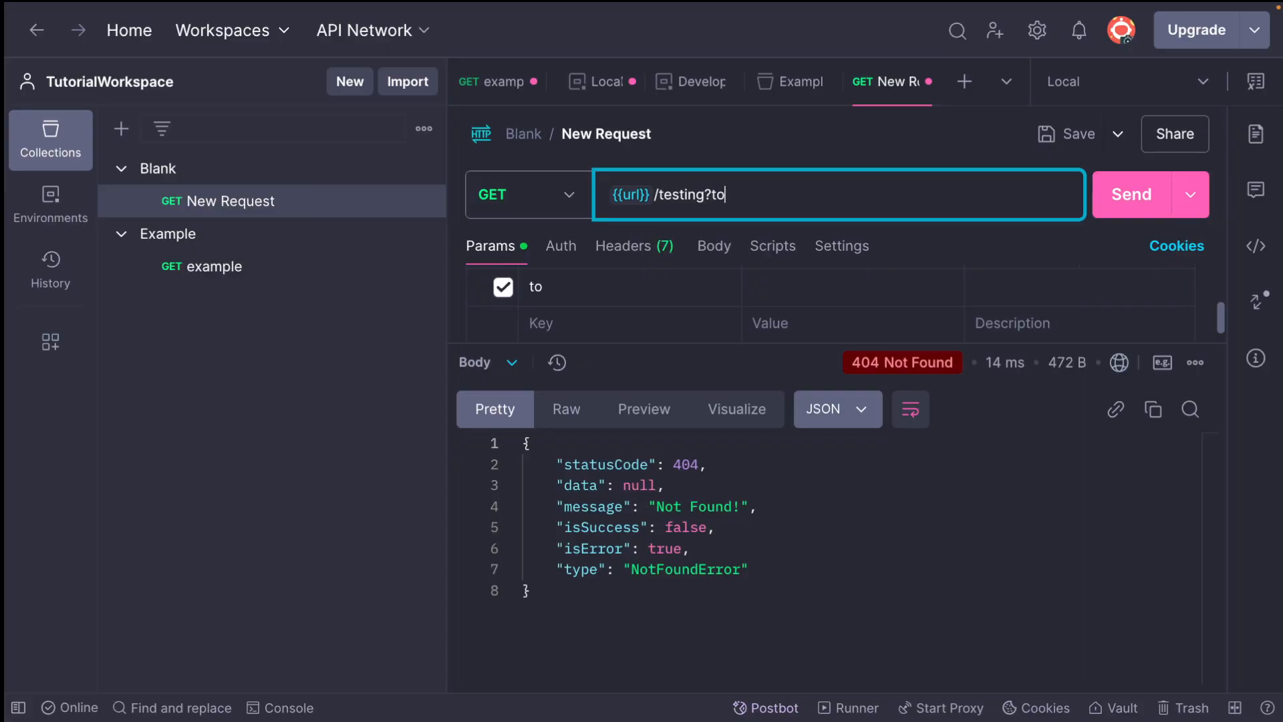
{"action": "type", "text": "ken={{"}
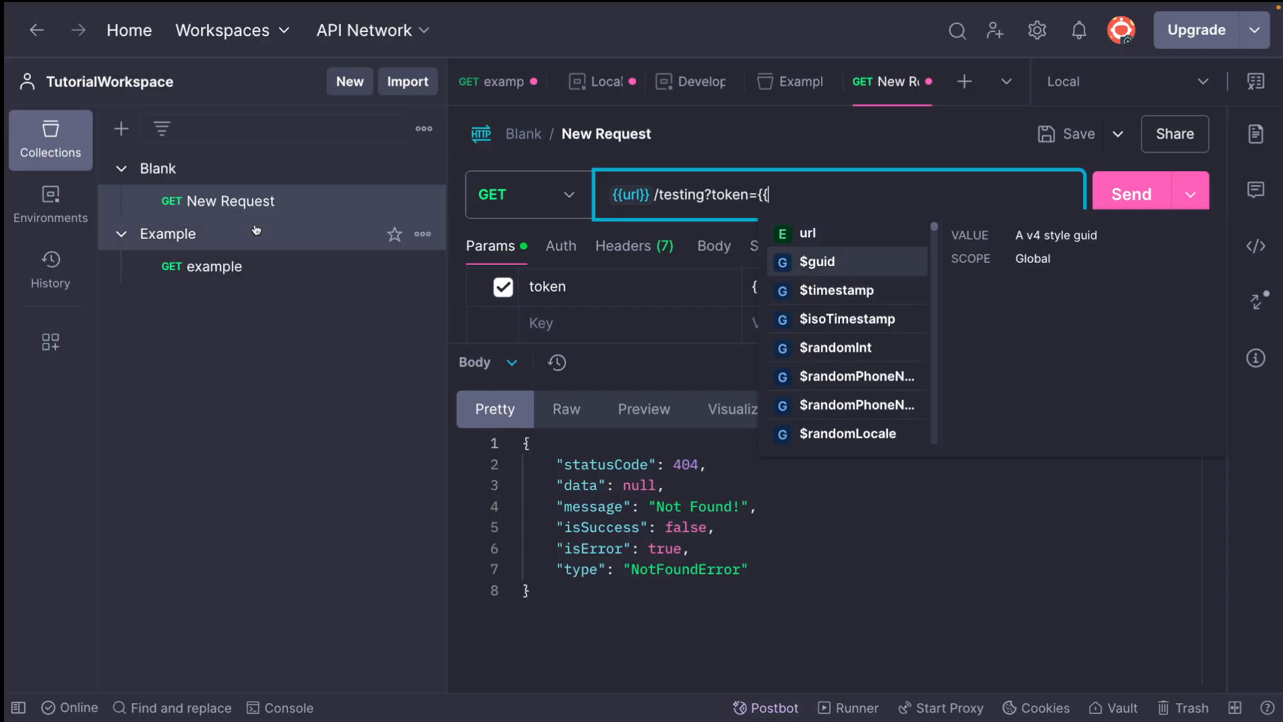
Clear the {{token}} reference from the Example collection's request URL and insert the suggested token collection variable again
{"action": "left_click", "coordinate": [253, 267]}
{"action": "double_click", "coordinate": [797, 198]}
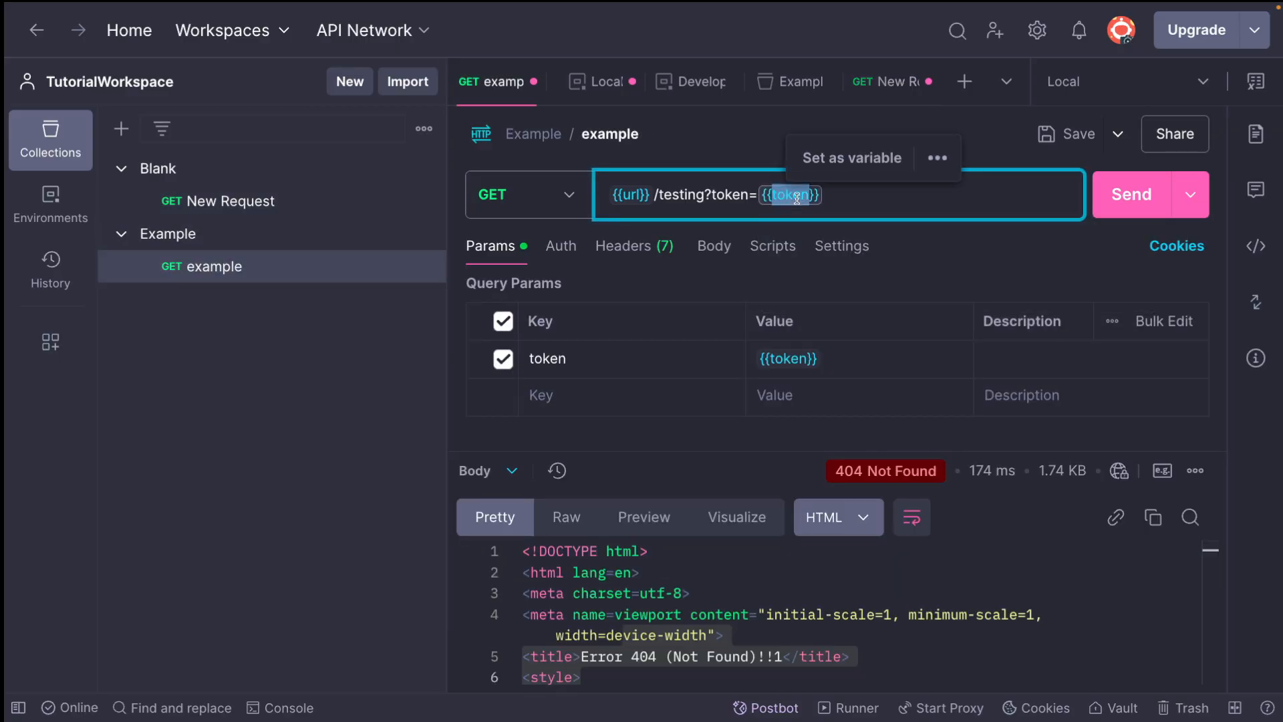
{"action": "key", "text": "BackSpace"}
{"action": "key", "text": "BackSpace"}
{"action": "key", "text": "BackSpace"}
{"action": "key", "text": "BackSpace"}
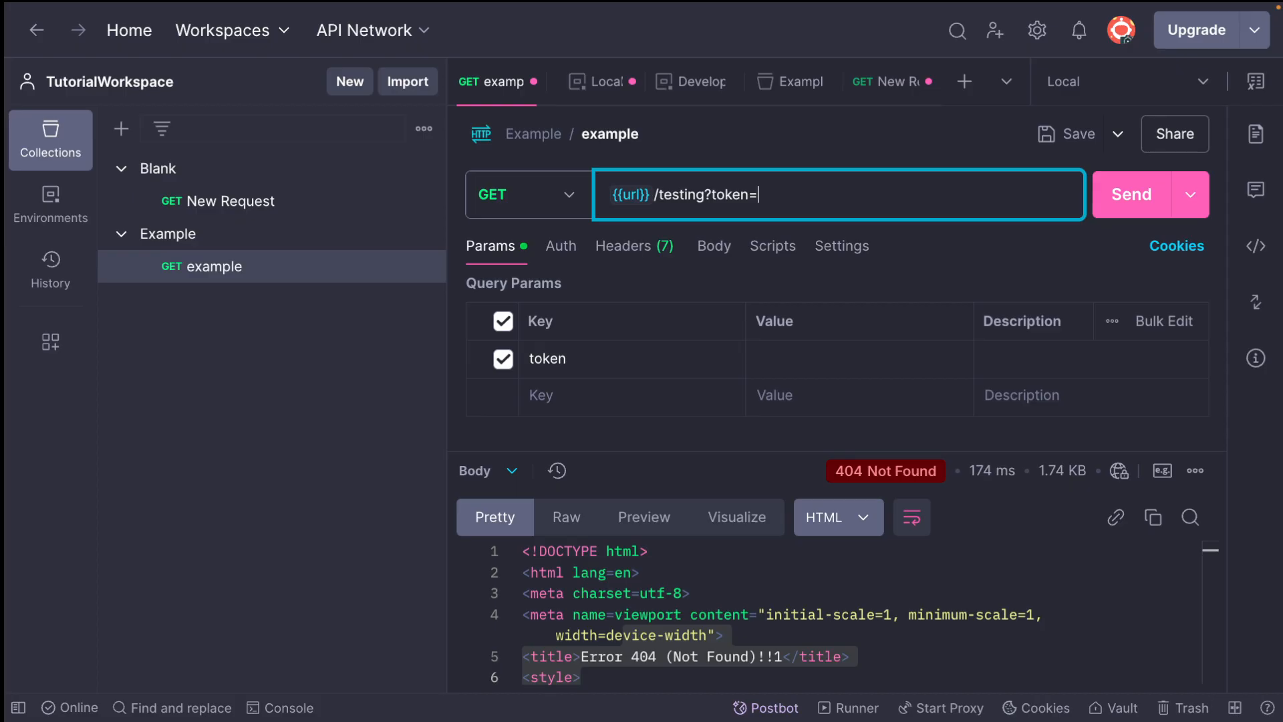
{"action": "type", "text": "{{"}
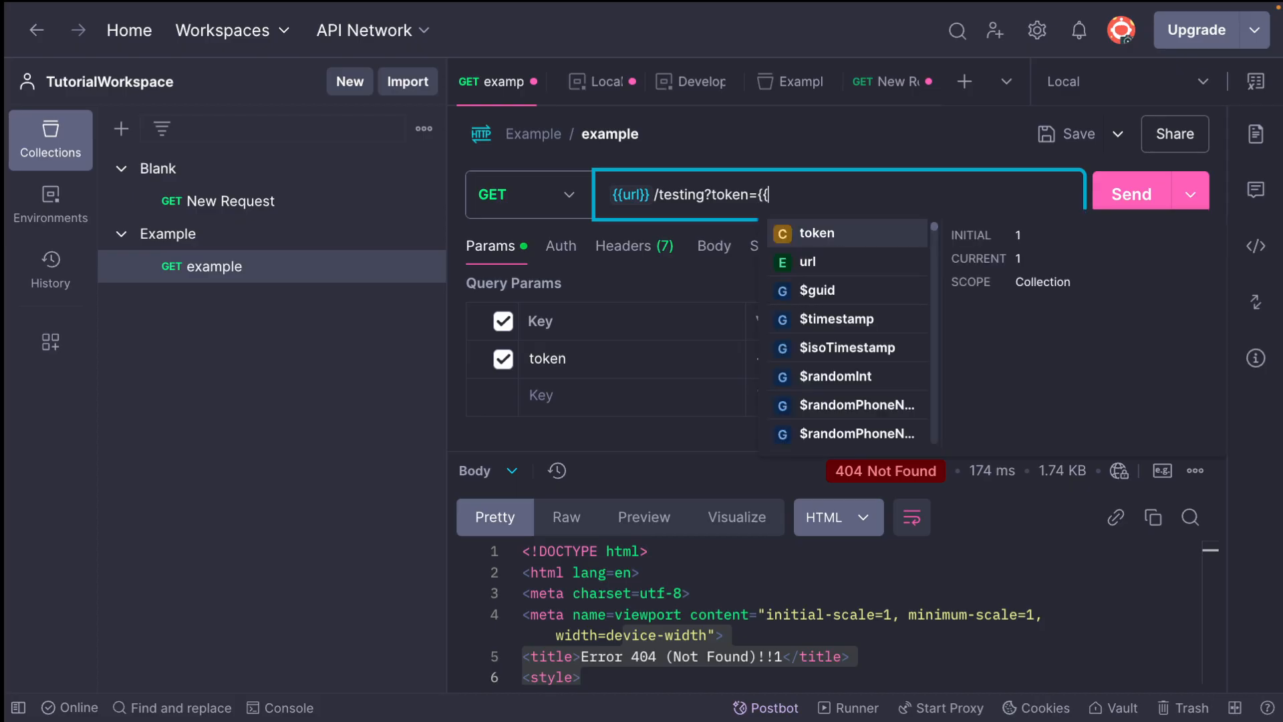
{"action": "left_click", "coordinate": [812, 233]}
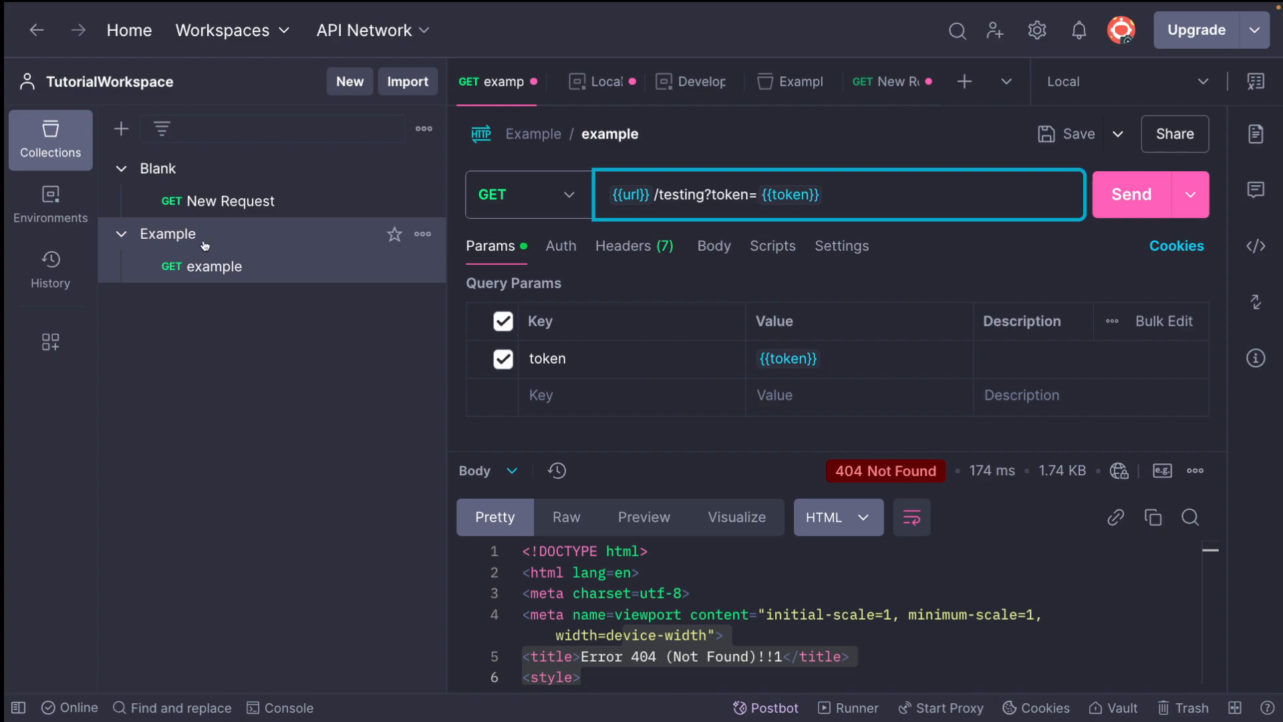
{"action": "left_click", "coordinate": [422, 234]}
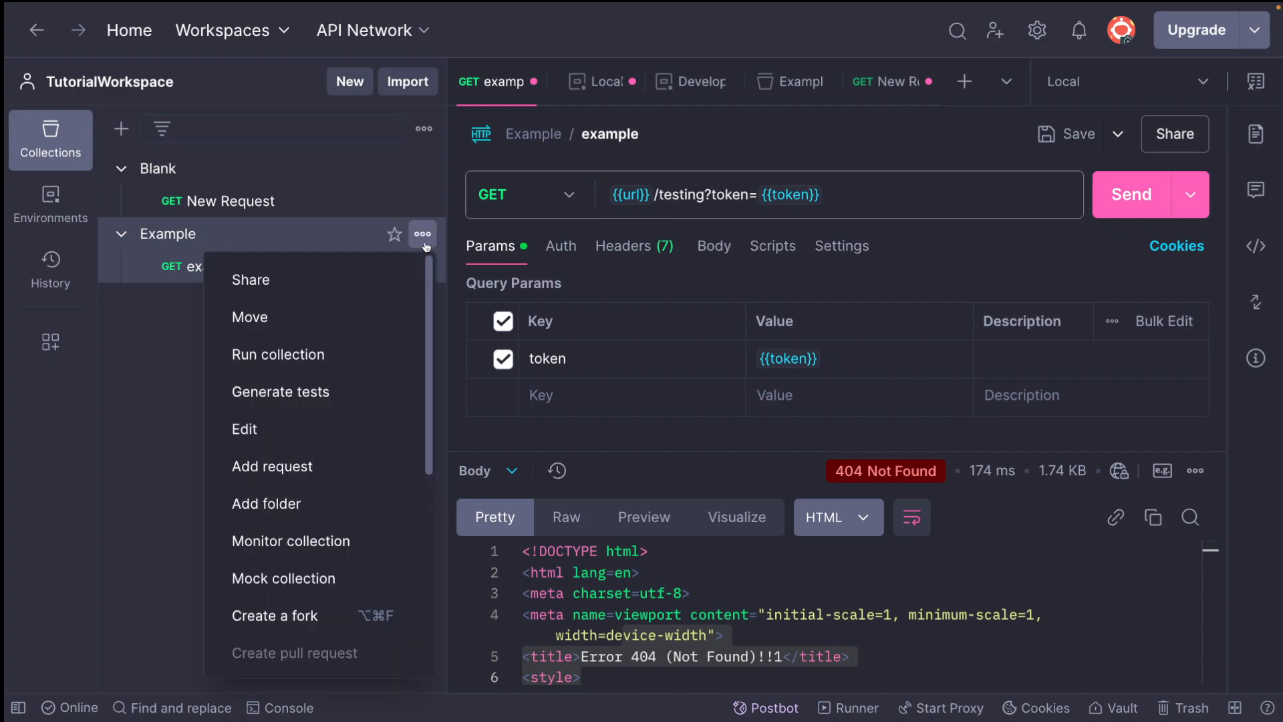
{"action": "left_click", "coordinate": [137, 302]}
{"action": "left_click", "coordinate": [121, 169]}
{"action": "left_click", "coordinate": [121, 200]}
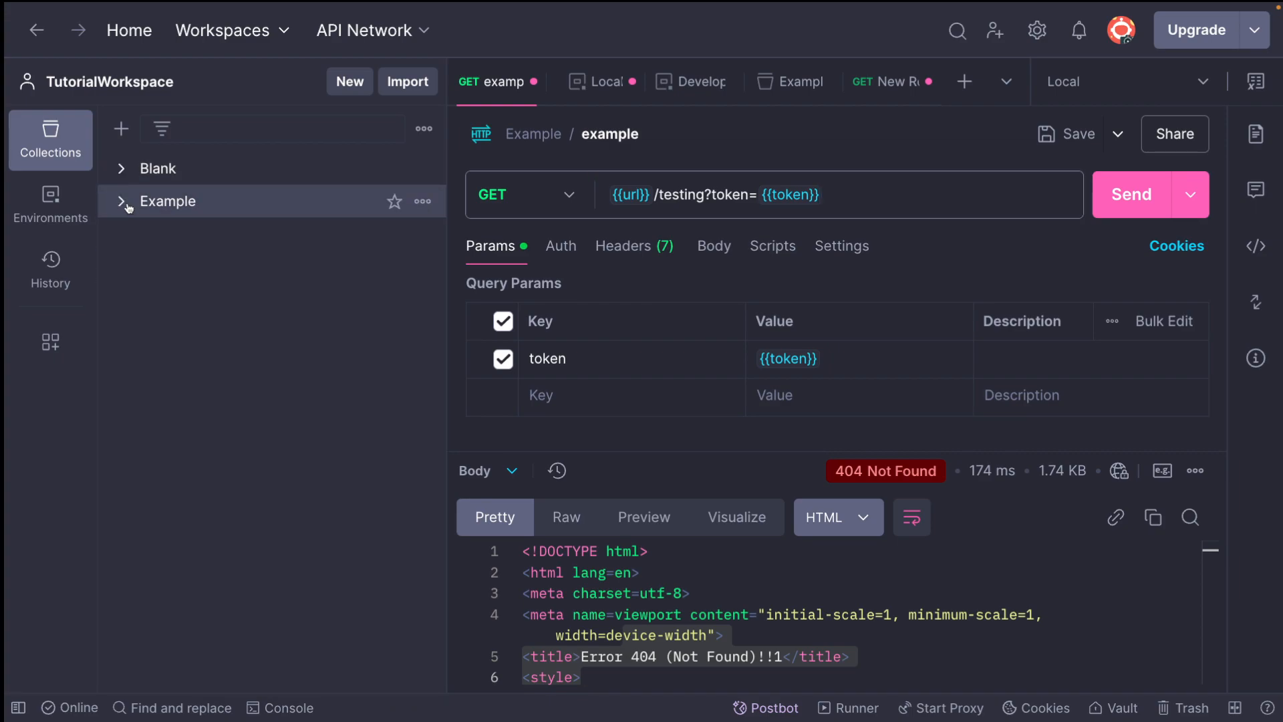
Review the workspace's environments and the available environment choices, and compare them with the Example collection's variables
{"action": "left_click", "coordinate": [50, 209]}
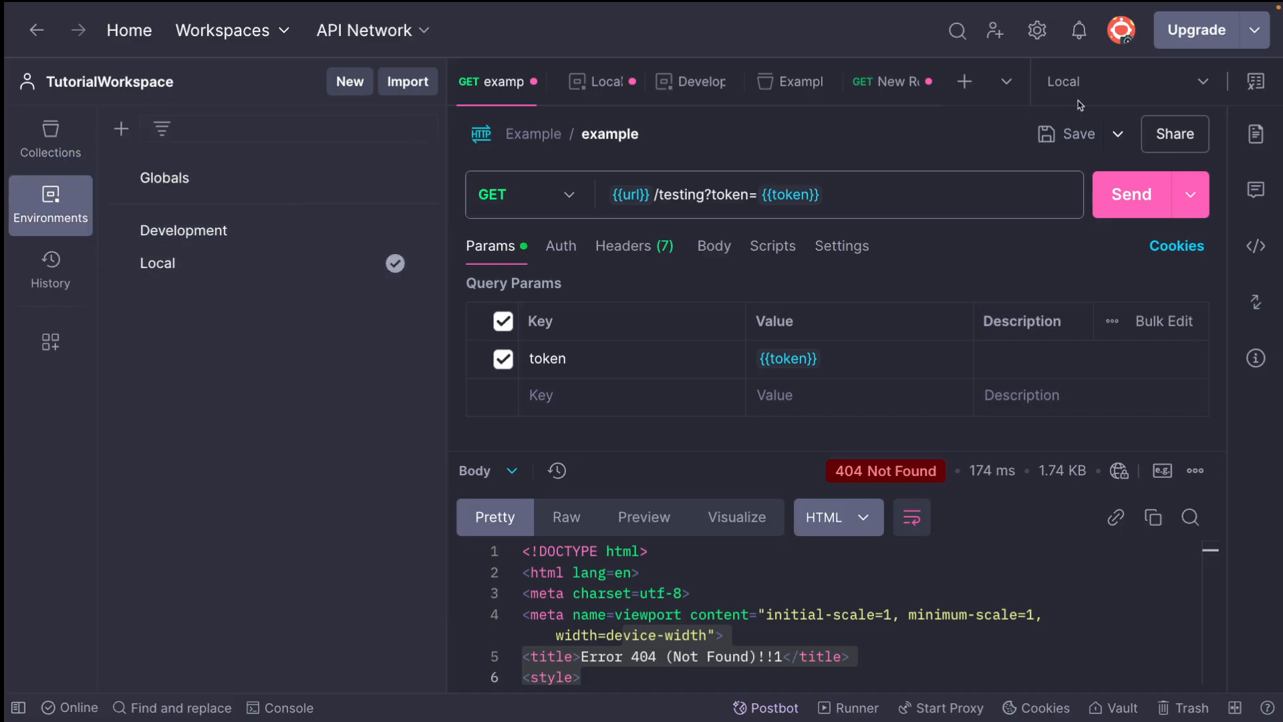
{"action": "left_click", "coordinate": [1144, 83]}
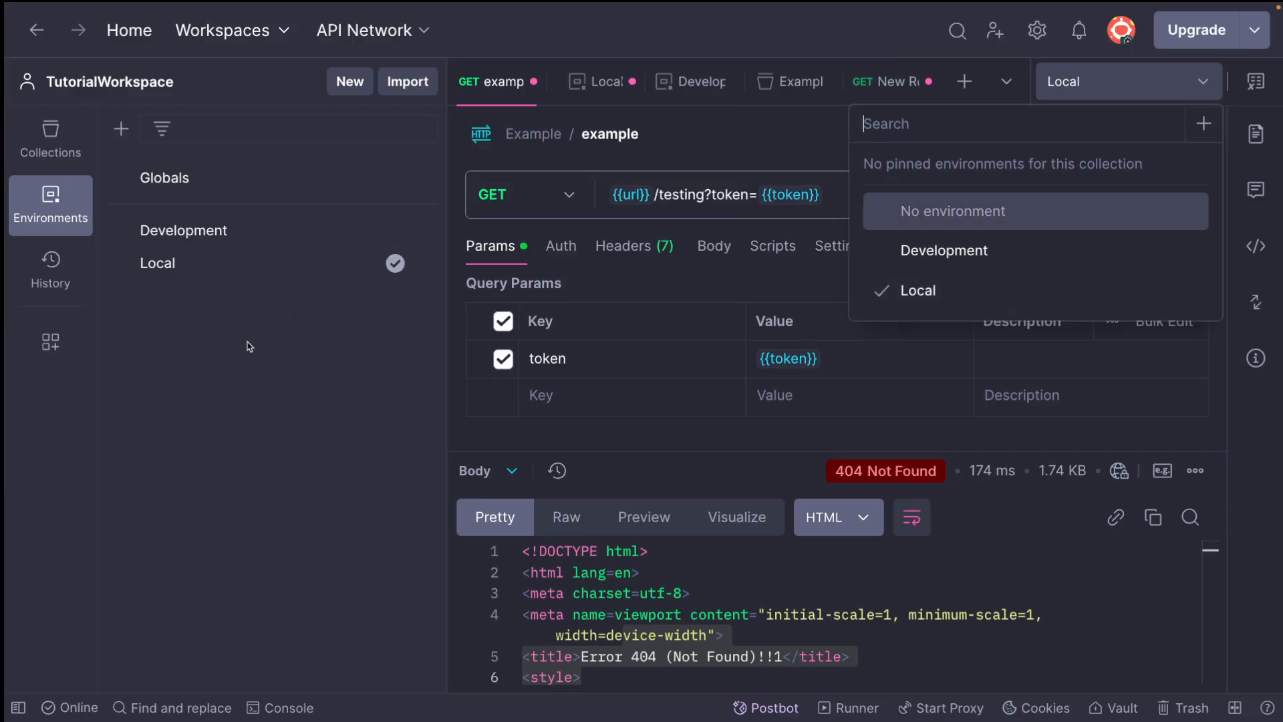
{"action": "left_click", "coordinate": [229, 374]}
{"action": "left_click", "coordinate": [50, 140]}
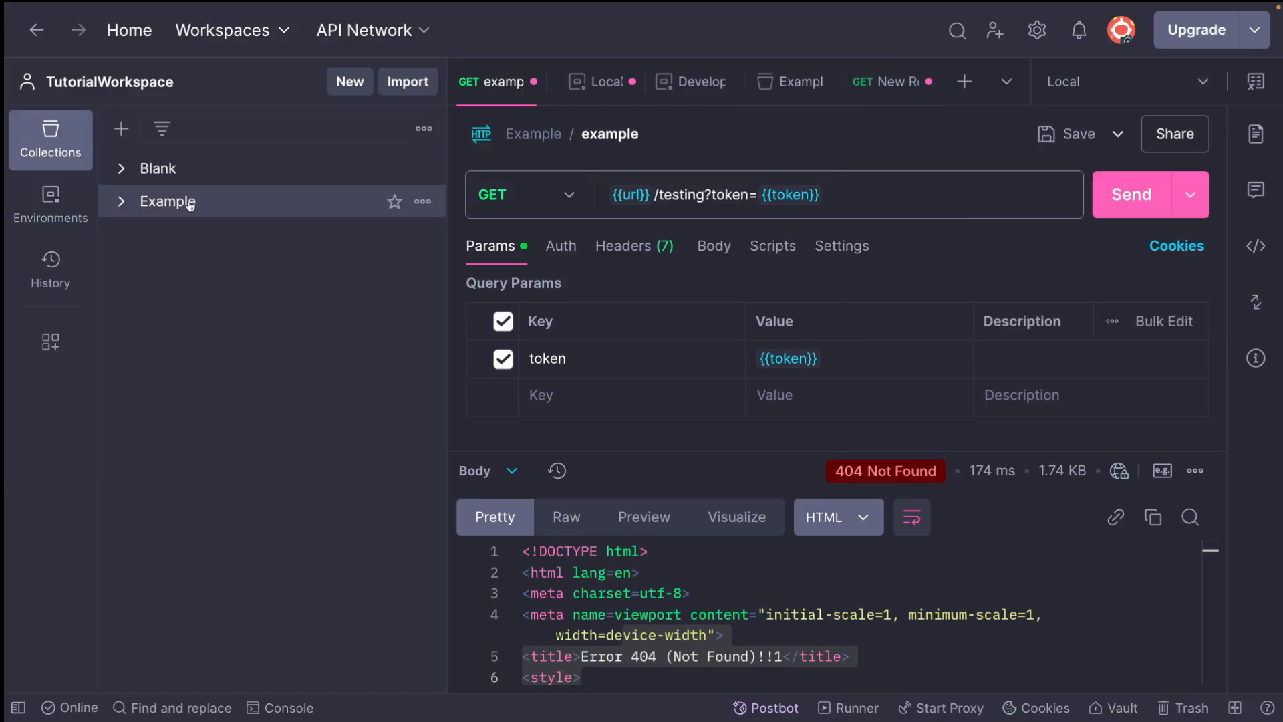
{"action": "left_click", "coordinate": [150, 206]}
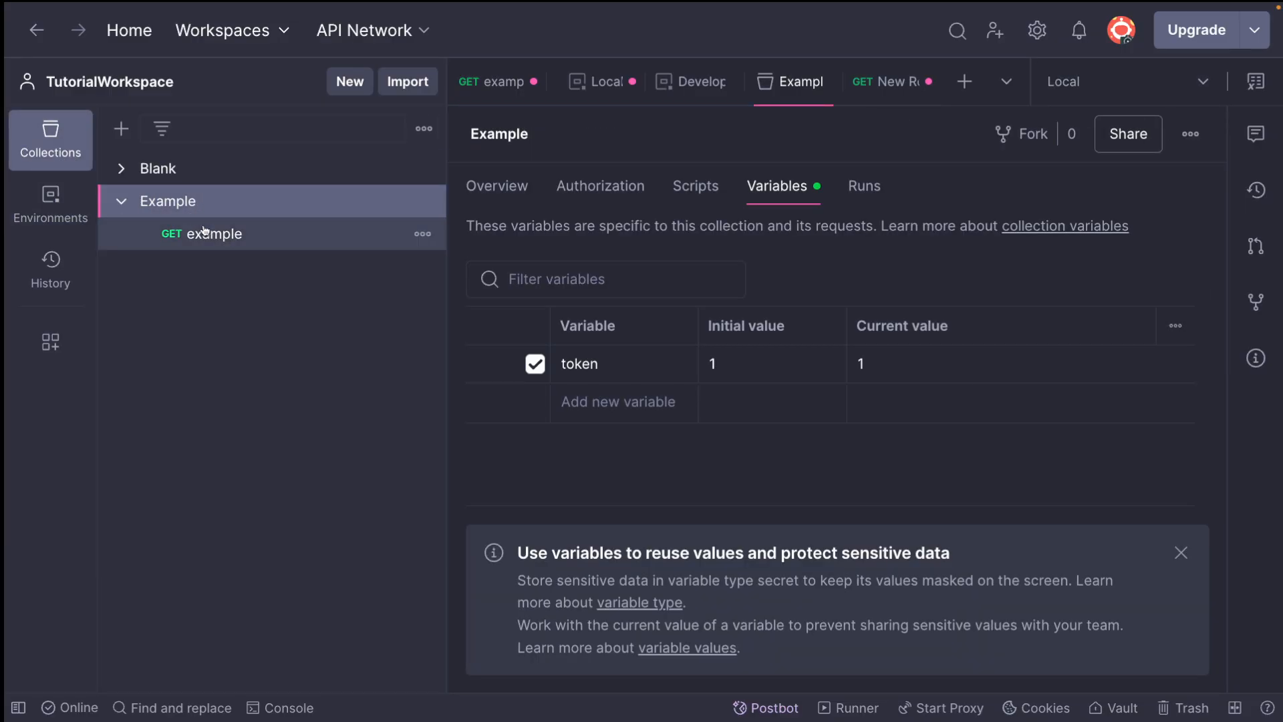
{"action": "double_click", "coordinate": [581, 364]}
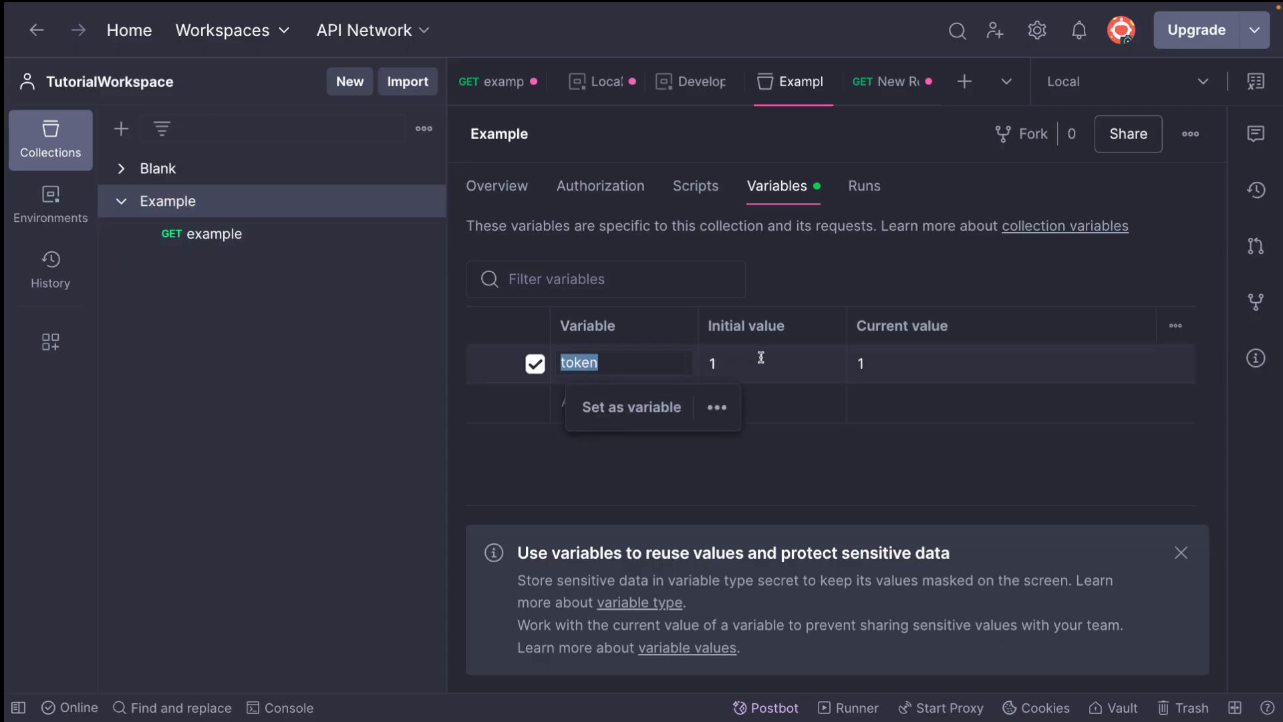
{"action": "left_click", "coordinate": [538, 478]}
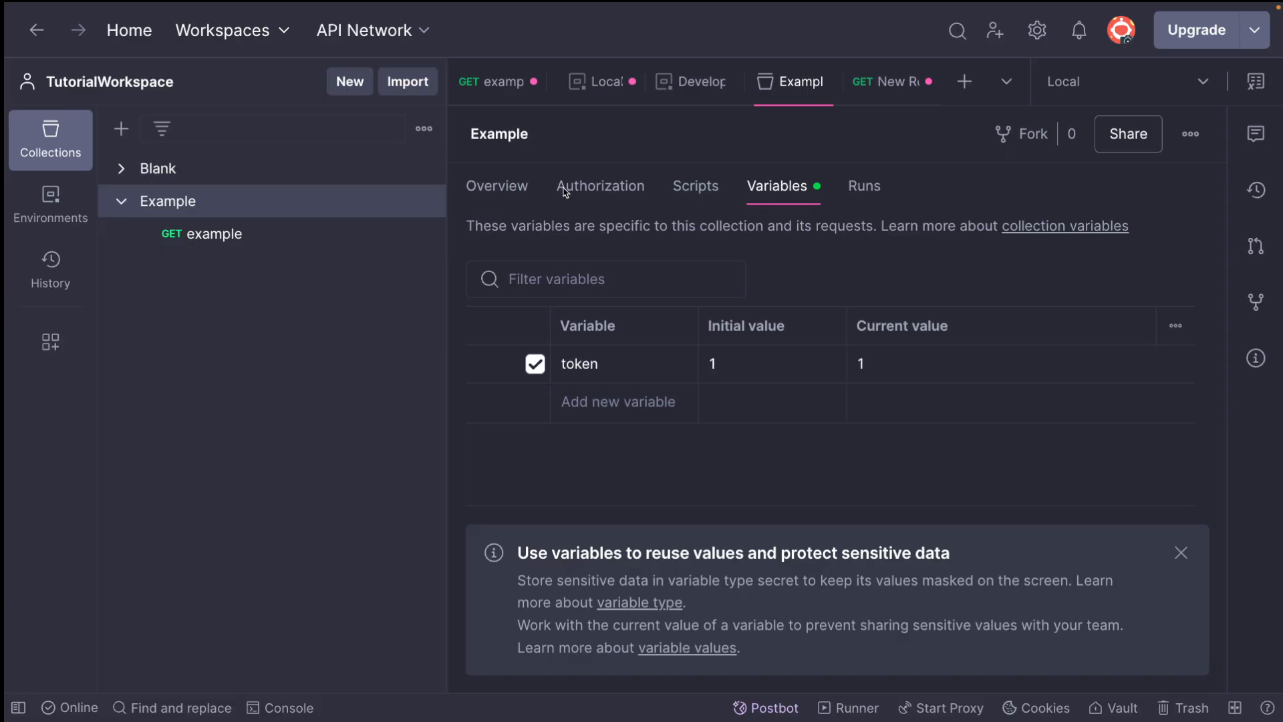
Close all open tabs, saving the pending changes to the Local environment and both collections' requests
{"action": "left_click", "coordinate": [828, 81]}
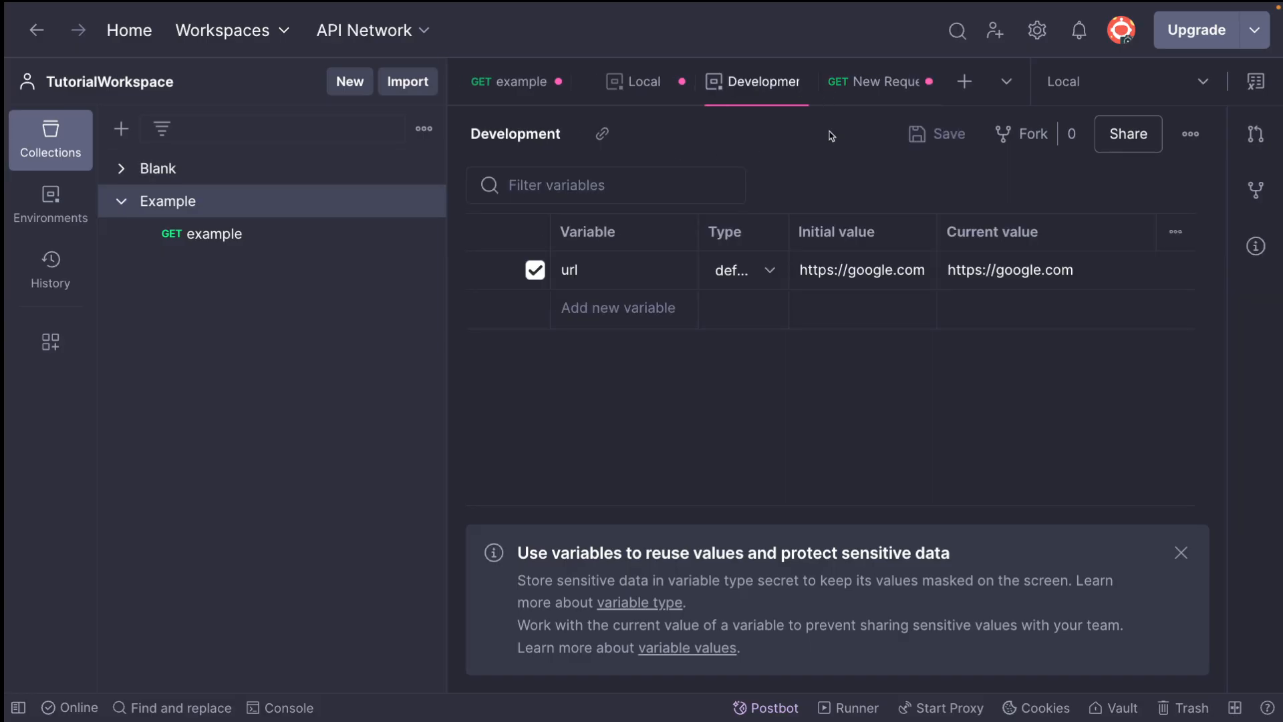
{"action": "left_click", "coordinate": [804, 82]}
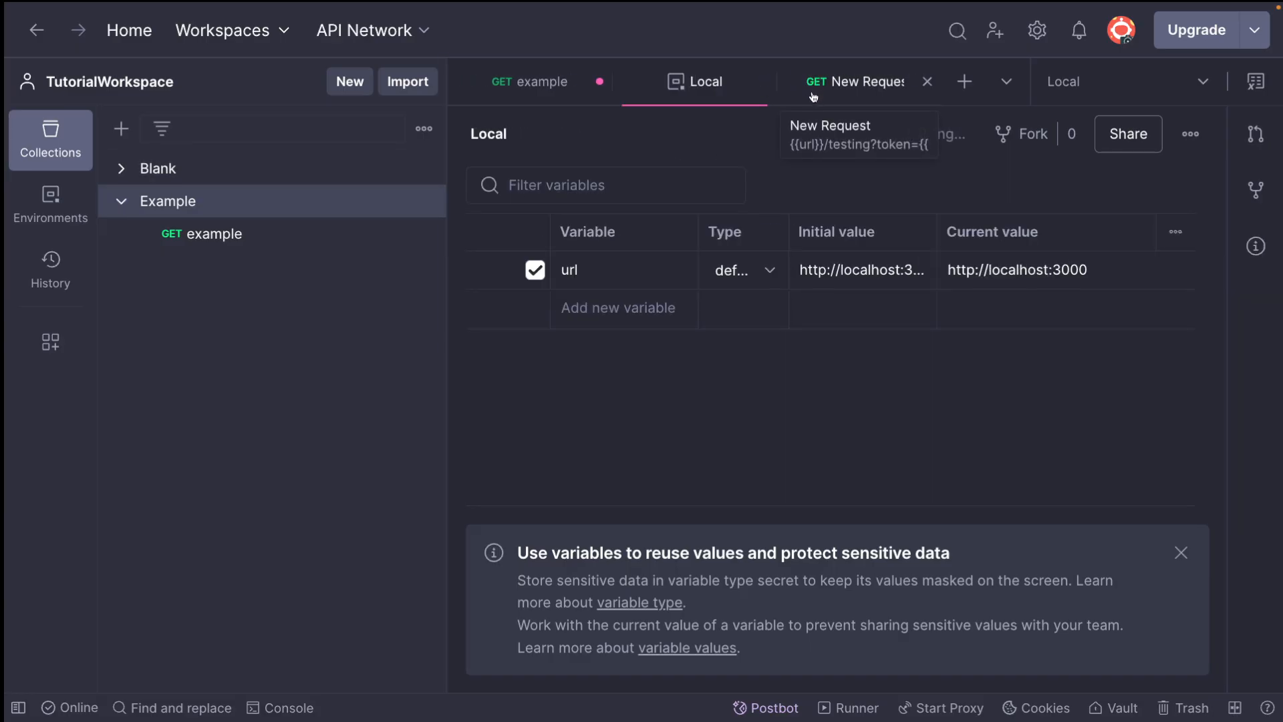
{"action": "left_click", "coordinate": [762, 82]}
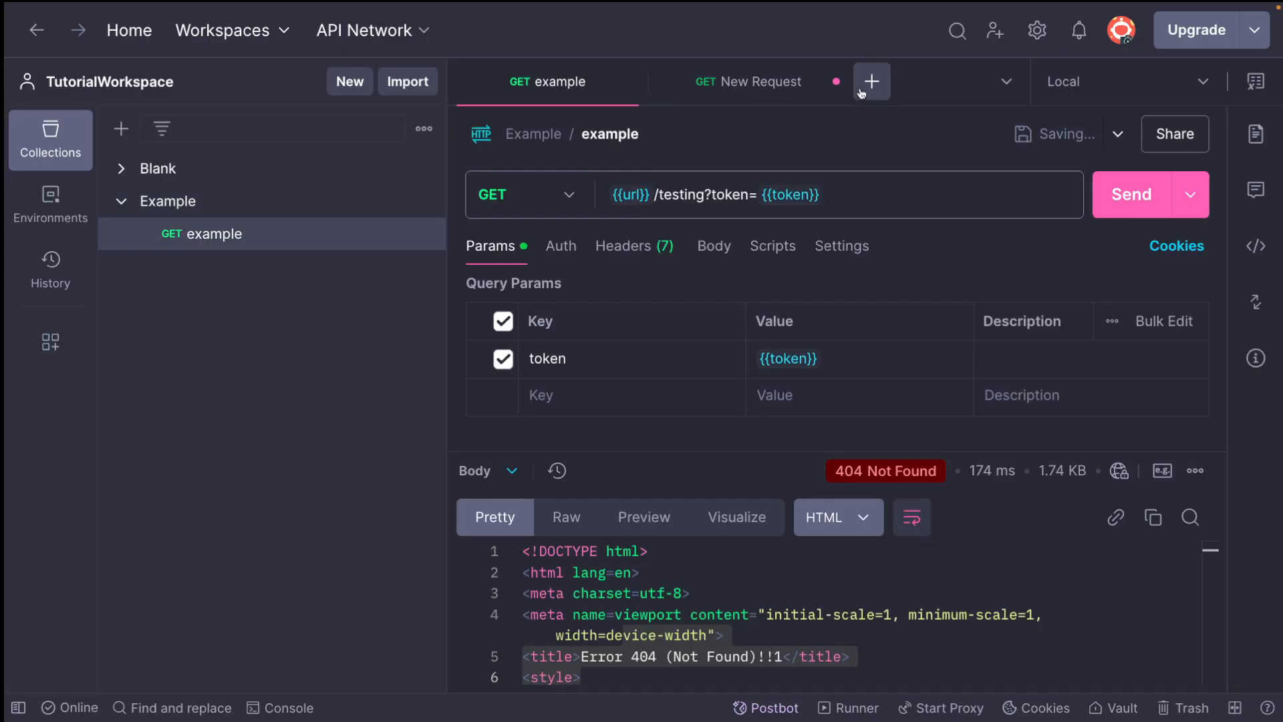
{"action": "left_click", "coordinate": [835, 82]}
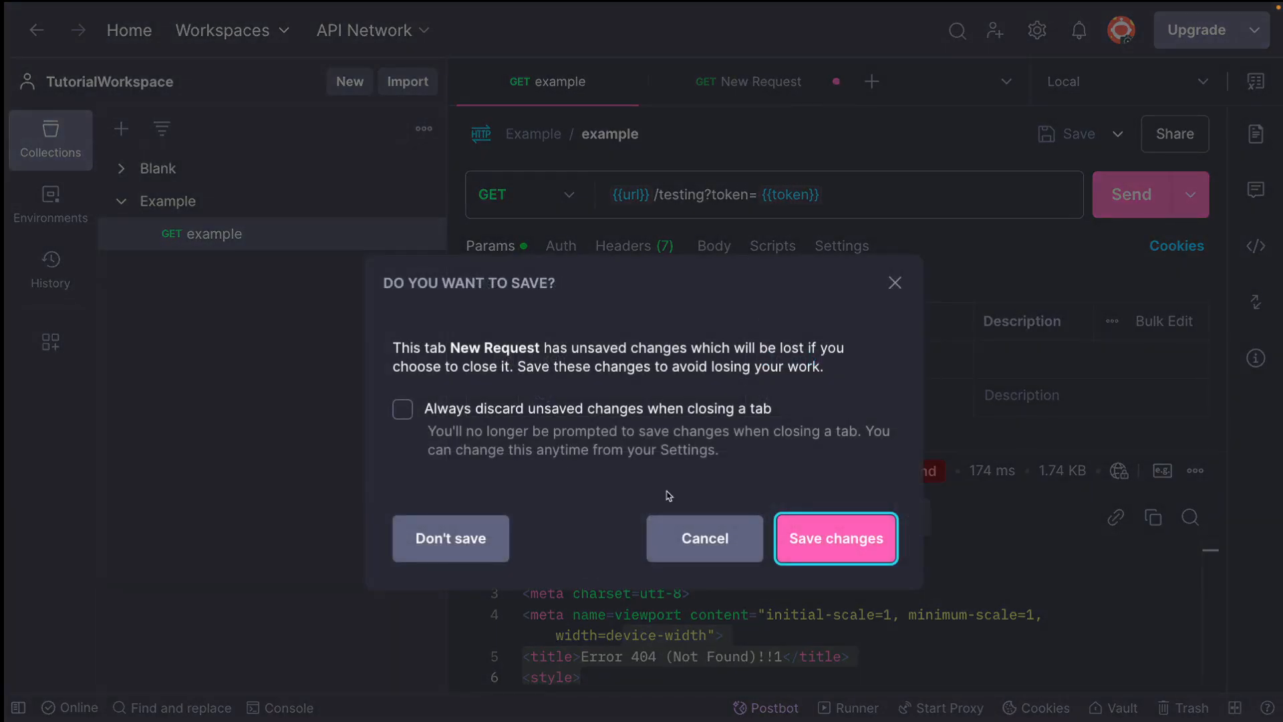
{"action": "left_click", "coordinate": [810, 537]}
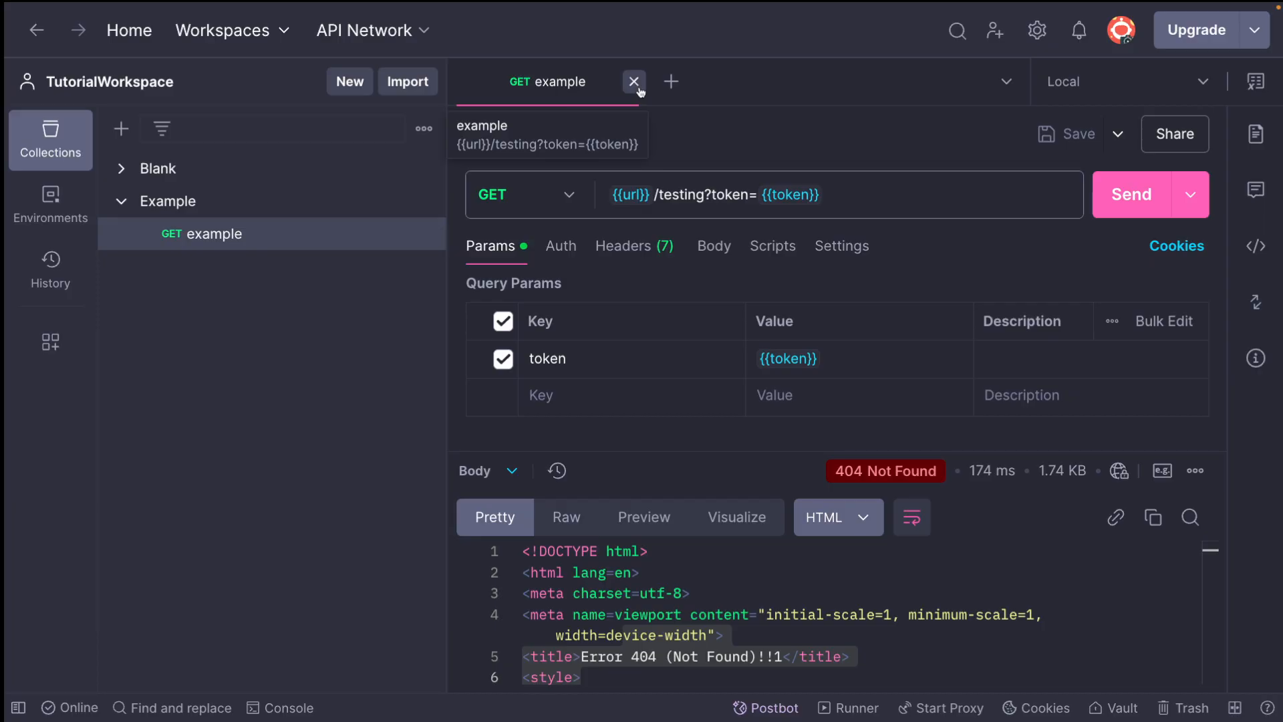
{"action": "left_click", "coordinate": [633, 81]}
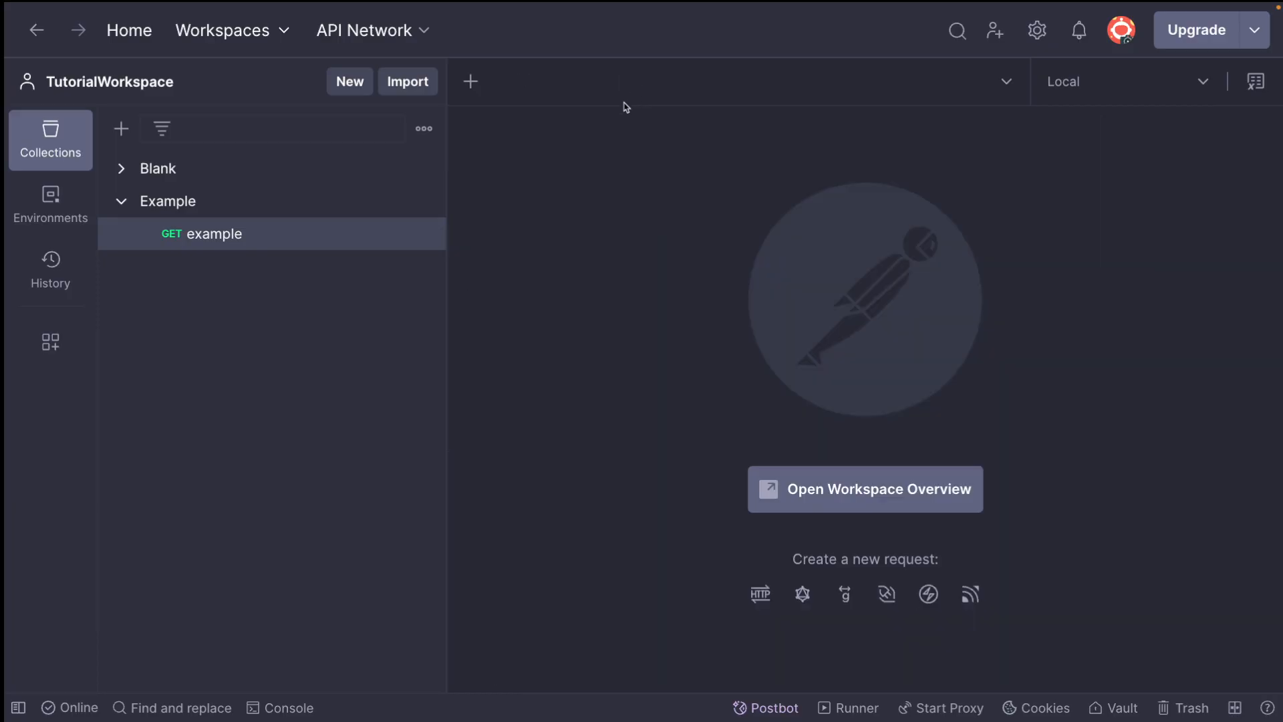
Add a new folder to the Blank collection and open the collection's overview
{"action": "left_click", "coordinate": [134, 203]}
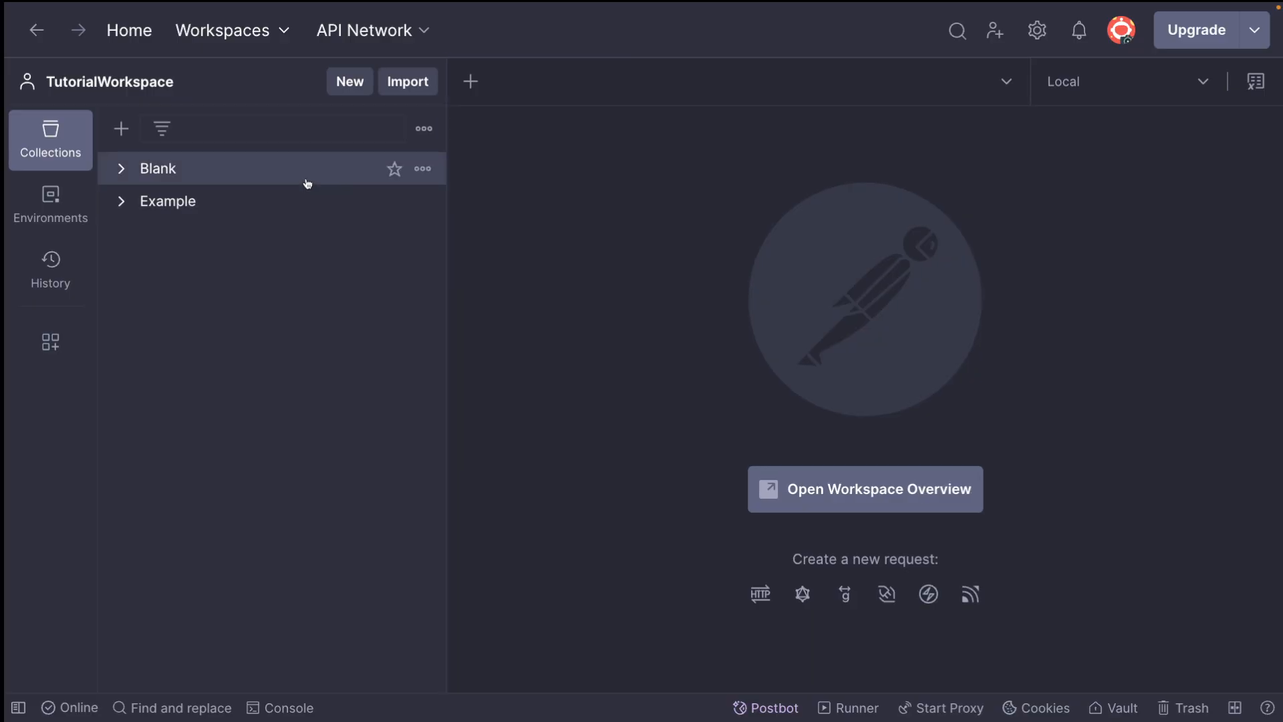
{"action": "left_click", "coordinate": [134, 166]}
{"action": "left_click", "coordinate": [425, 170]}
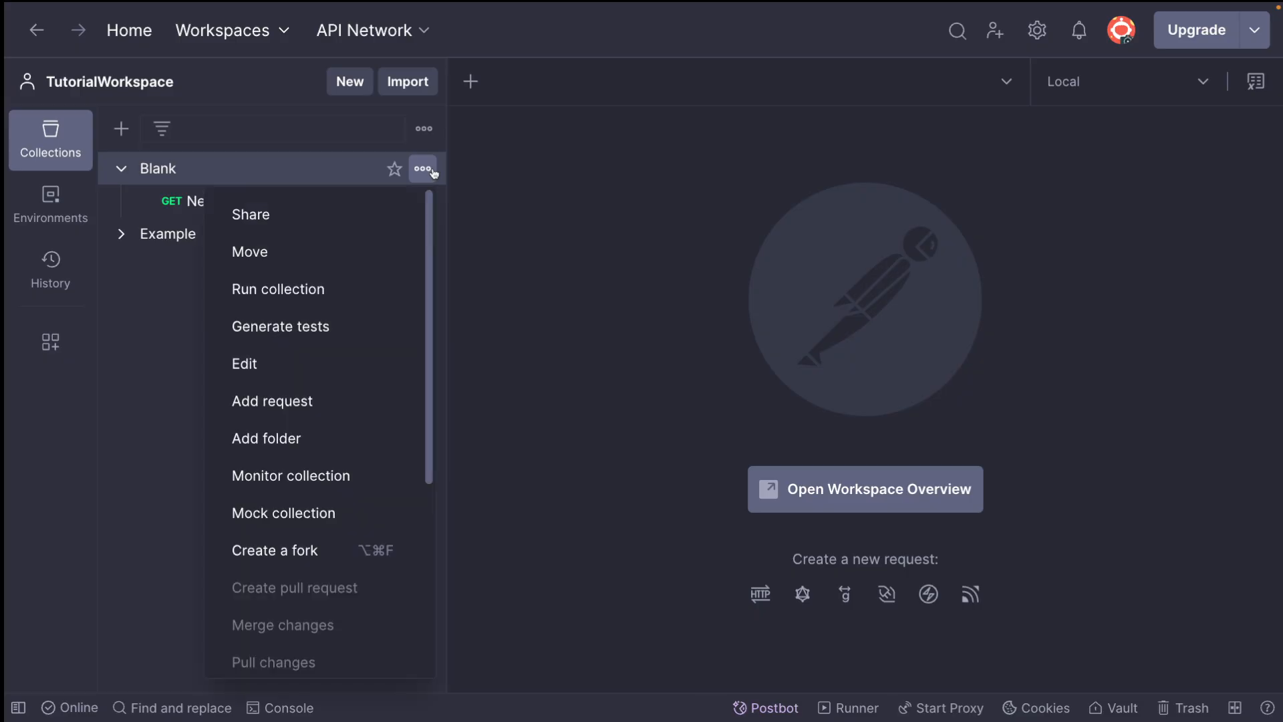
{"action": "left_click", "coordinate": [280, 445]}
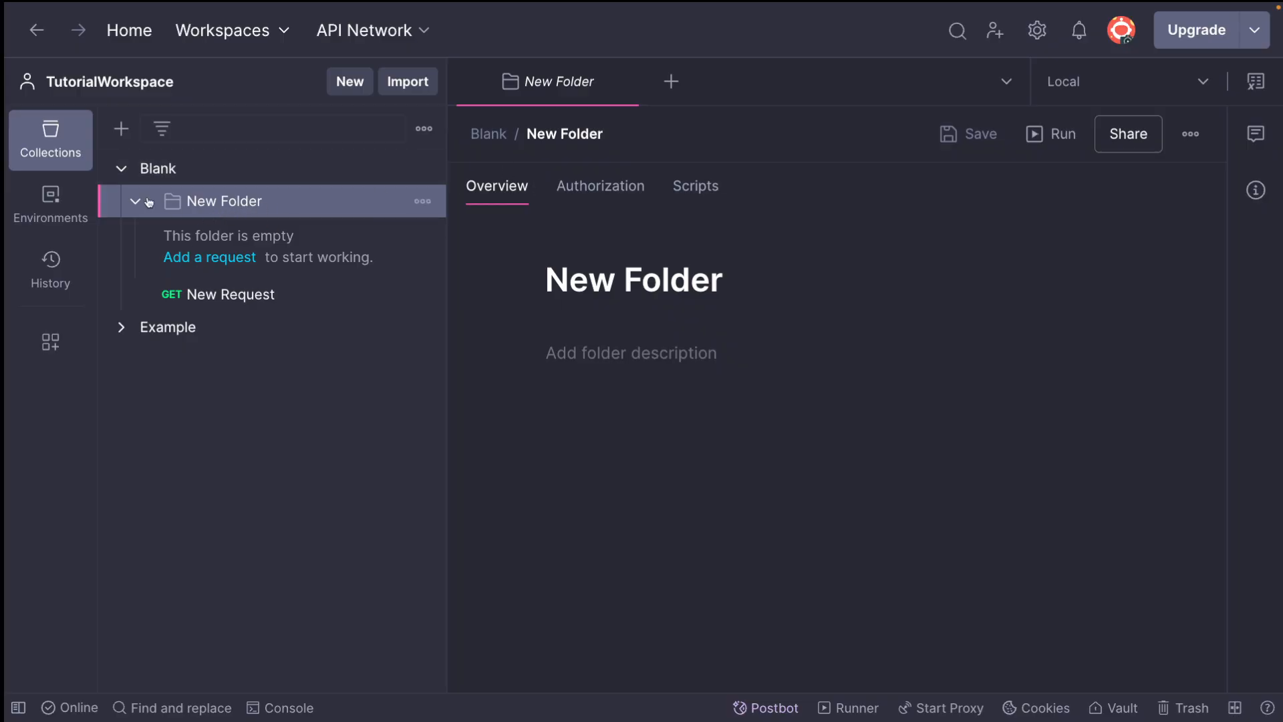
{"action": "left_click", "coordinate": [287, 177]}
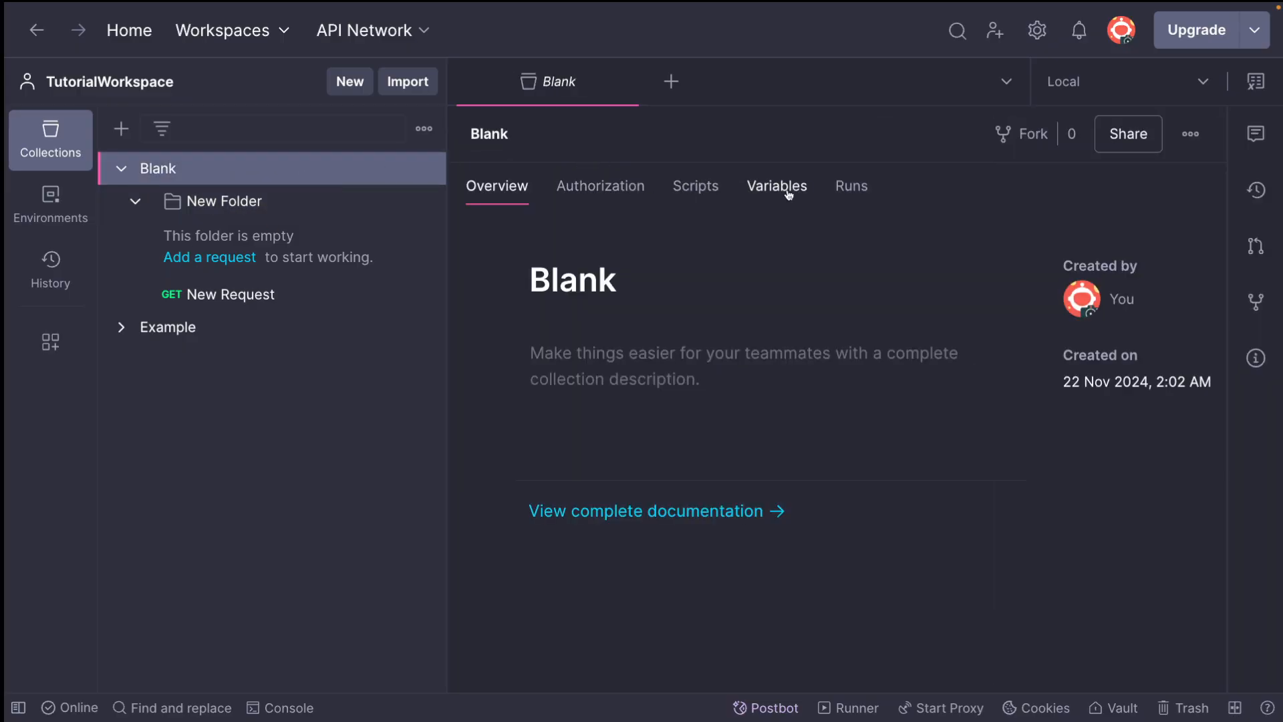
Delete the empty New Folder from the Blank collection, and collapse the collection
{"action": "left_click", "coordinate": [238, 204]}
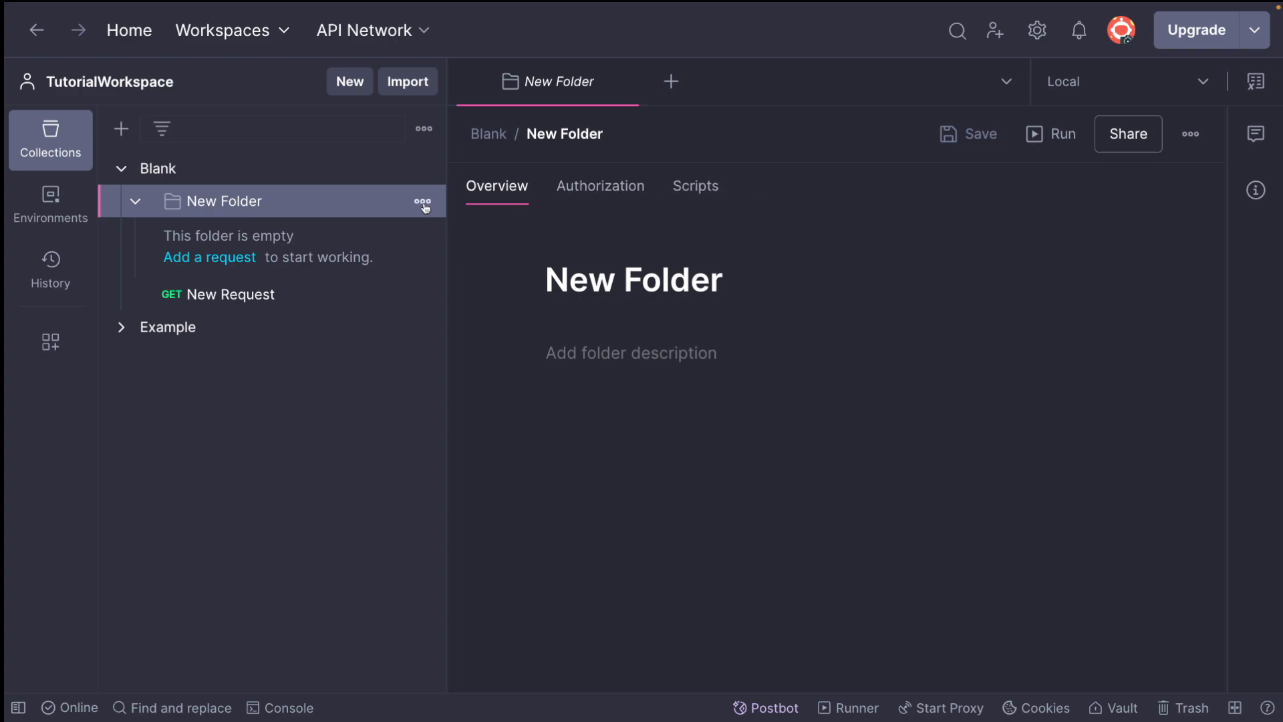
{"action": "left_click", "coordinate": [422, 201]}
{"action": "left_click", "coordinate": [336, 599]}
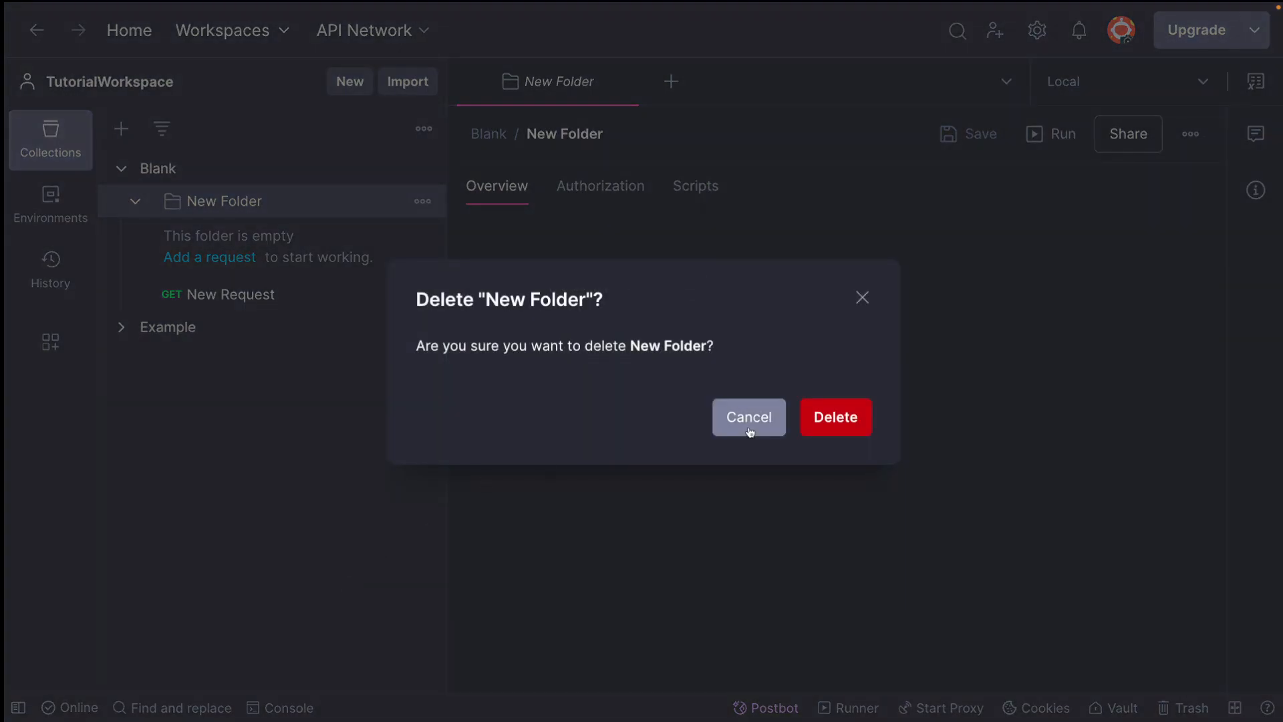
{"action": "left_click", "coordinate": [865, 430]}
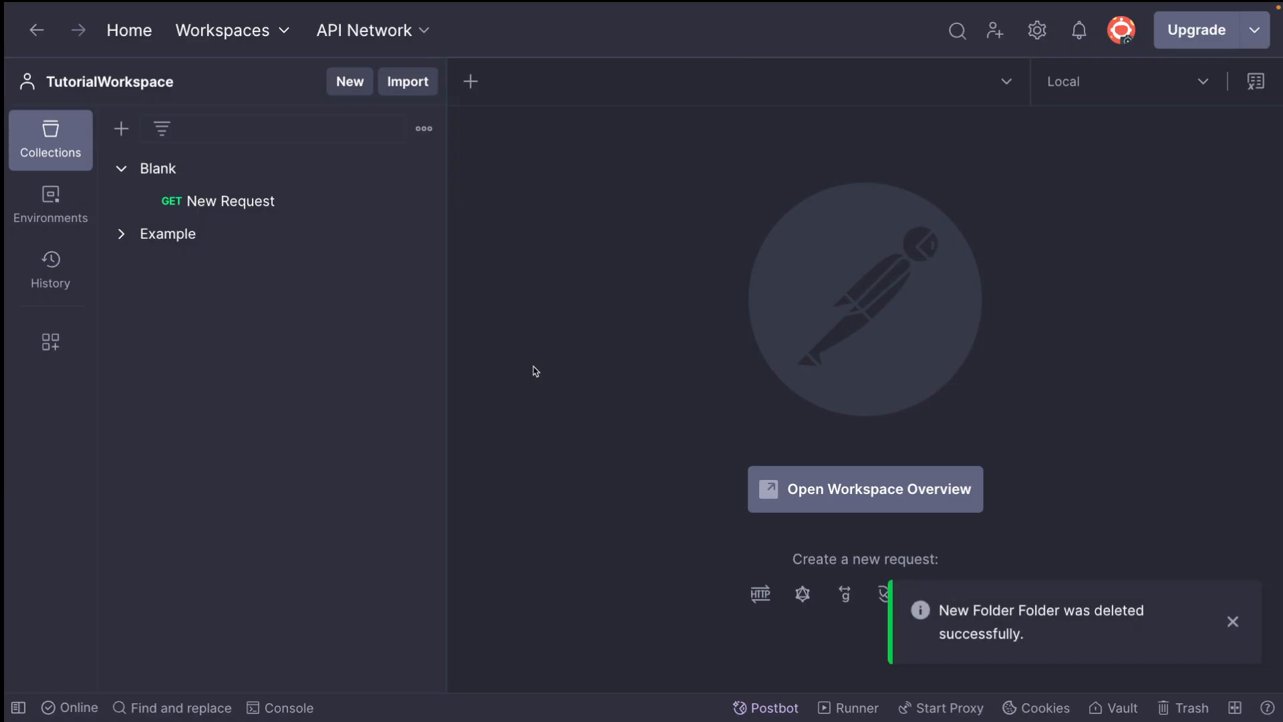
{"action": "left_click", "coordinate": [120, 169]}
Switch to the Tutorial Postman draft in Confluence and delete the environment names from Local through Production below the bullet list
{"action": "key", "text": "super+Tab"}
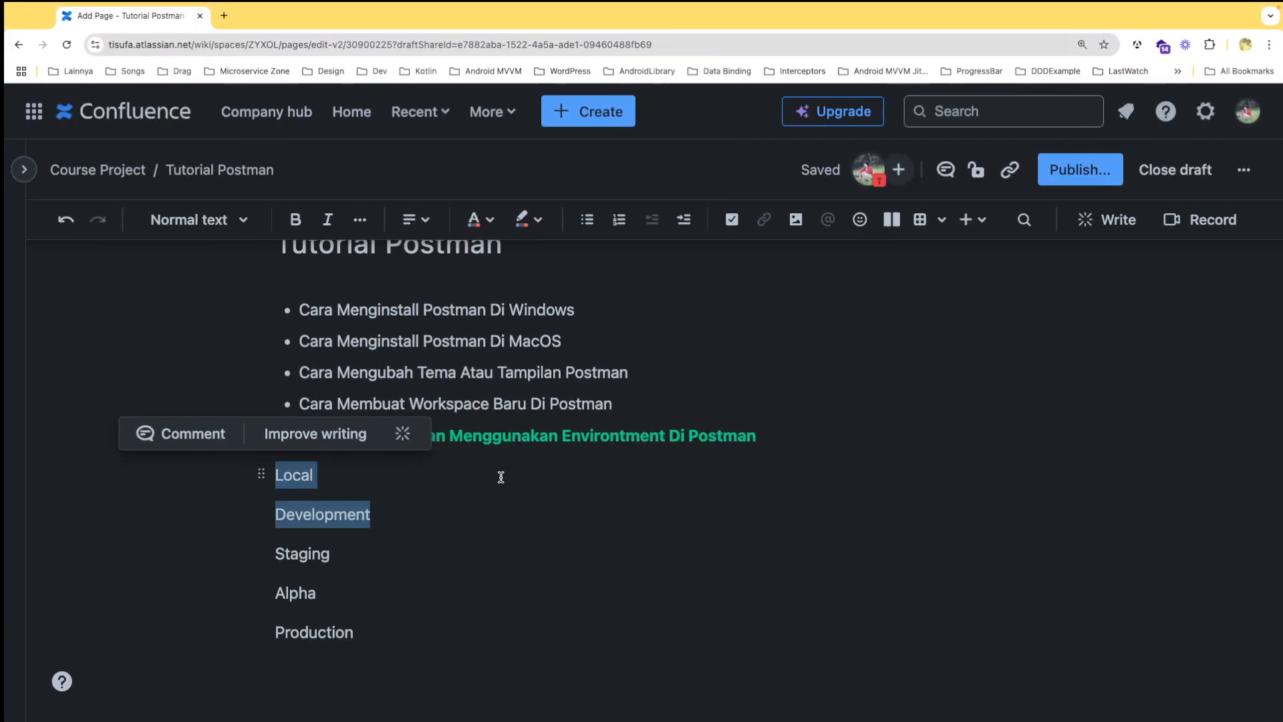
{"action": "left_click", "coordinate": [482, 474]}
{"action": "left_click_drag", "start_coordinate": [379, 636], "coordinate": [252, 469]}
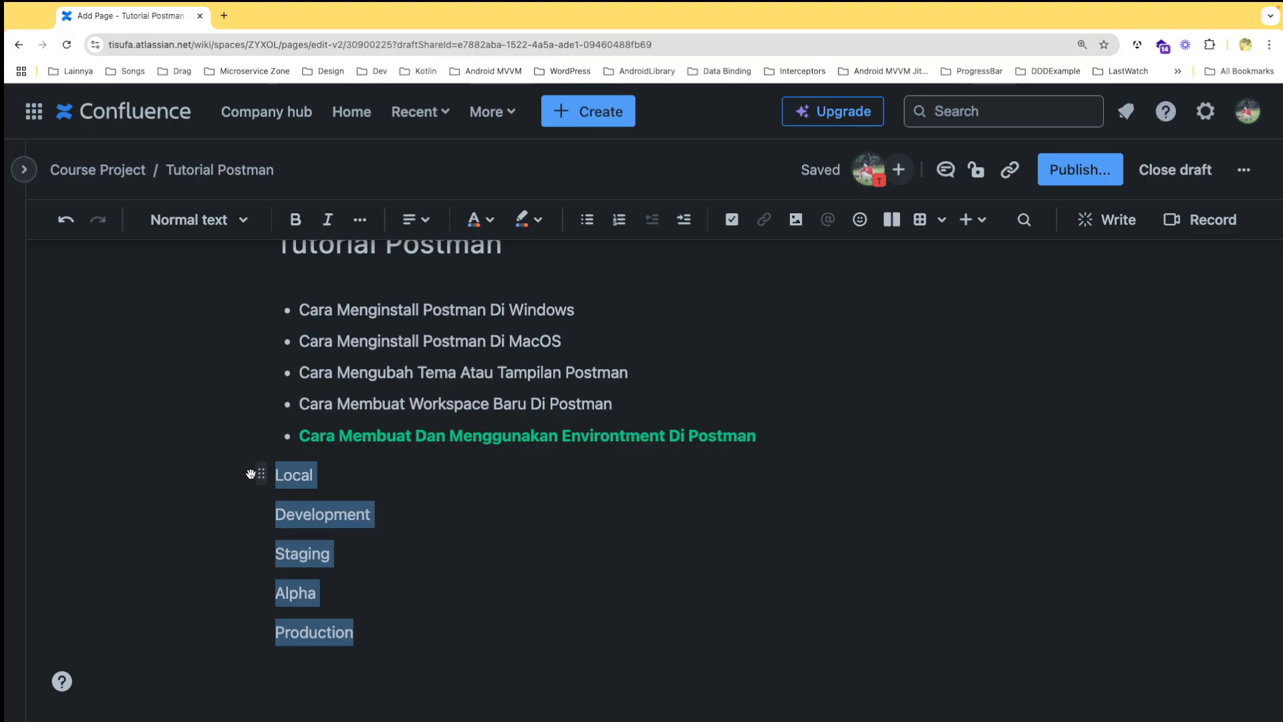
{"action": "key", "text": "BackSpace"}
Try a blue text colour on the last bullet, about using environments in Postman, and undo the colour change
{"action": "left_click_drag", "start_coordinate": [773, 525], "coordinate": [286, 526]}
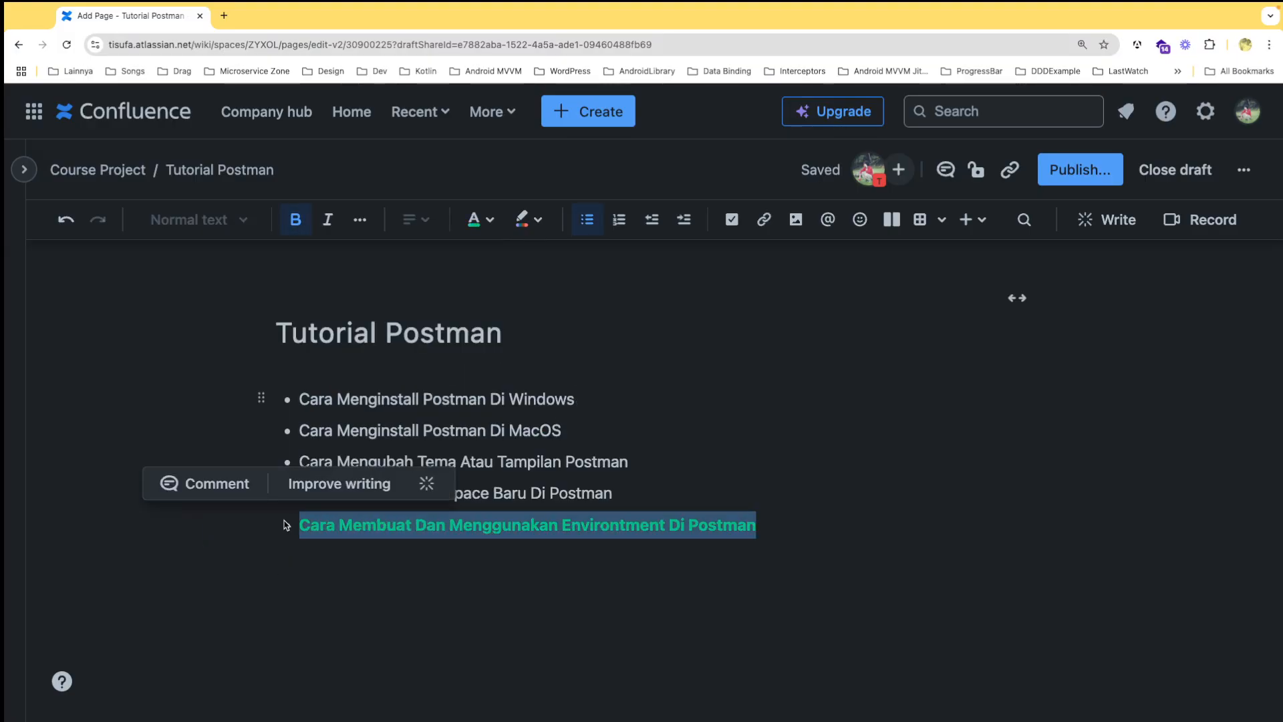
{"action": "left_click", "coordinate": [708, 553]}
{"action": "left_click", "coordinate": [762, 524]}
{"action": "key", "text": "ctrl+z"}
{"action": "left_click", "coordinate": [348, 562]}
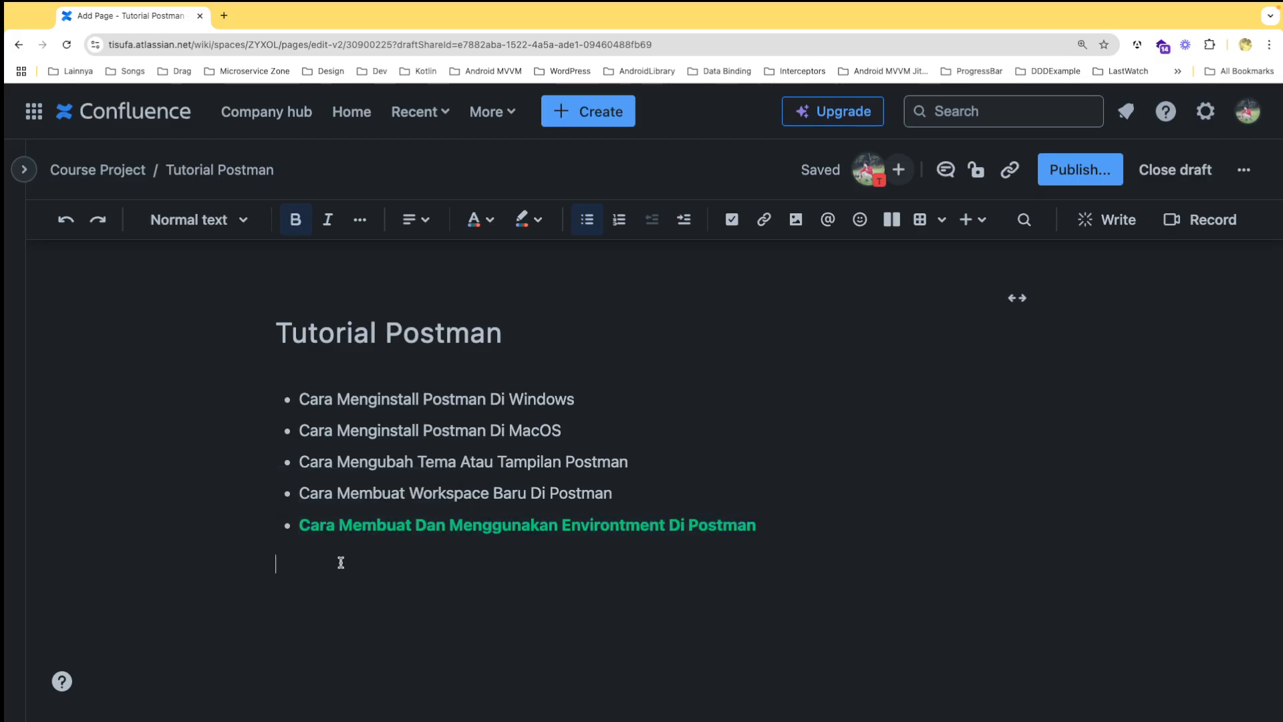